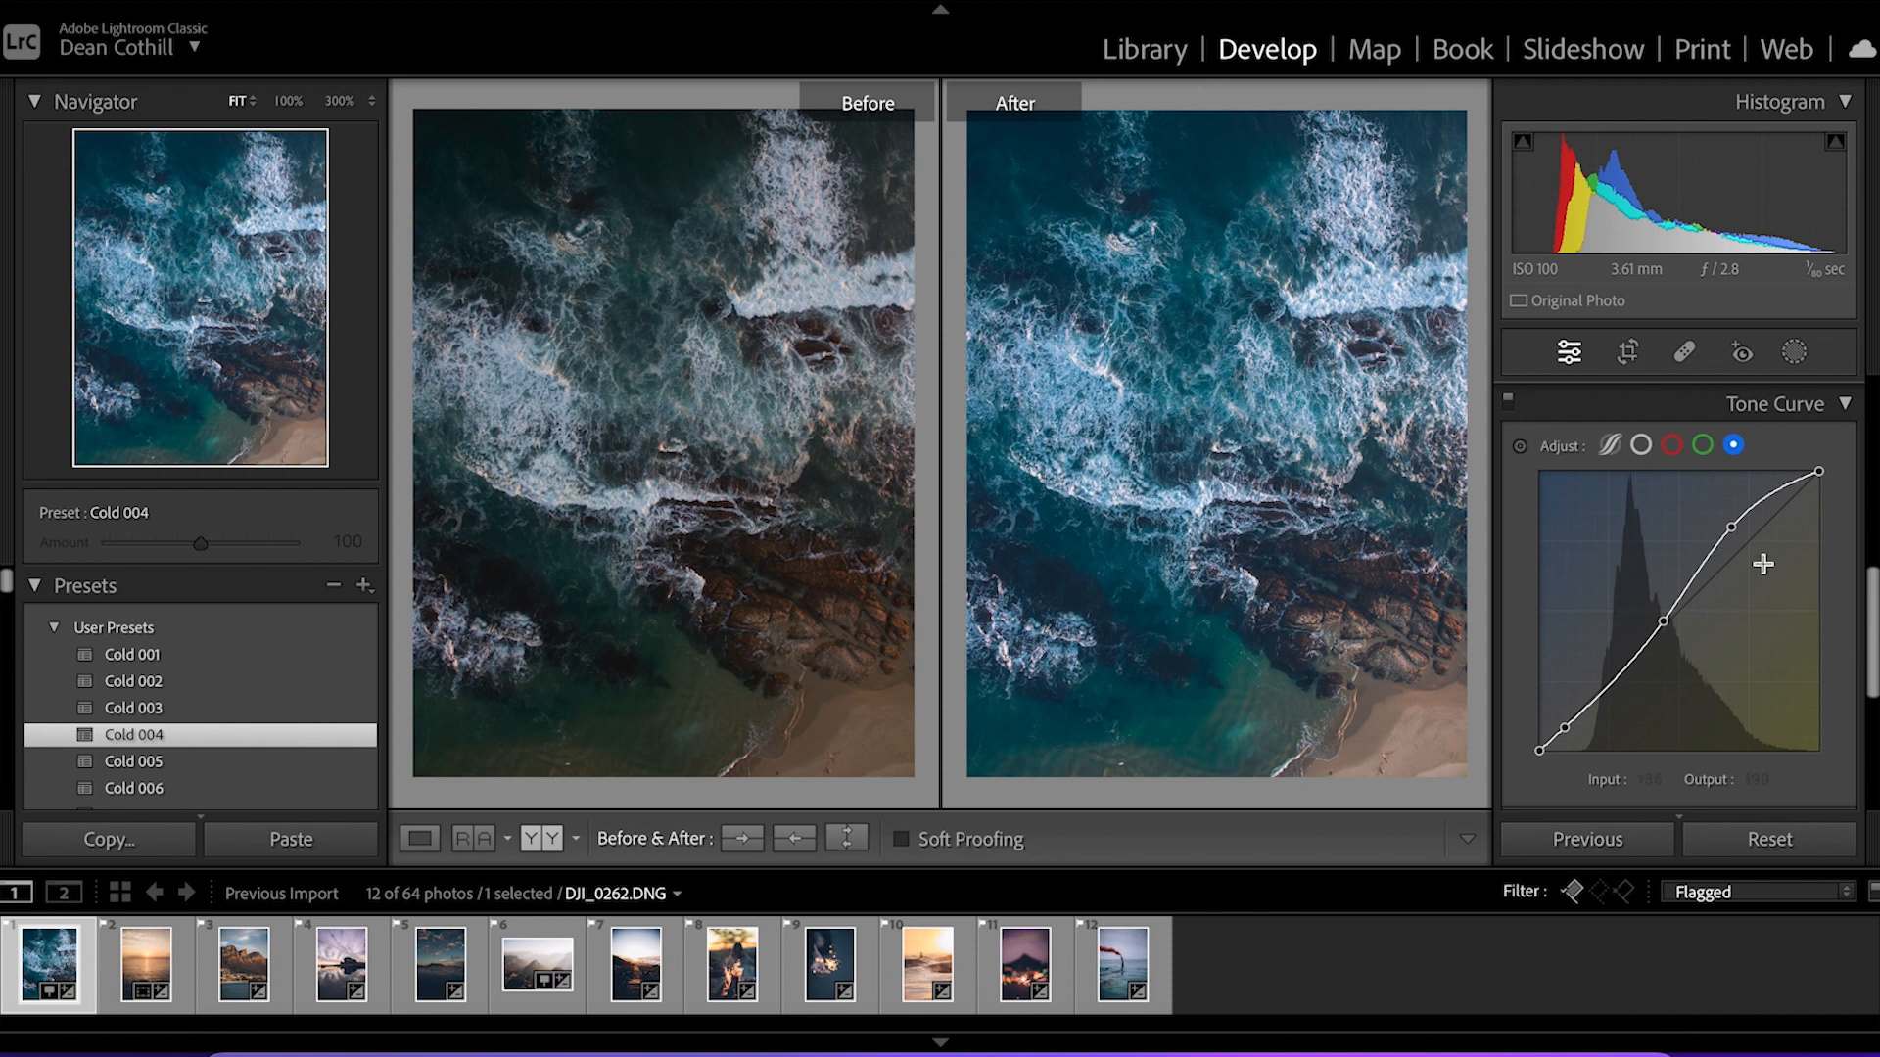
Reset all develop adjustments on the aerial ocean photo in single-photo view and inspect the unedited water at 100%
click(1643, 447)
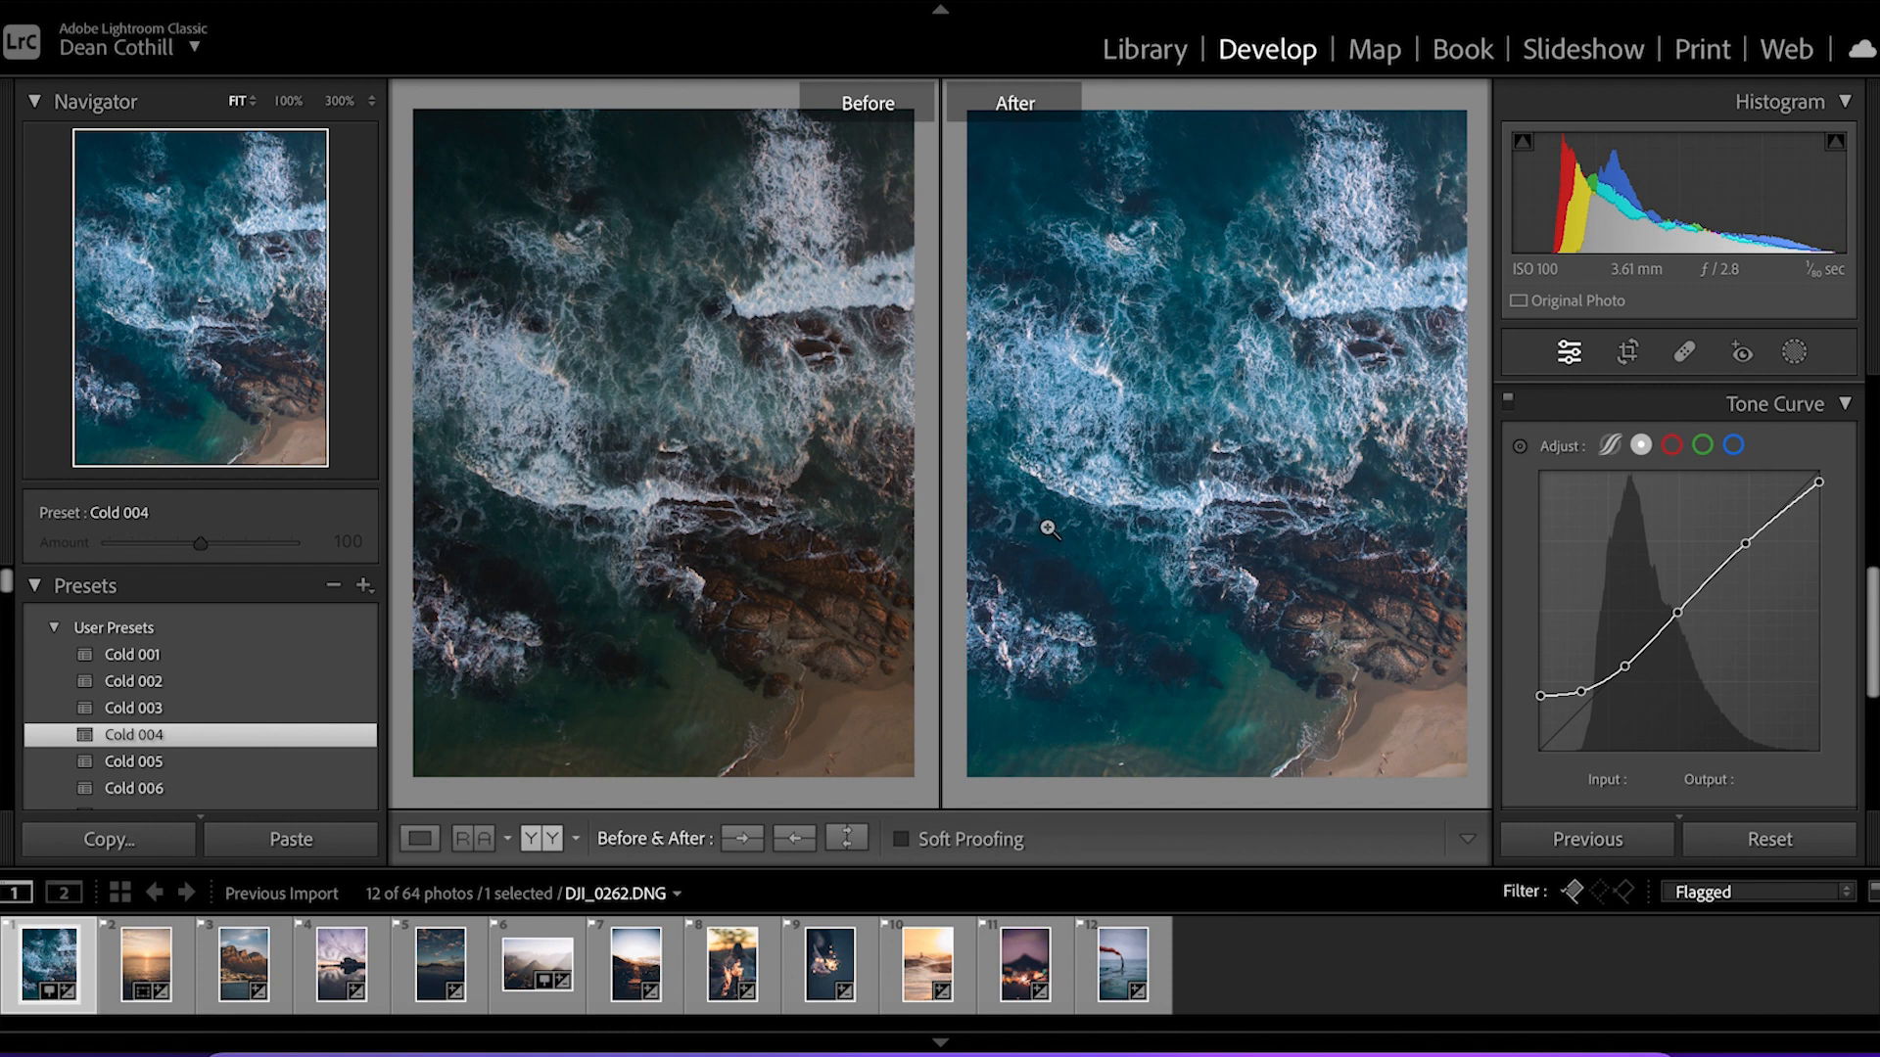
click(420, 839)
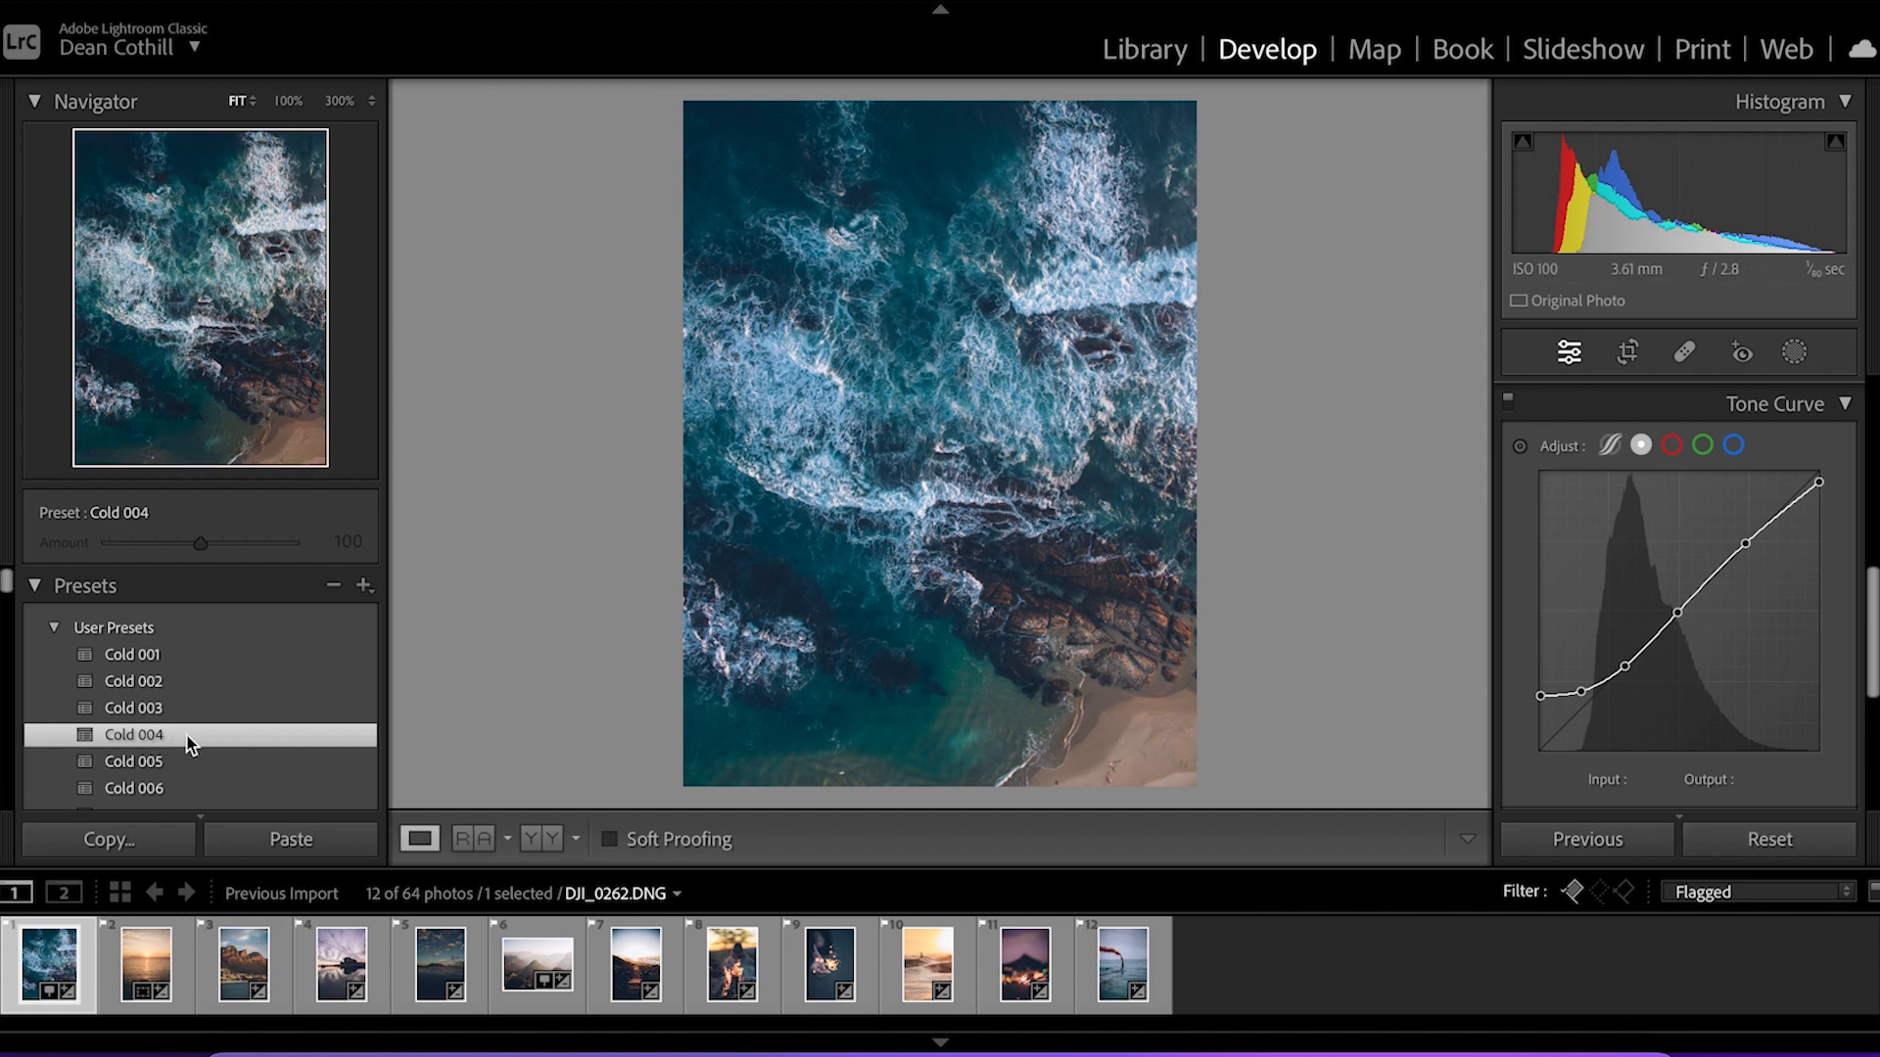
click(1724, 833)
click(964, 533)
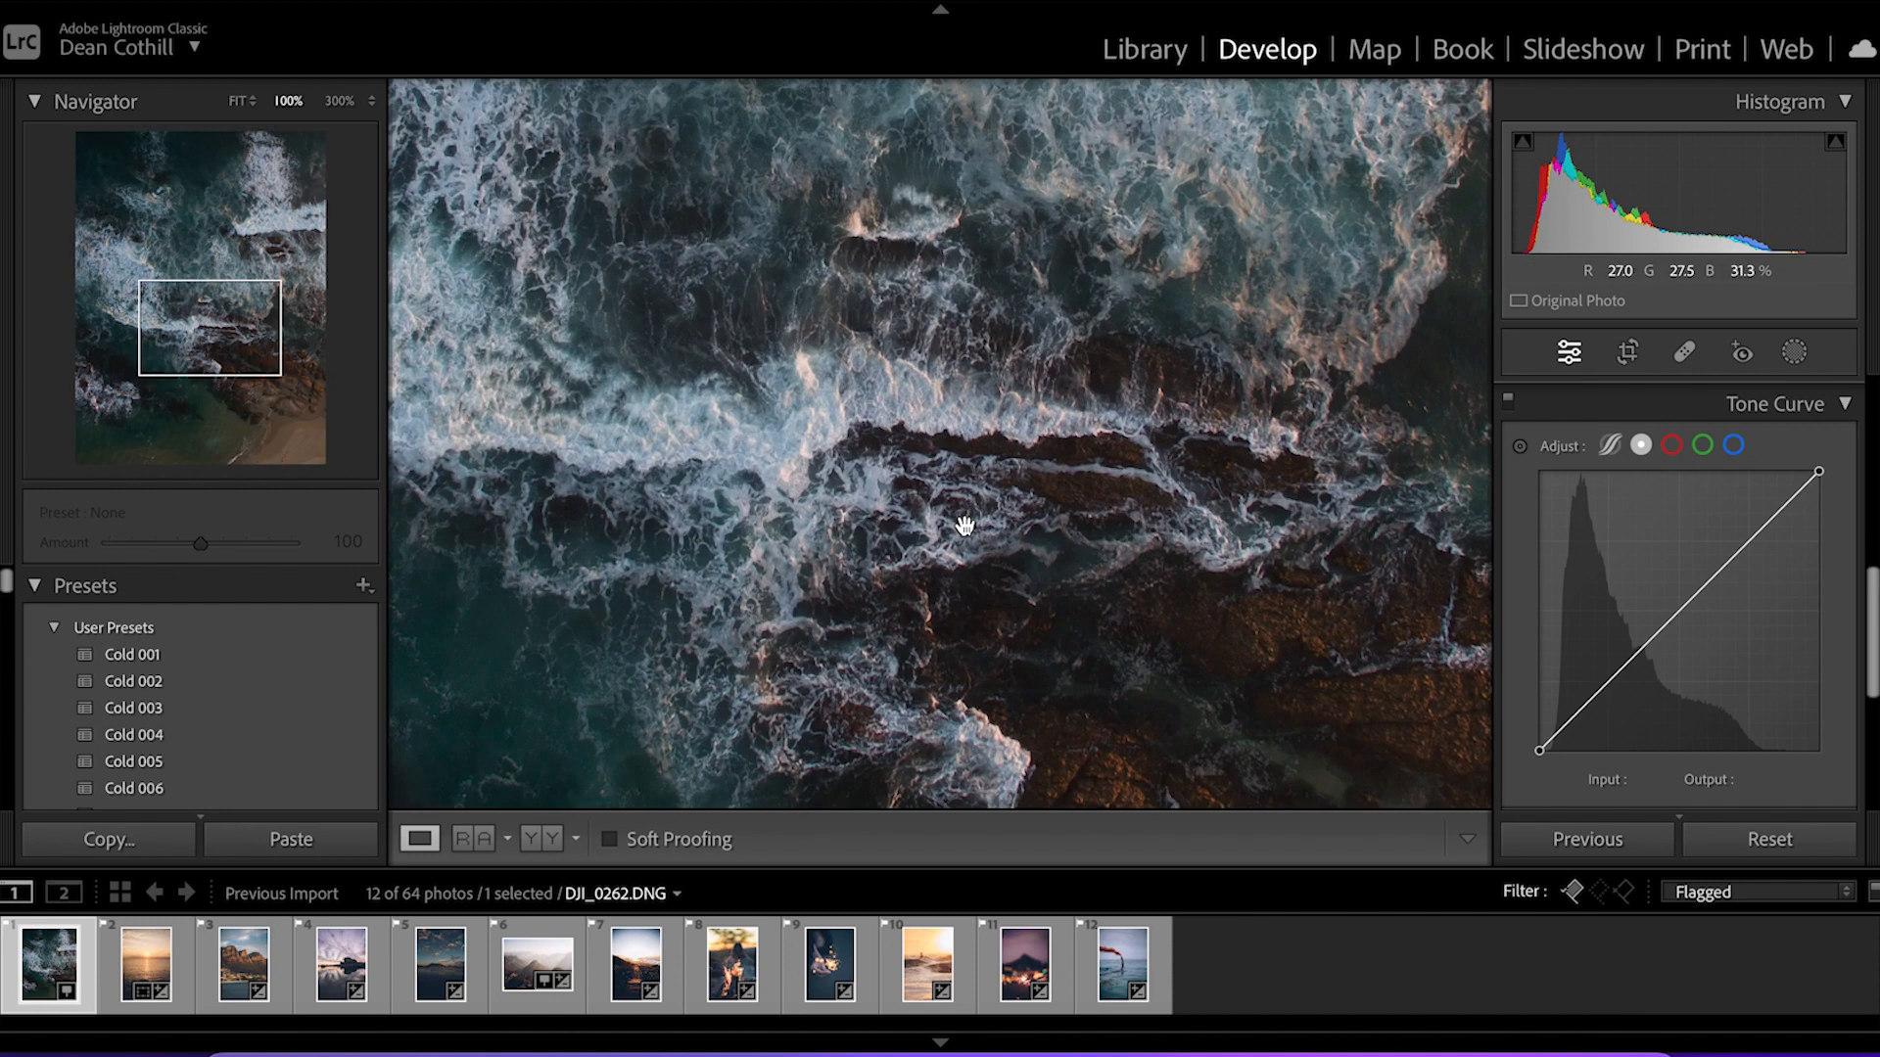
drag(690, 499, 752, 799)
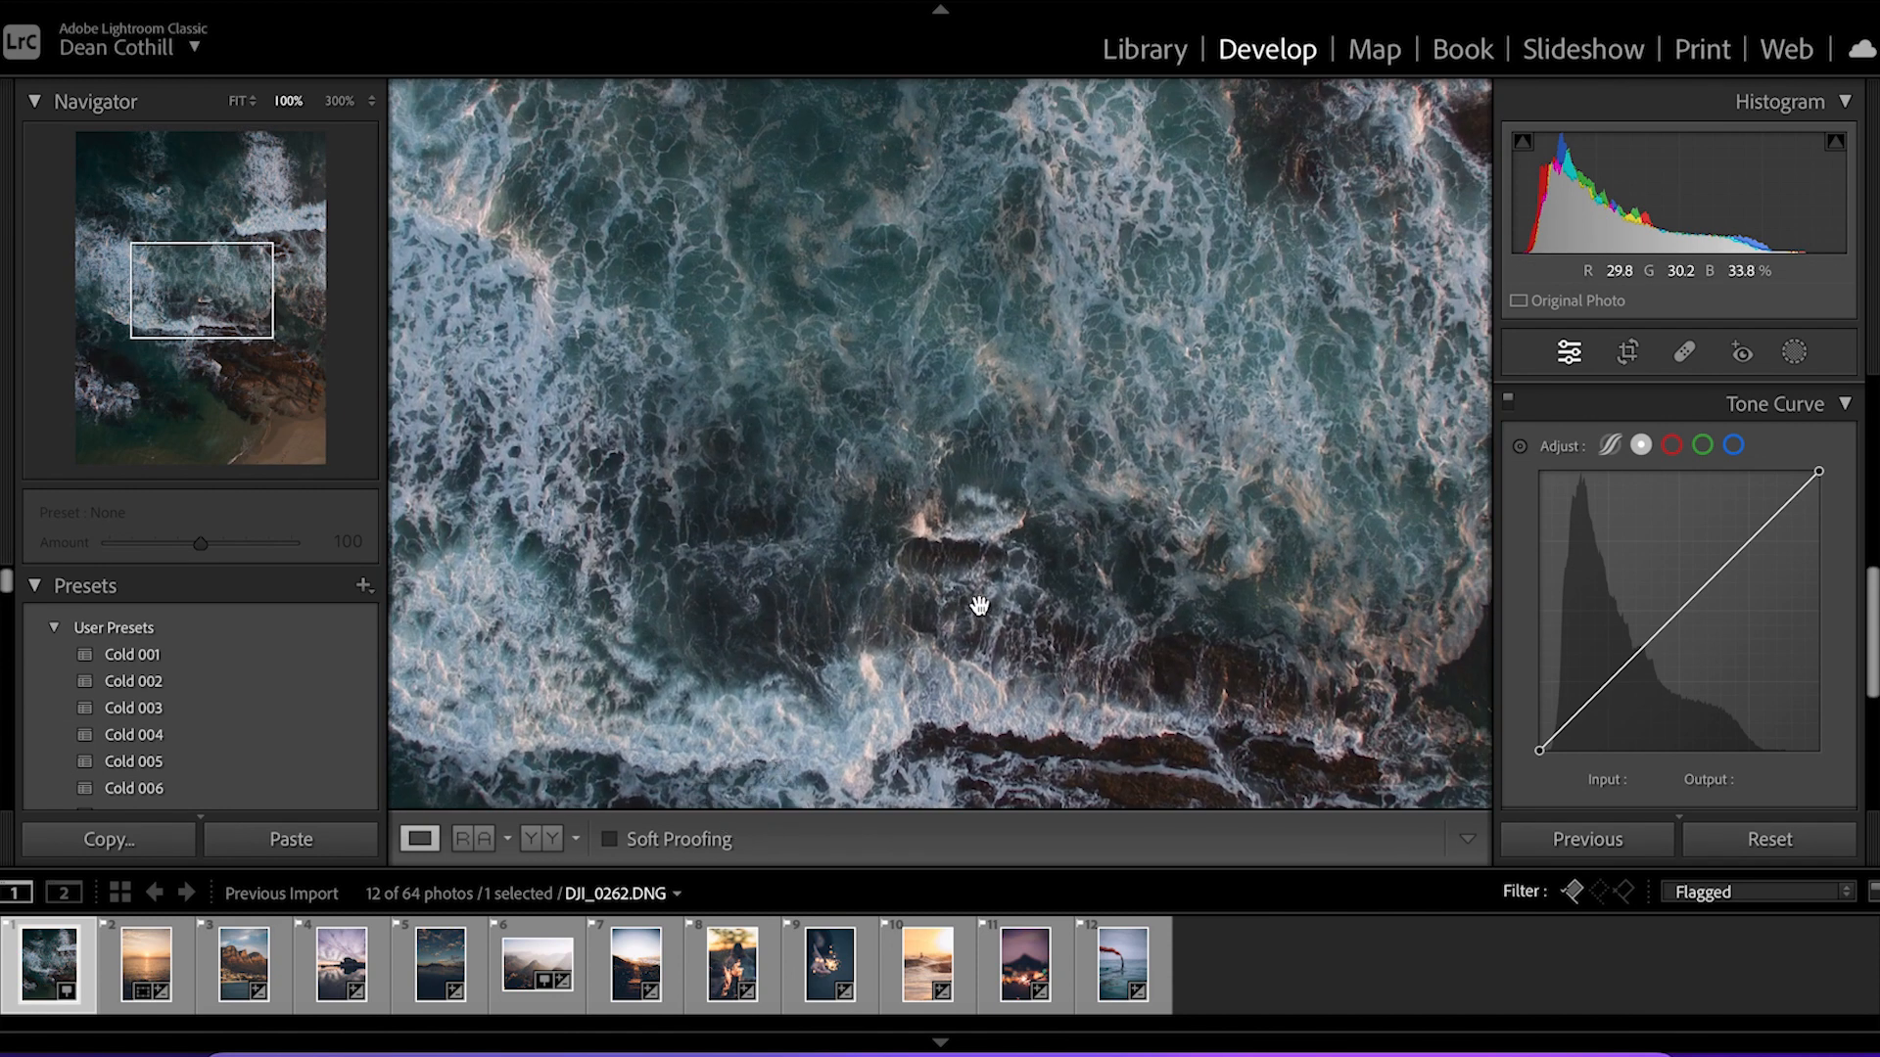
click(844, 609)
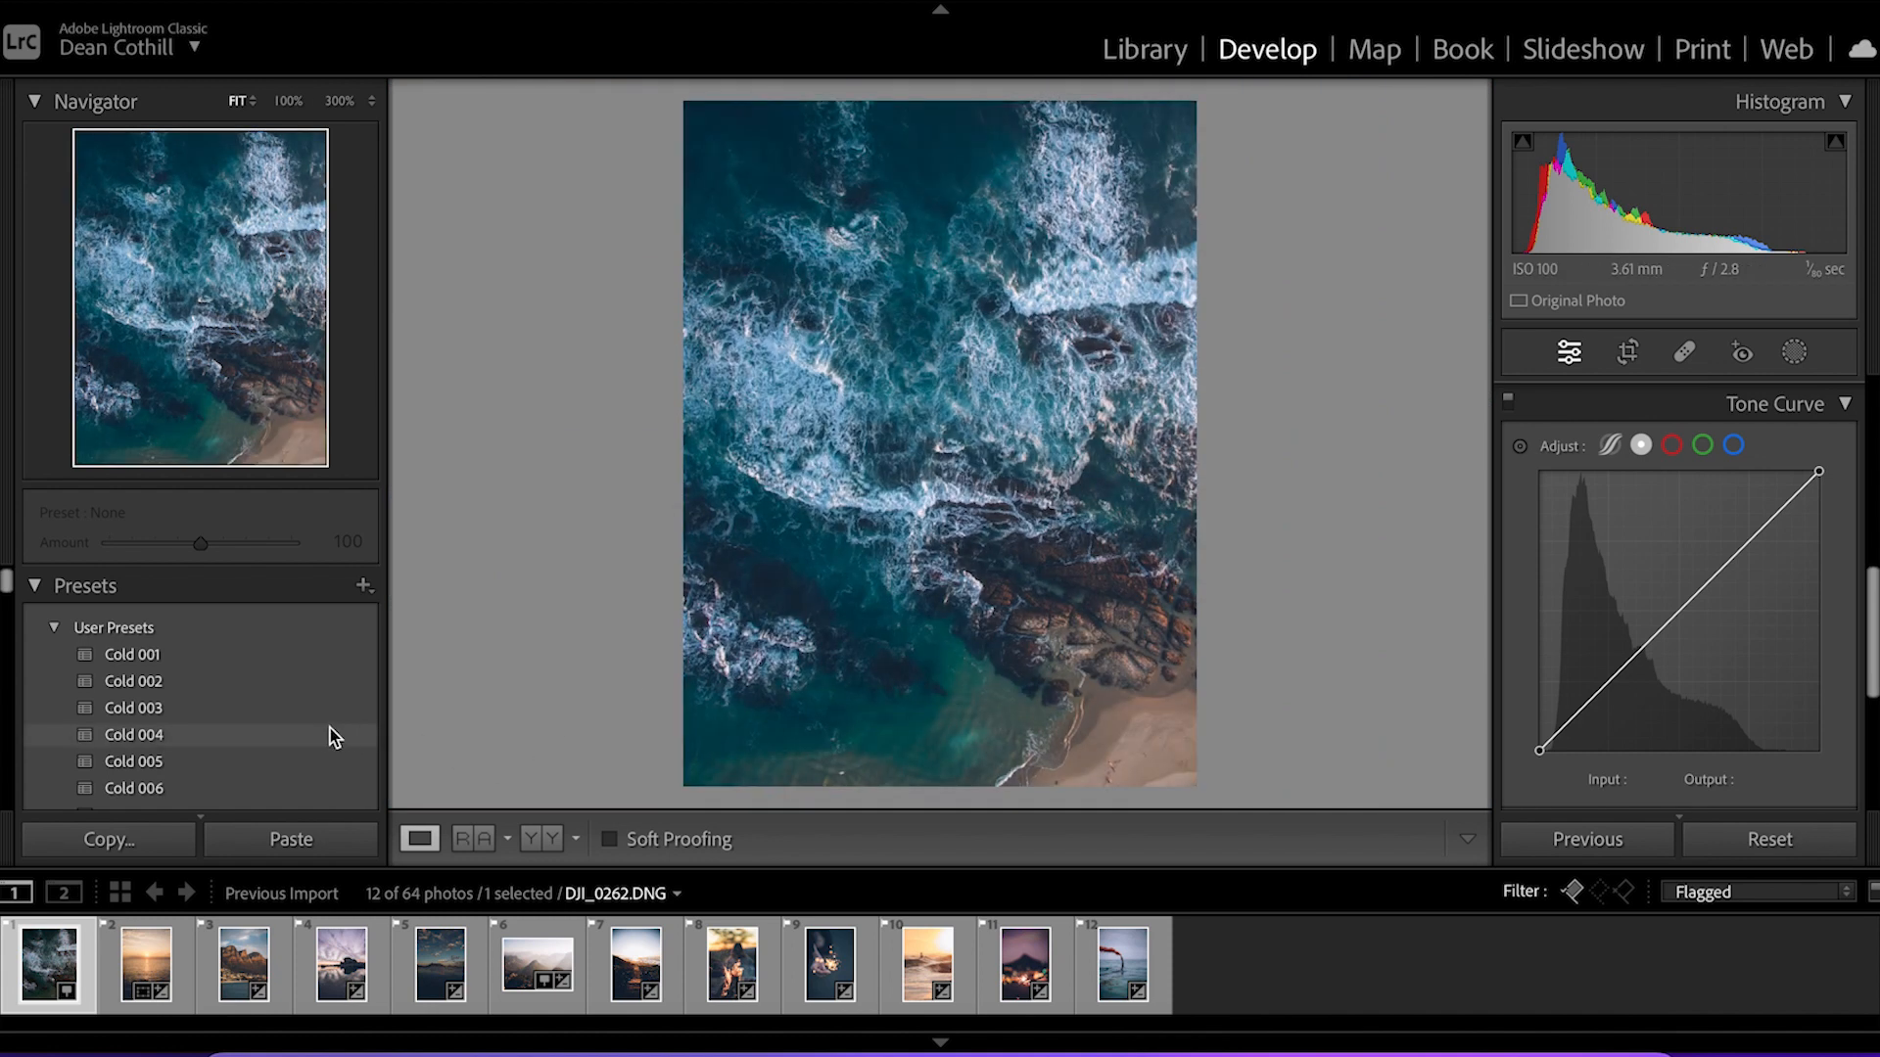
Apply the Cold 004 preset to the aerial ocean photo and inspect the waves at 100%
click(214, 737)
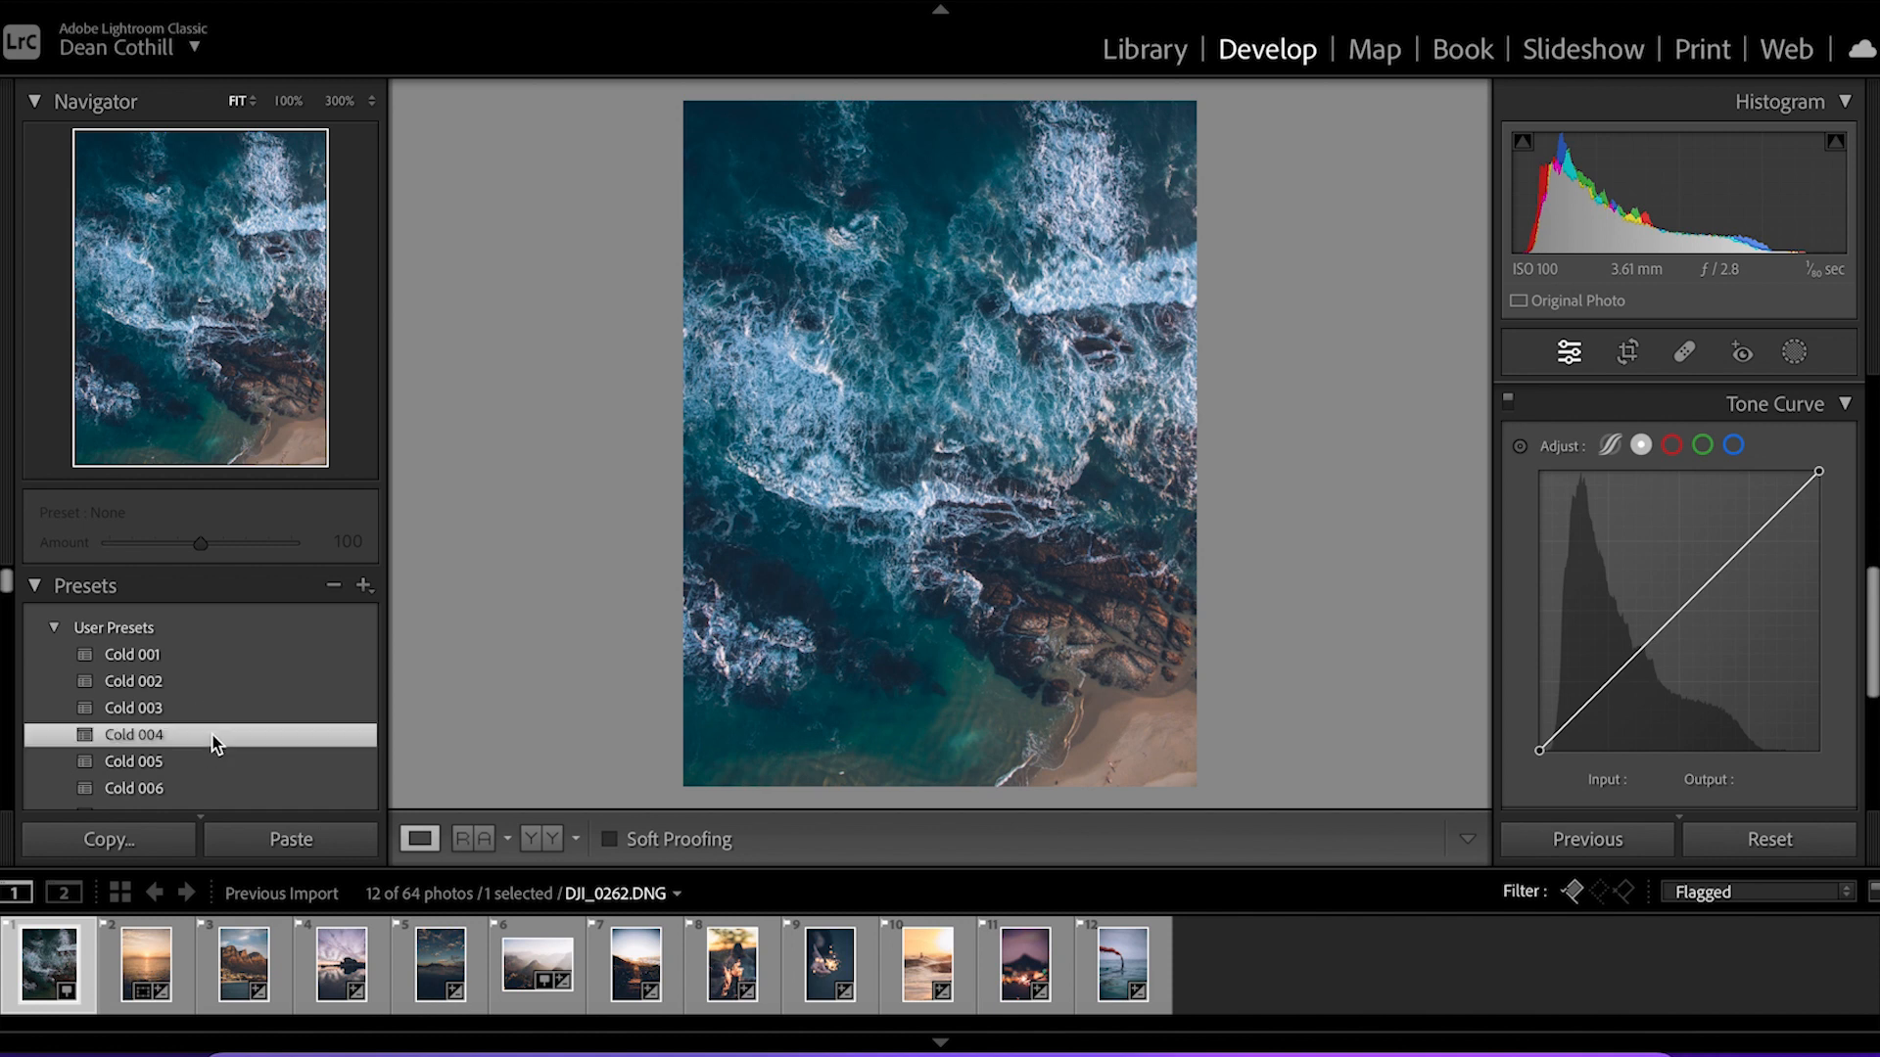
click(949, 450)
drag(839, 497, 1060, 607)
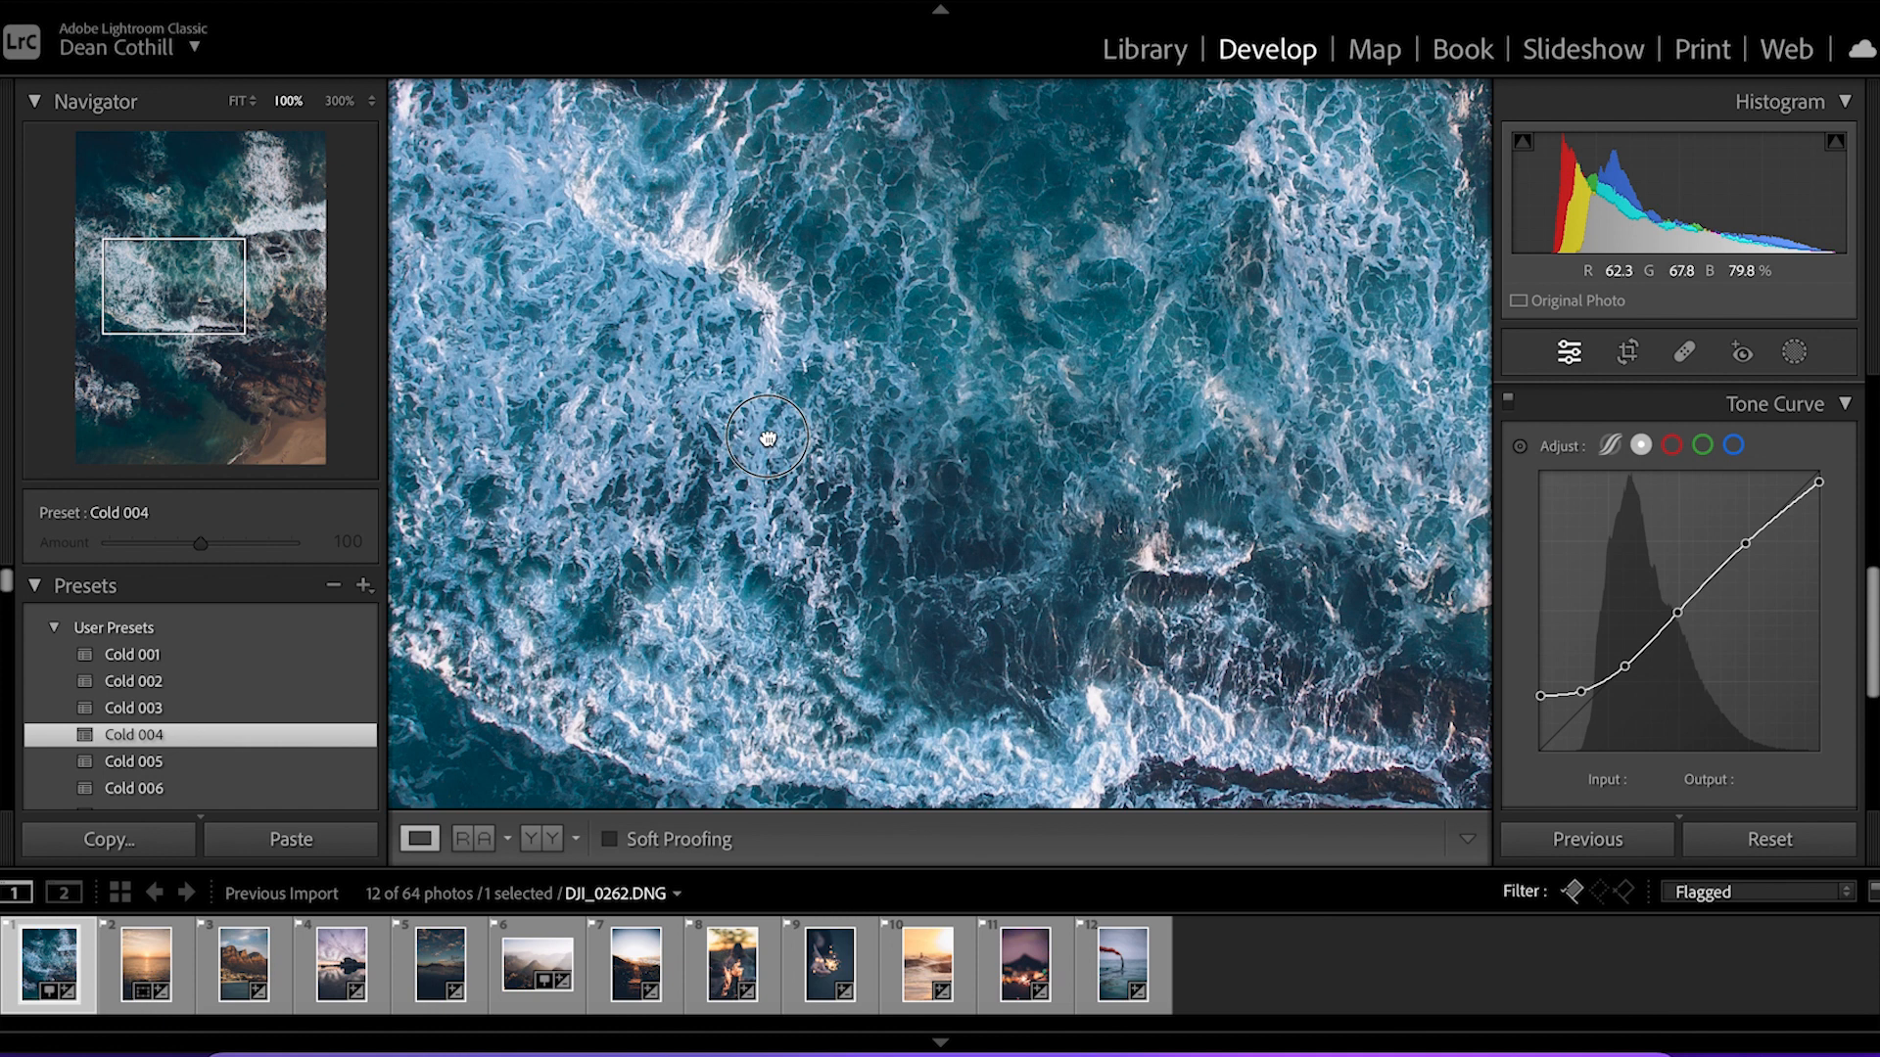
drag(766, 437, 890, 544)
click(1049, 450)
Raise the blue luminance in the HSL adjustments to -31
scroll(1674, 475, down, 5)
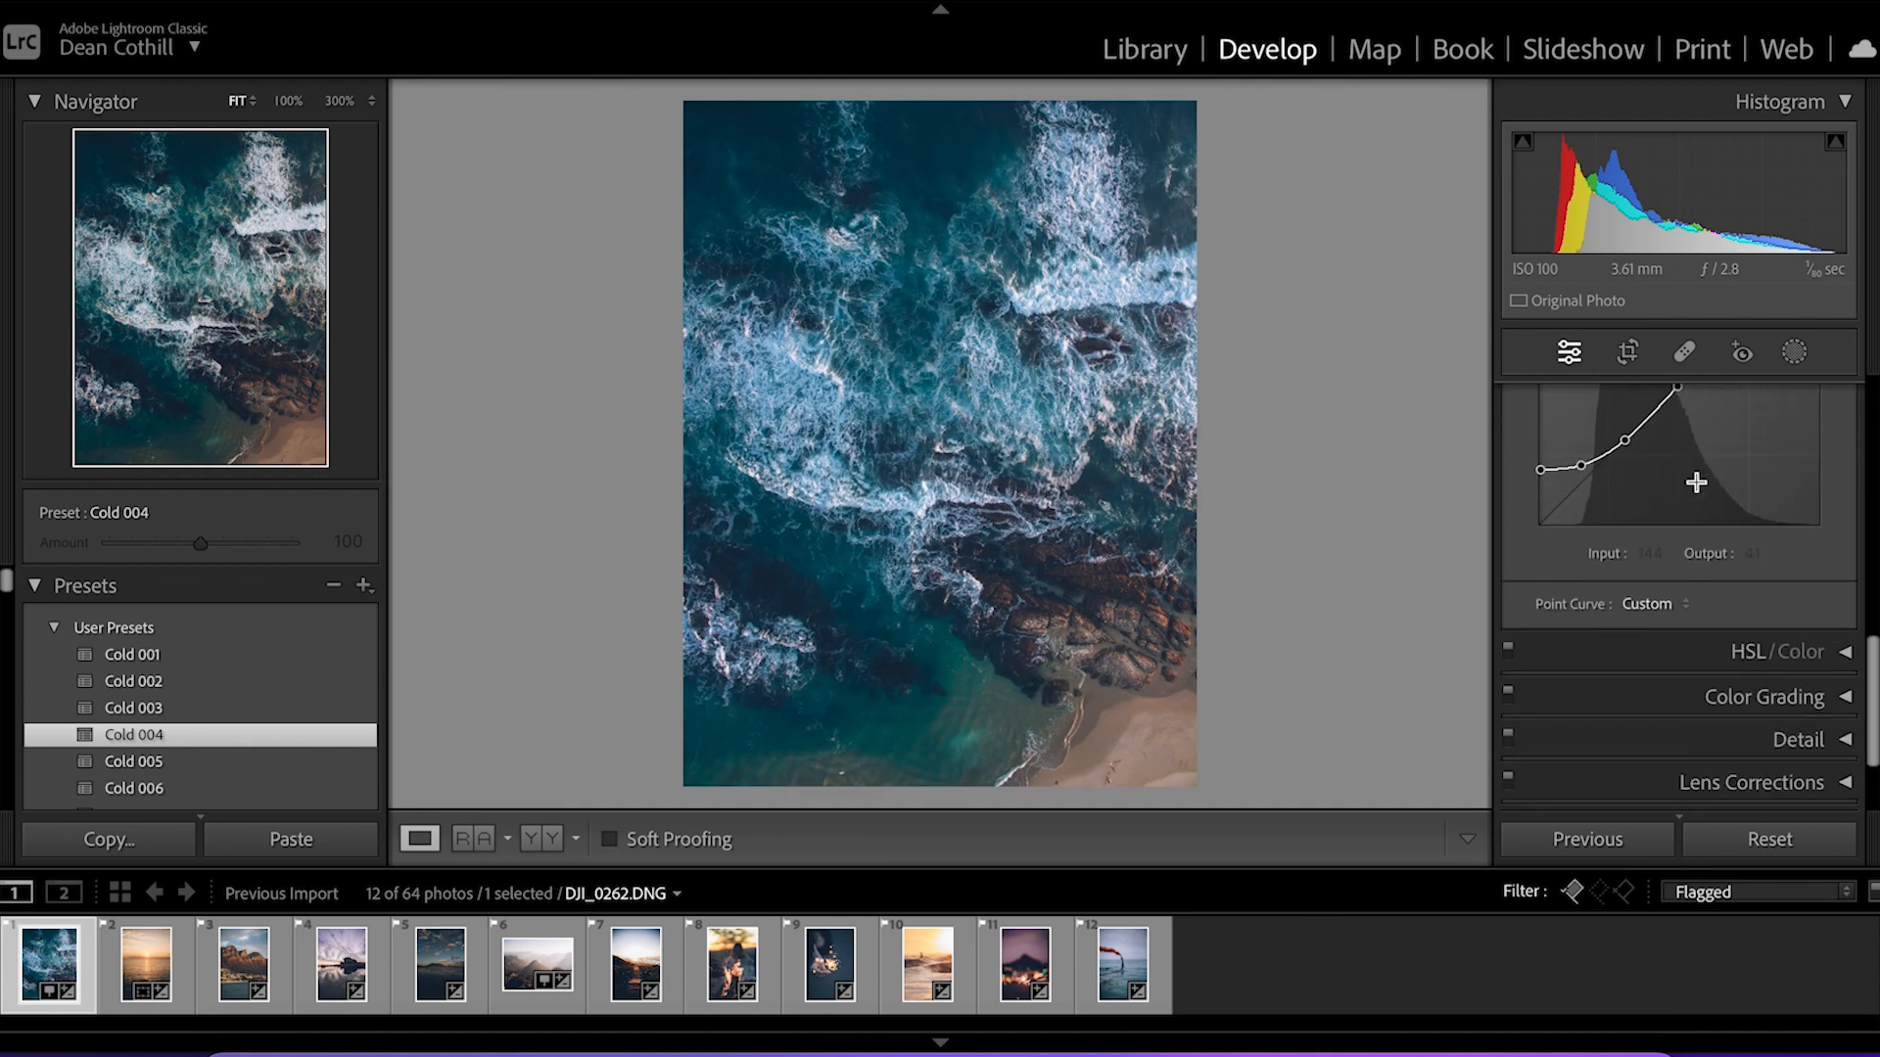
click(1846, 522)
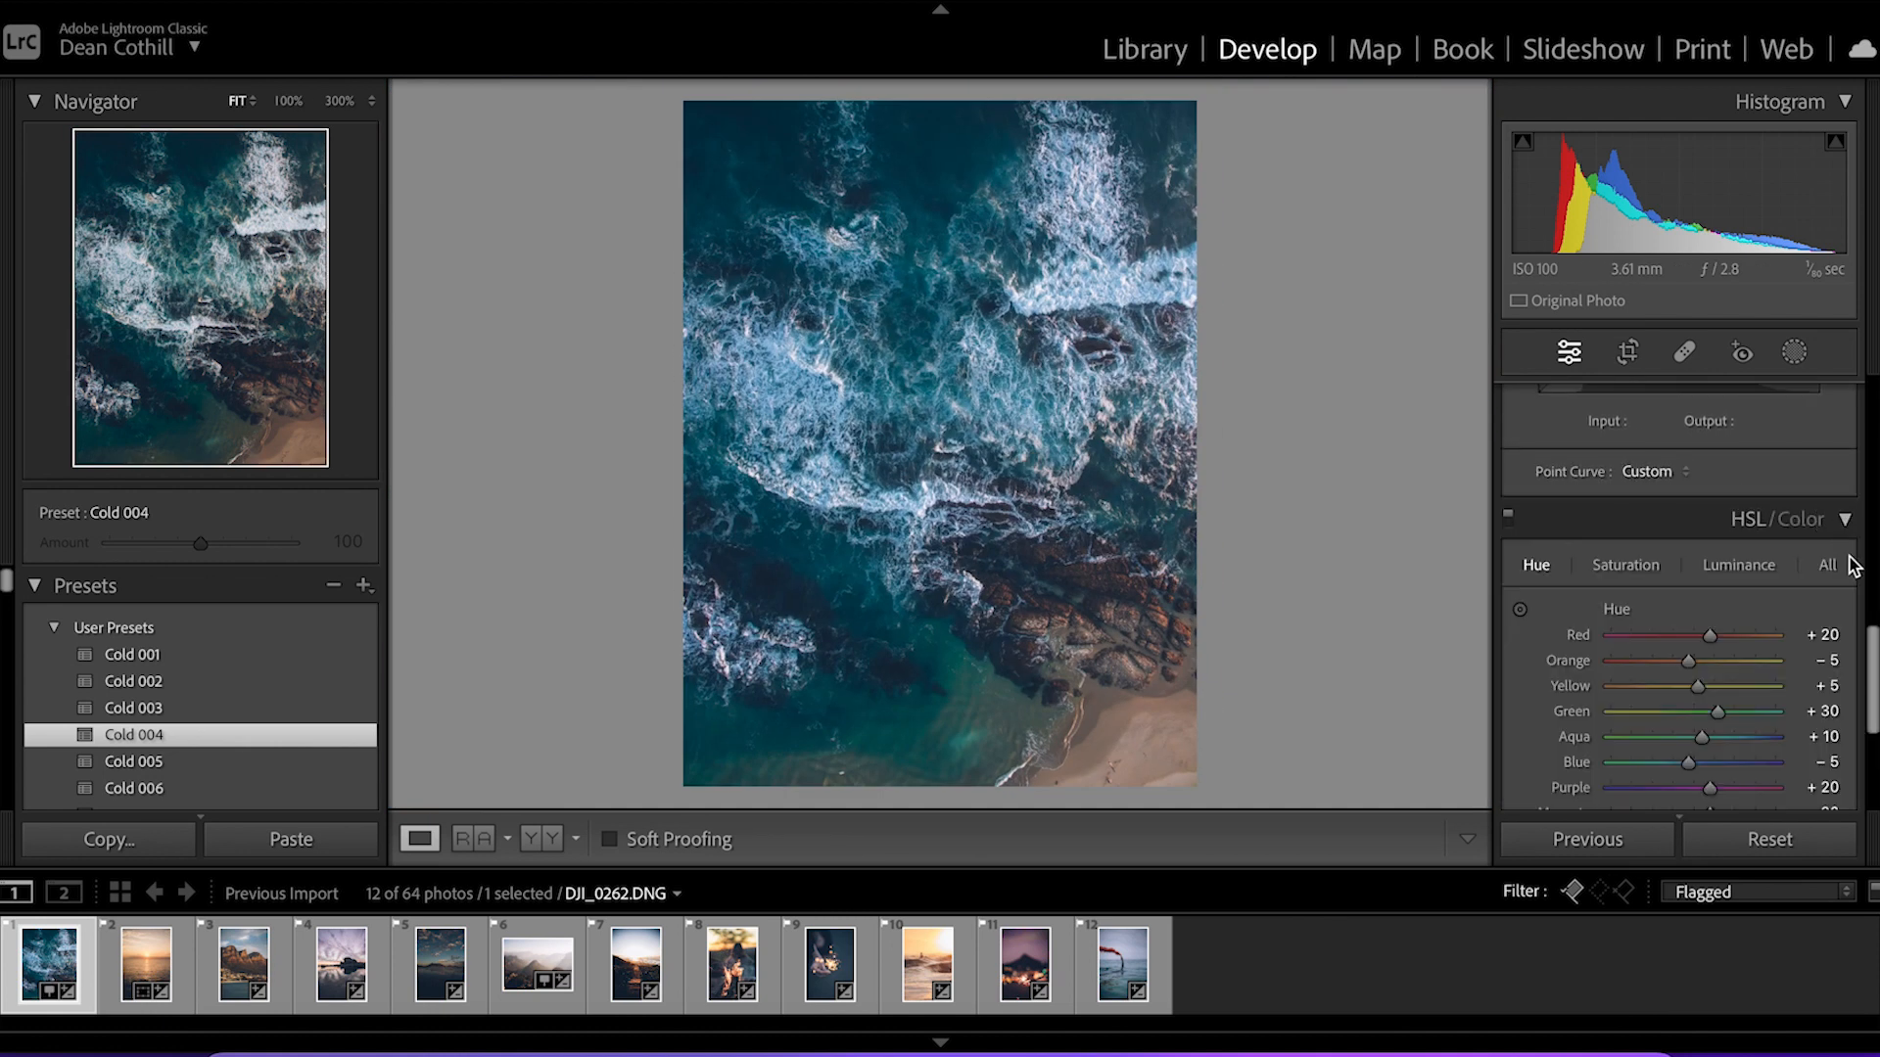
scroll(1782, 629, down, 1)
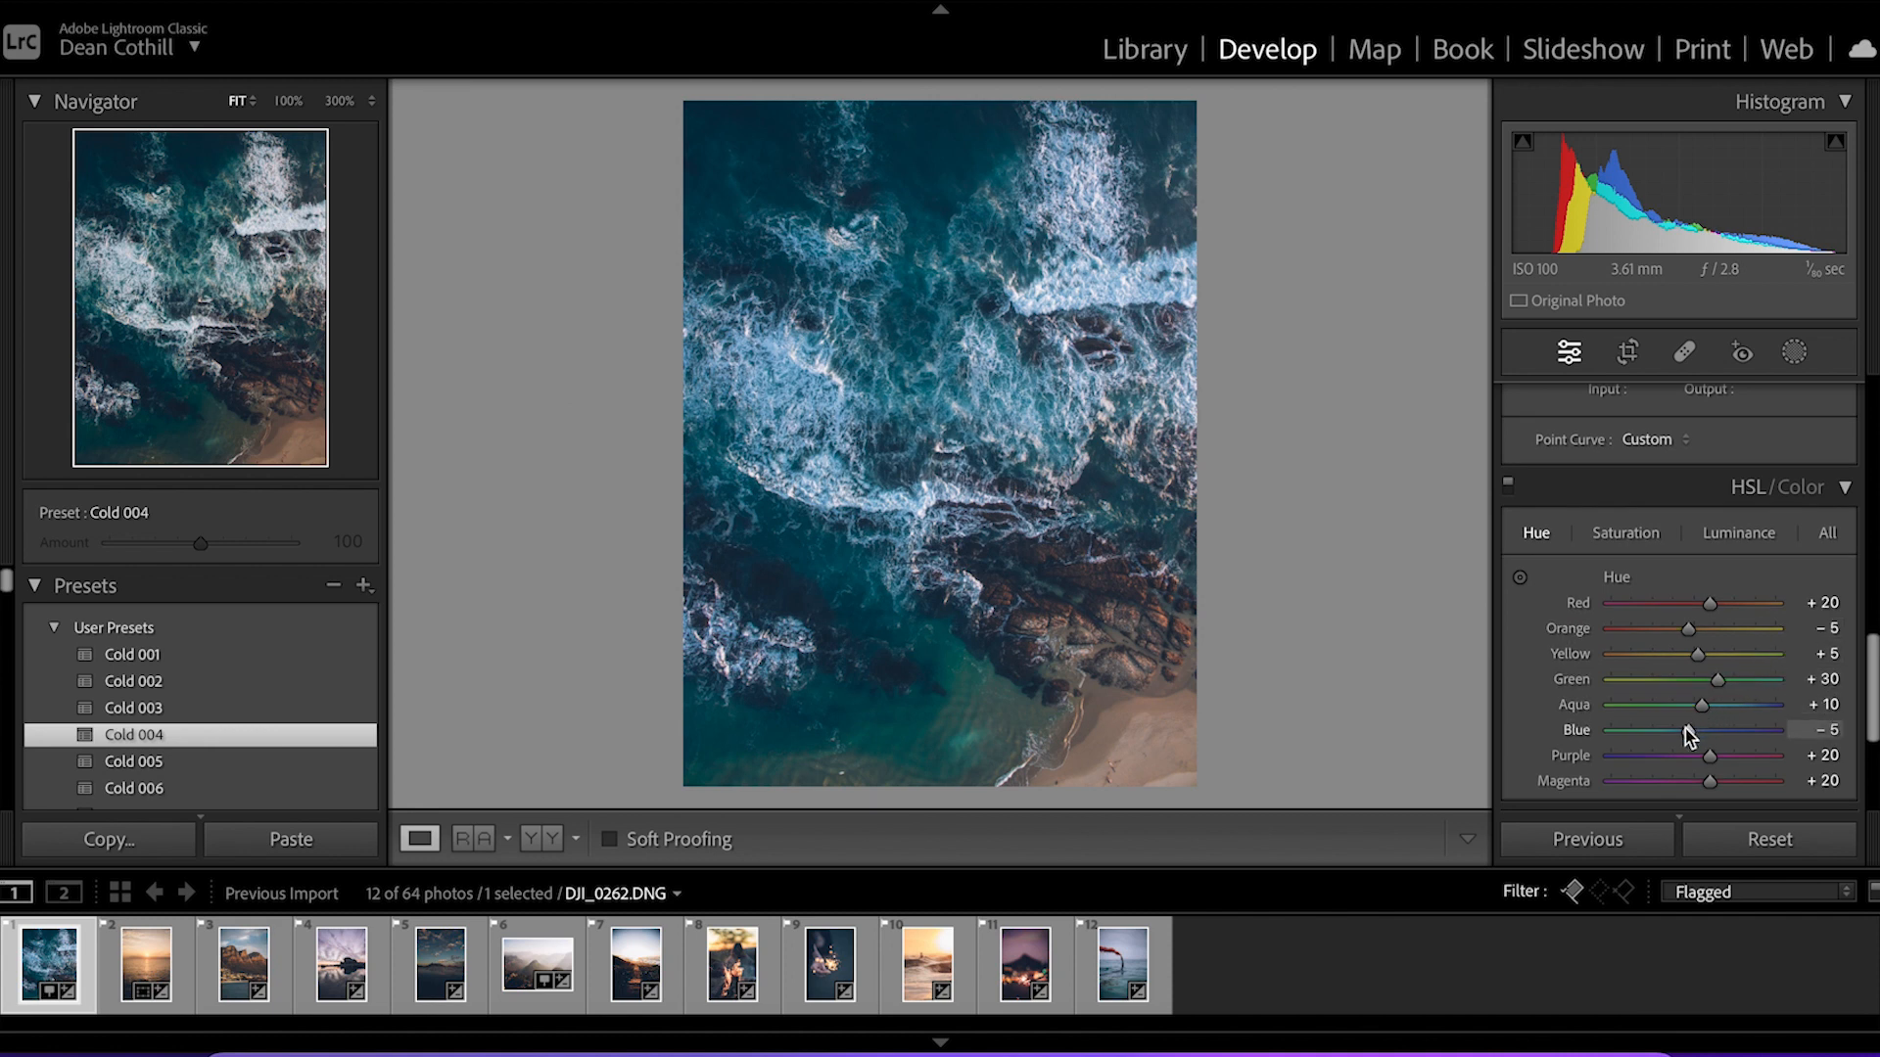
click(1756, 539)
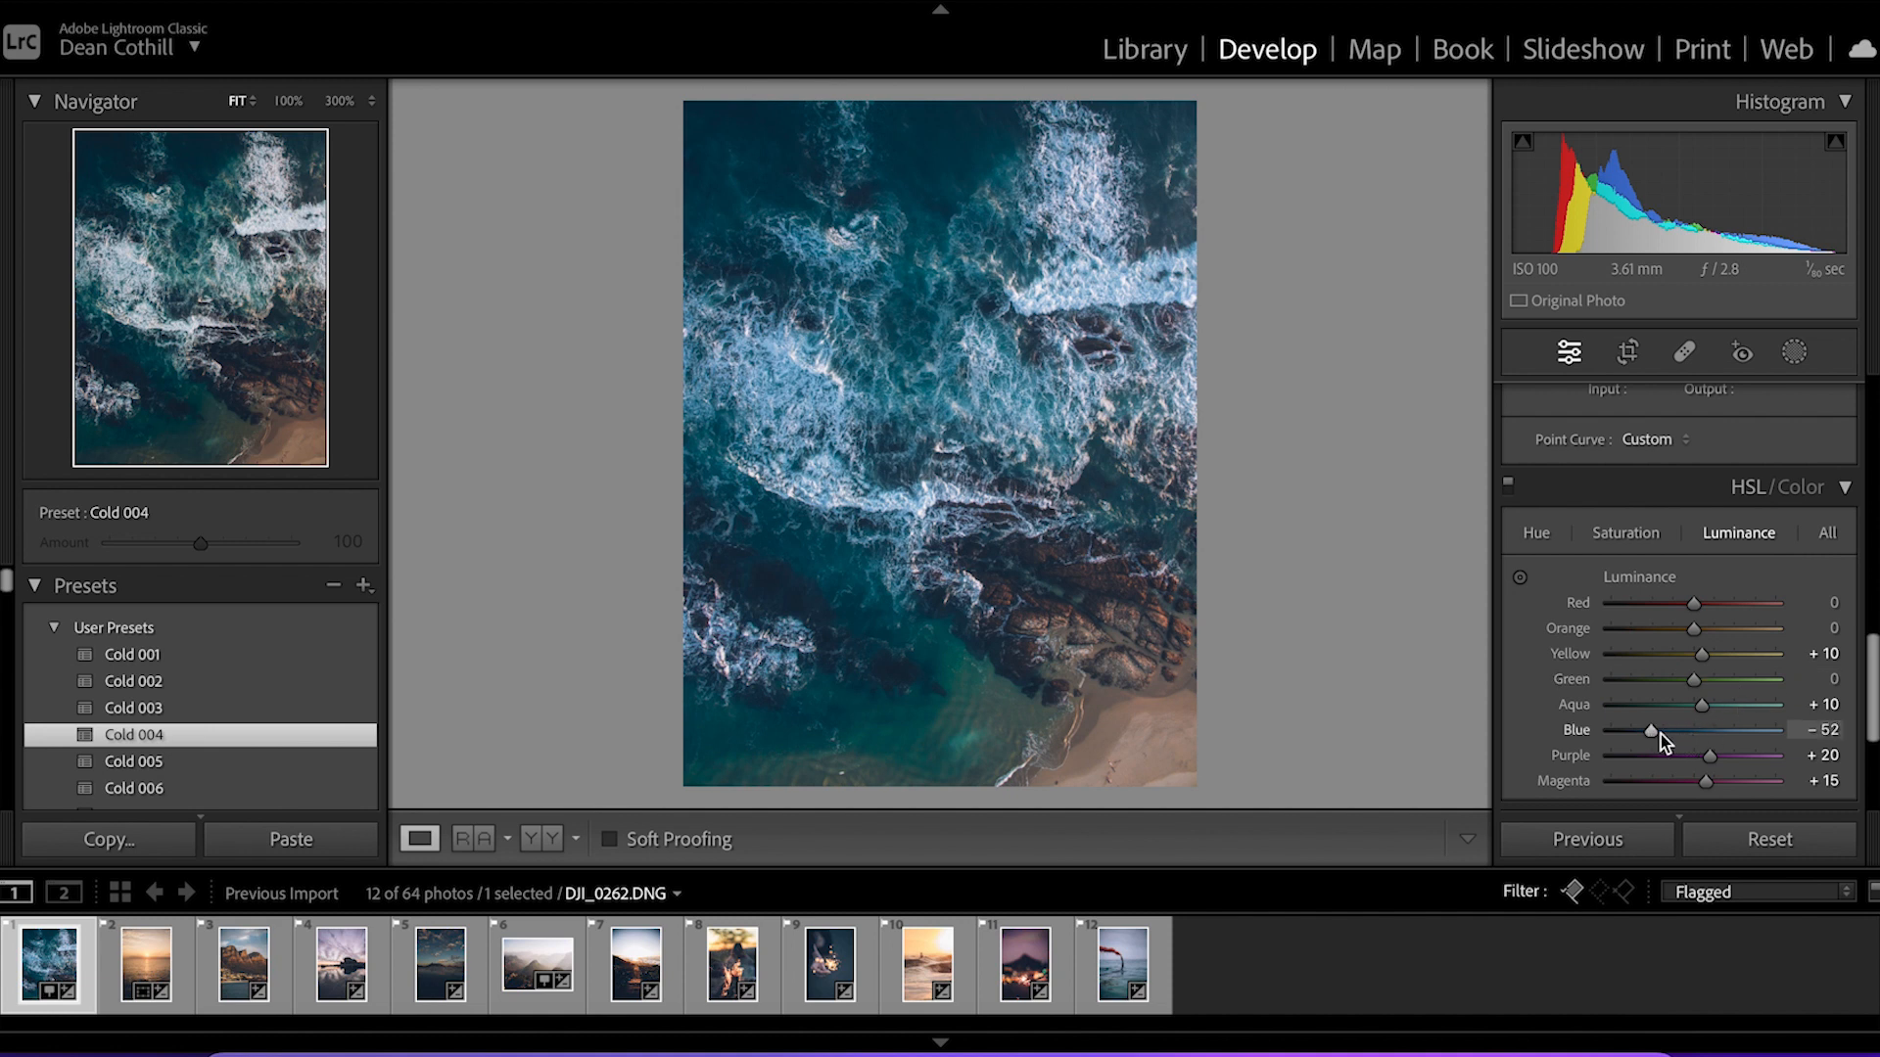
mouse_move(1652, 732)
mouse_down()
mouse_move(1733, 732)
mouse_move(1670, 744)
mouse_up()
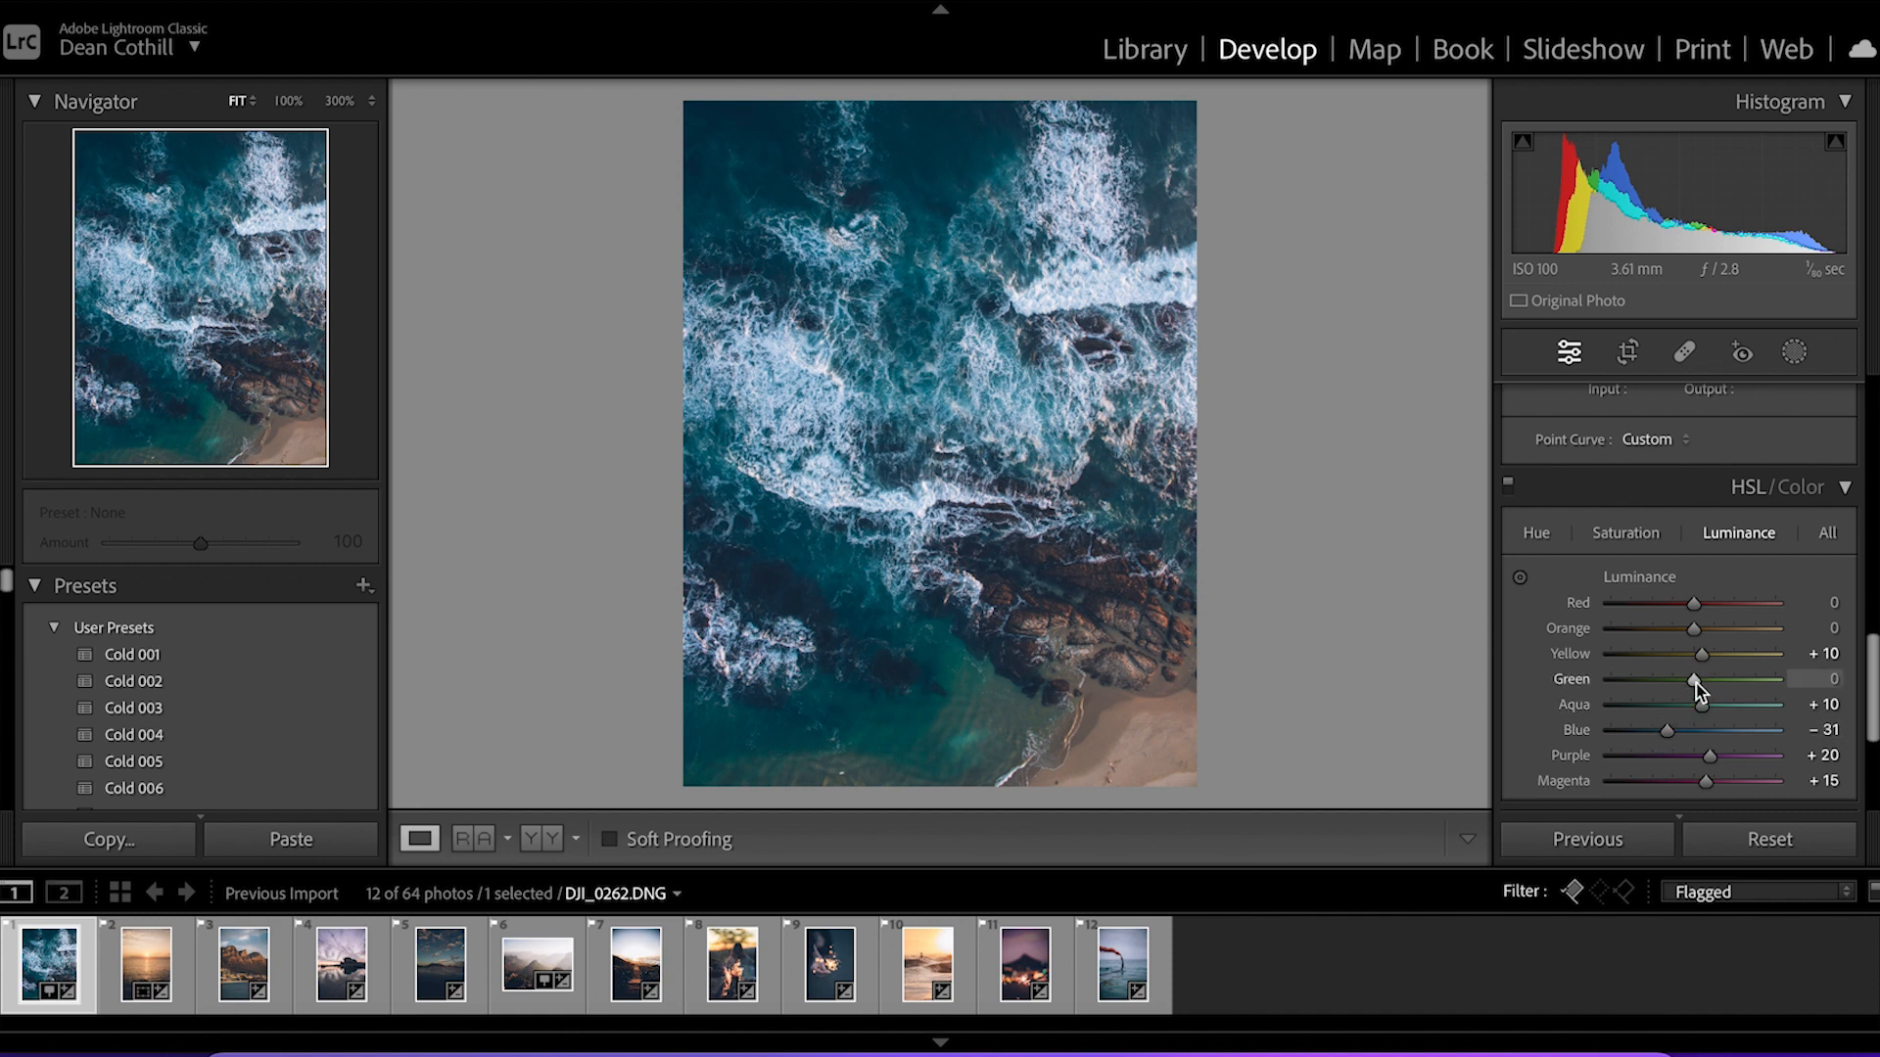
Open the ocean sunset photo IMG_0717.CR2, reset its develop settings and inspect the kayaker at 100%
click(144, 977)
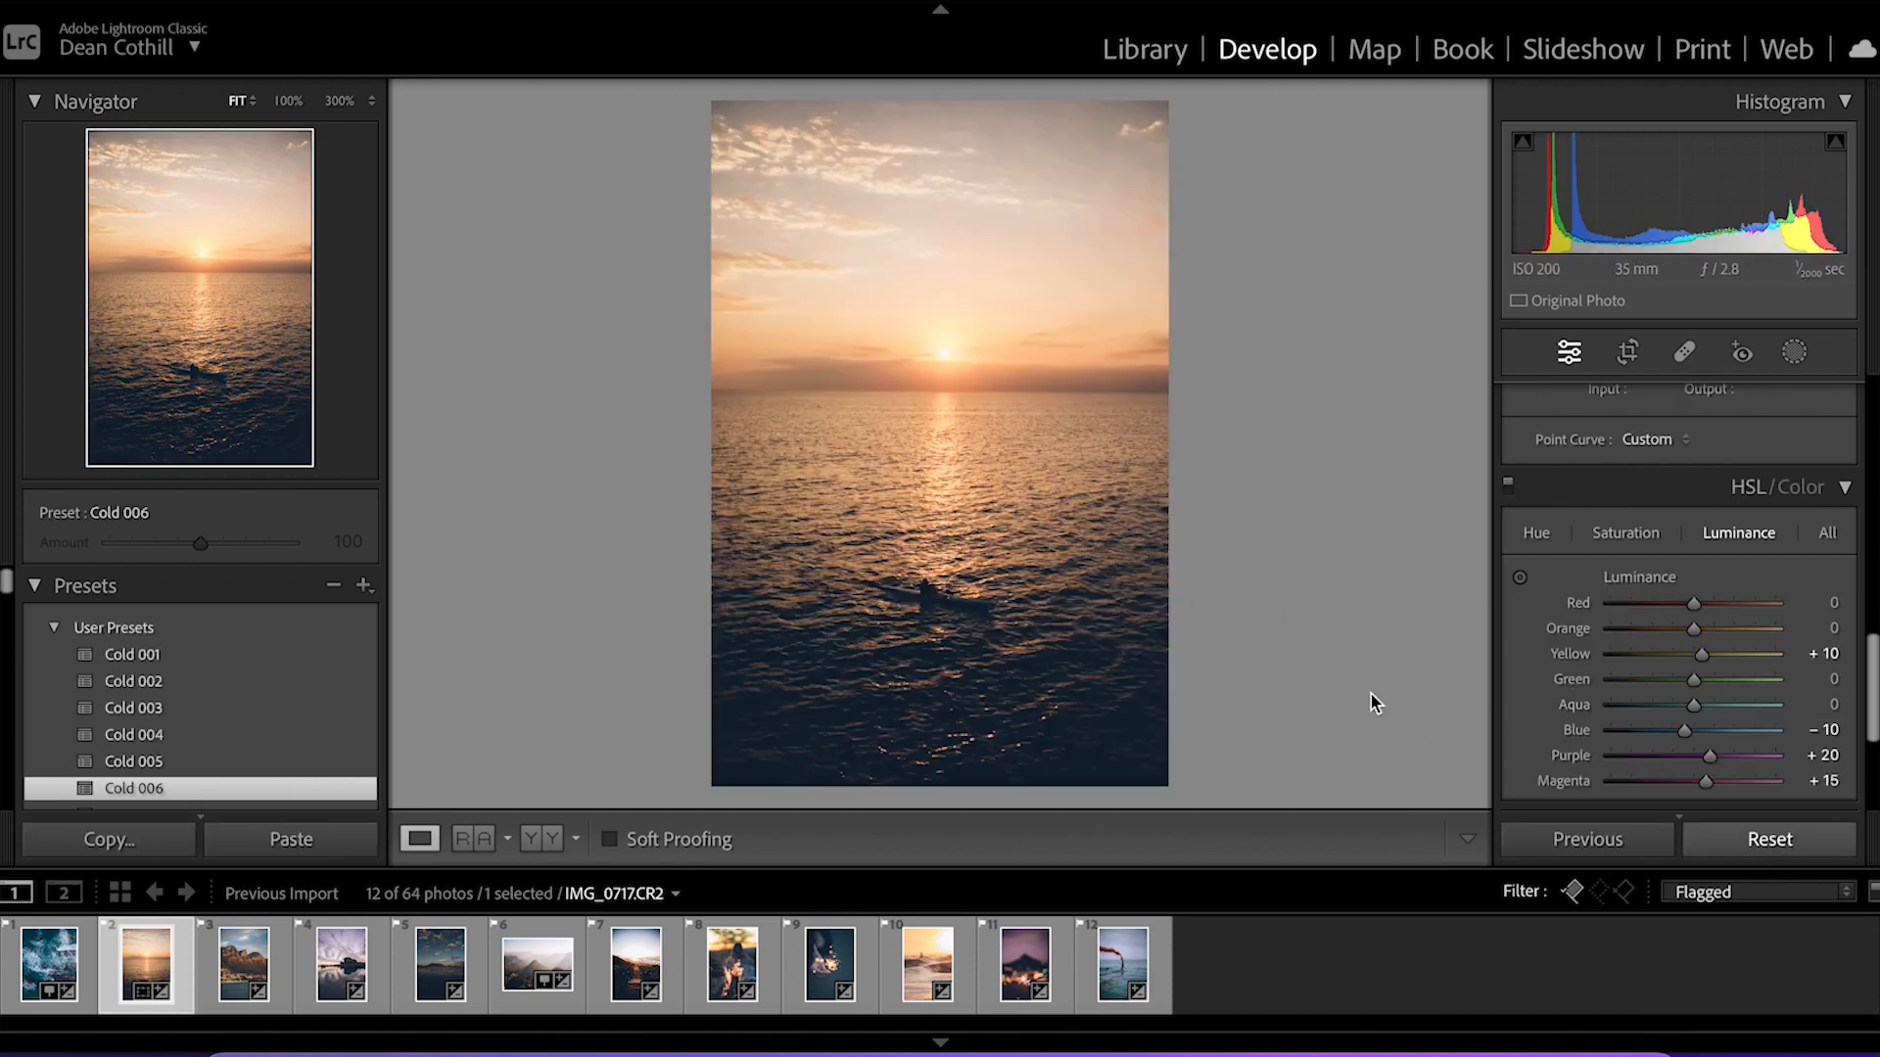
key(ctrl+shift+r)
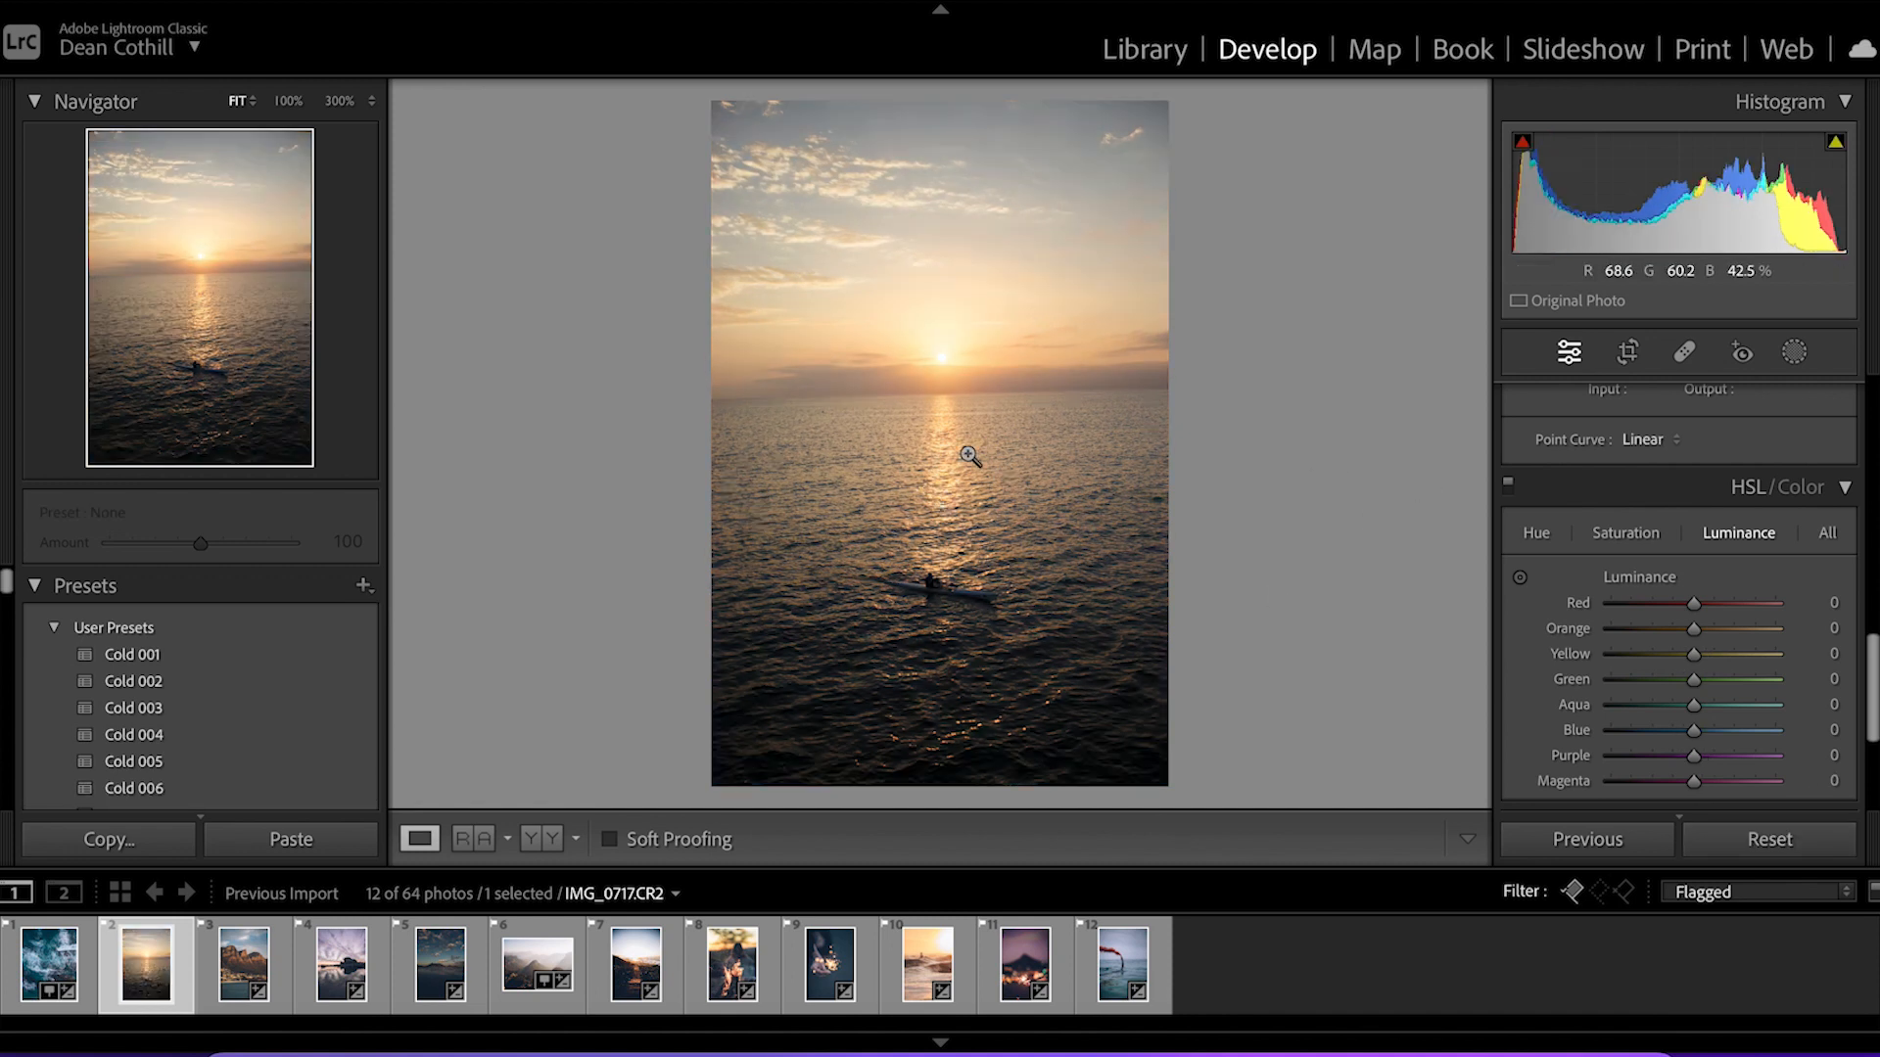
click(944, 600)
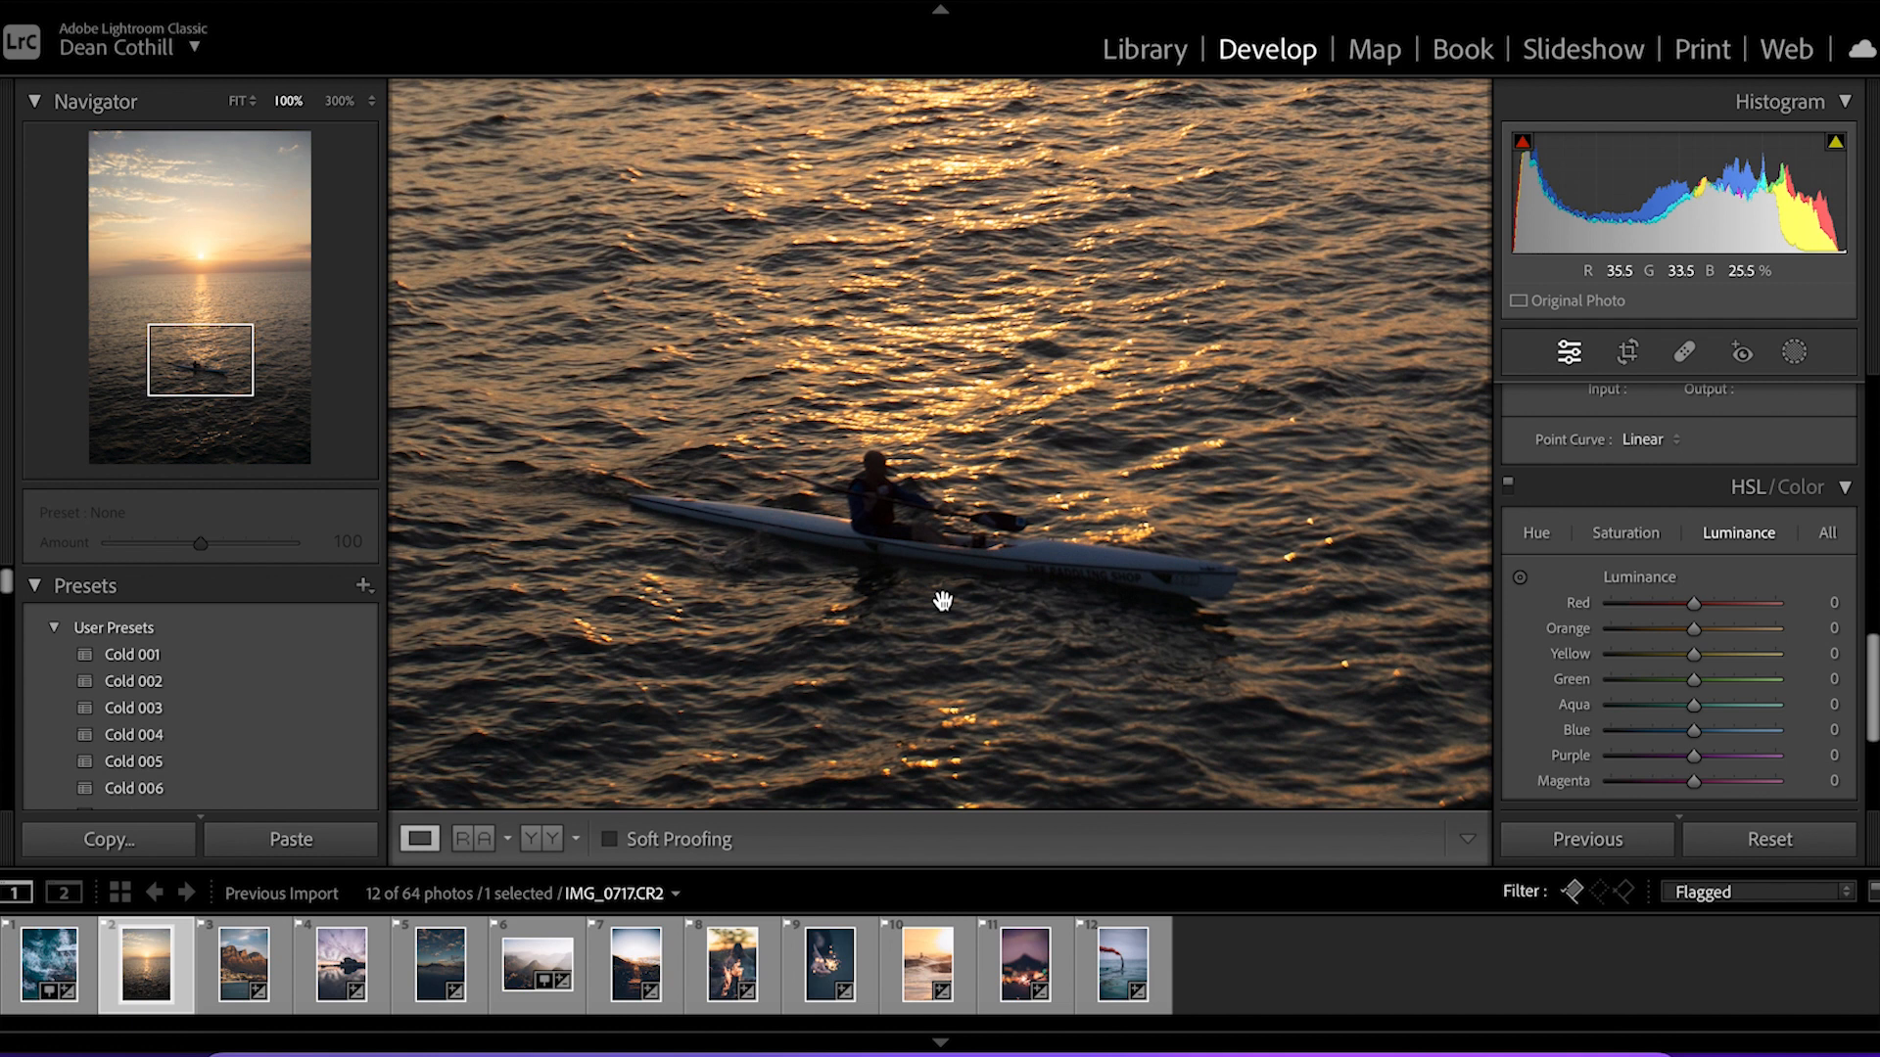
click(932, 503)
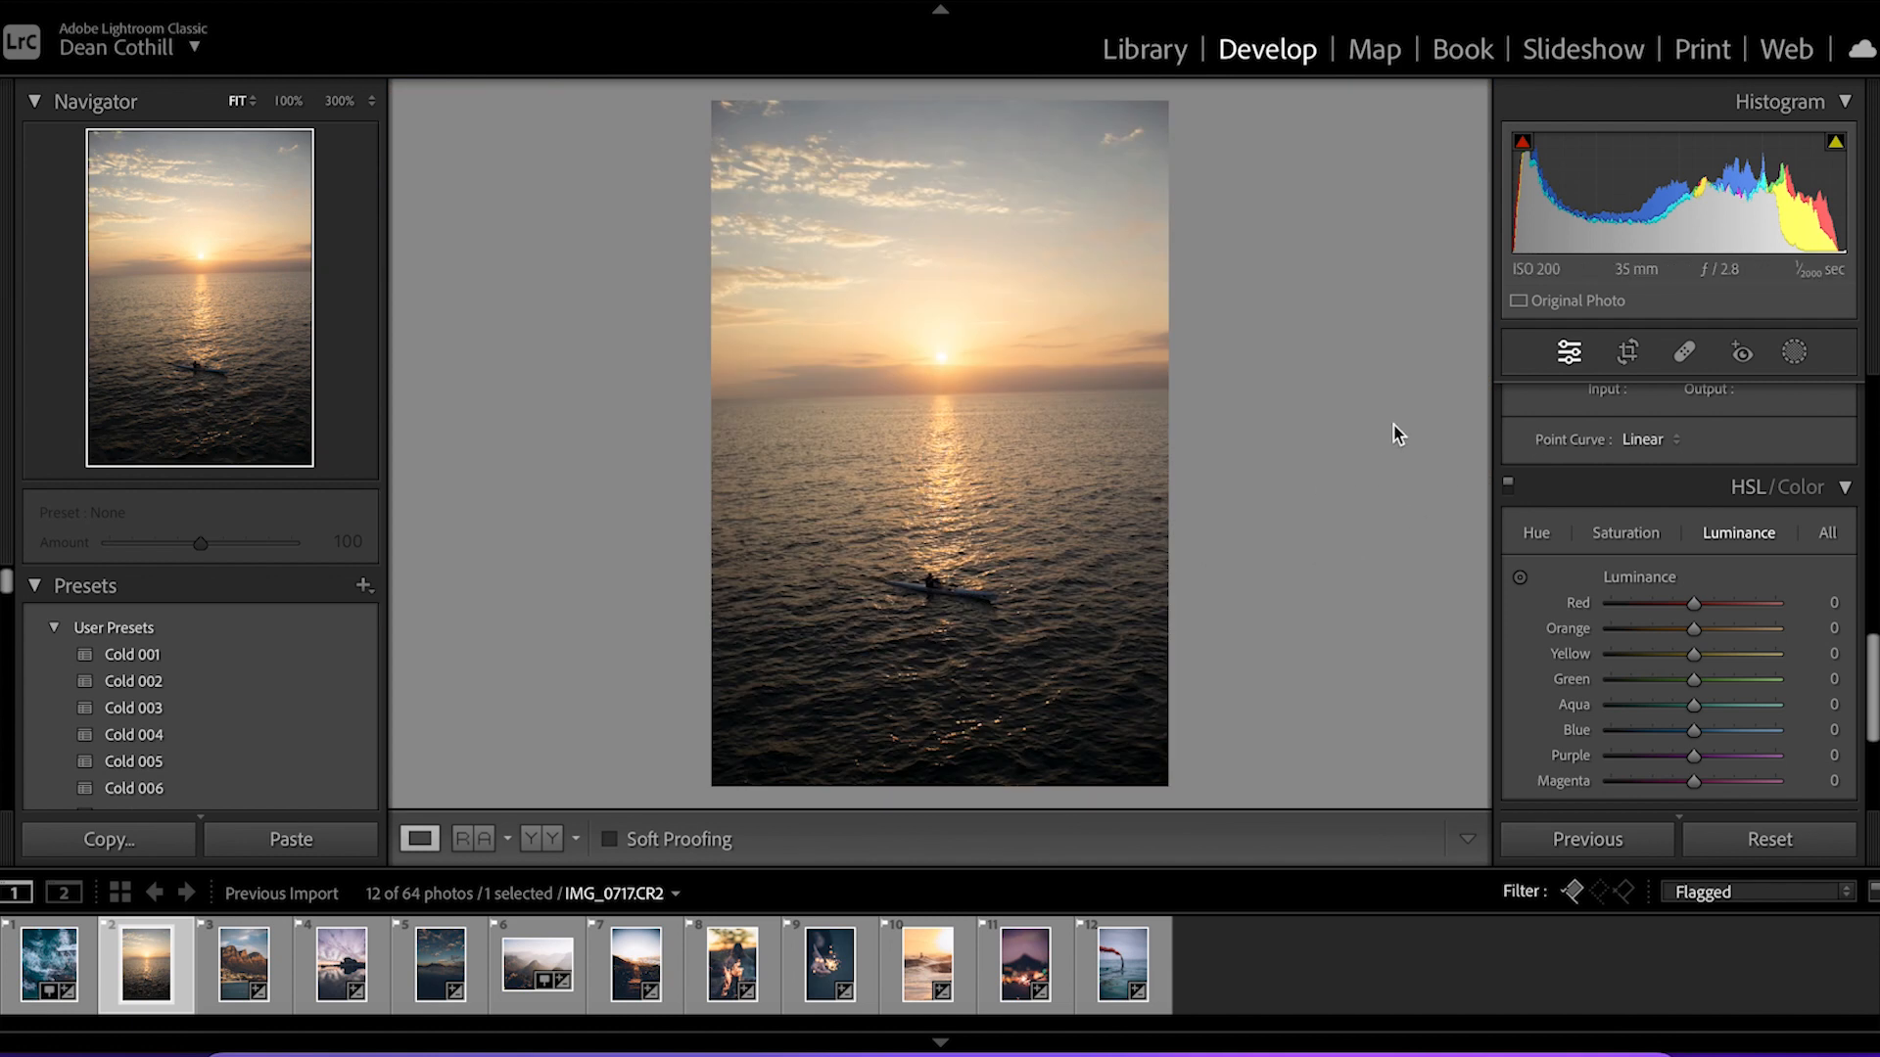
Straighten the sunset photo's horizon with a crop angle of about 1.90 and check the water at 100%
click(1628, 352)
drag(1255, 367, 1253, 380)
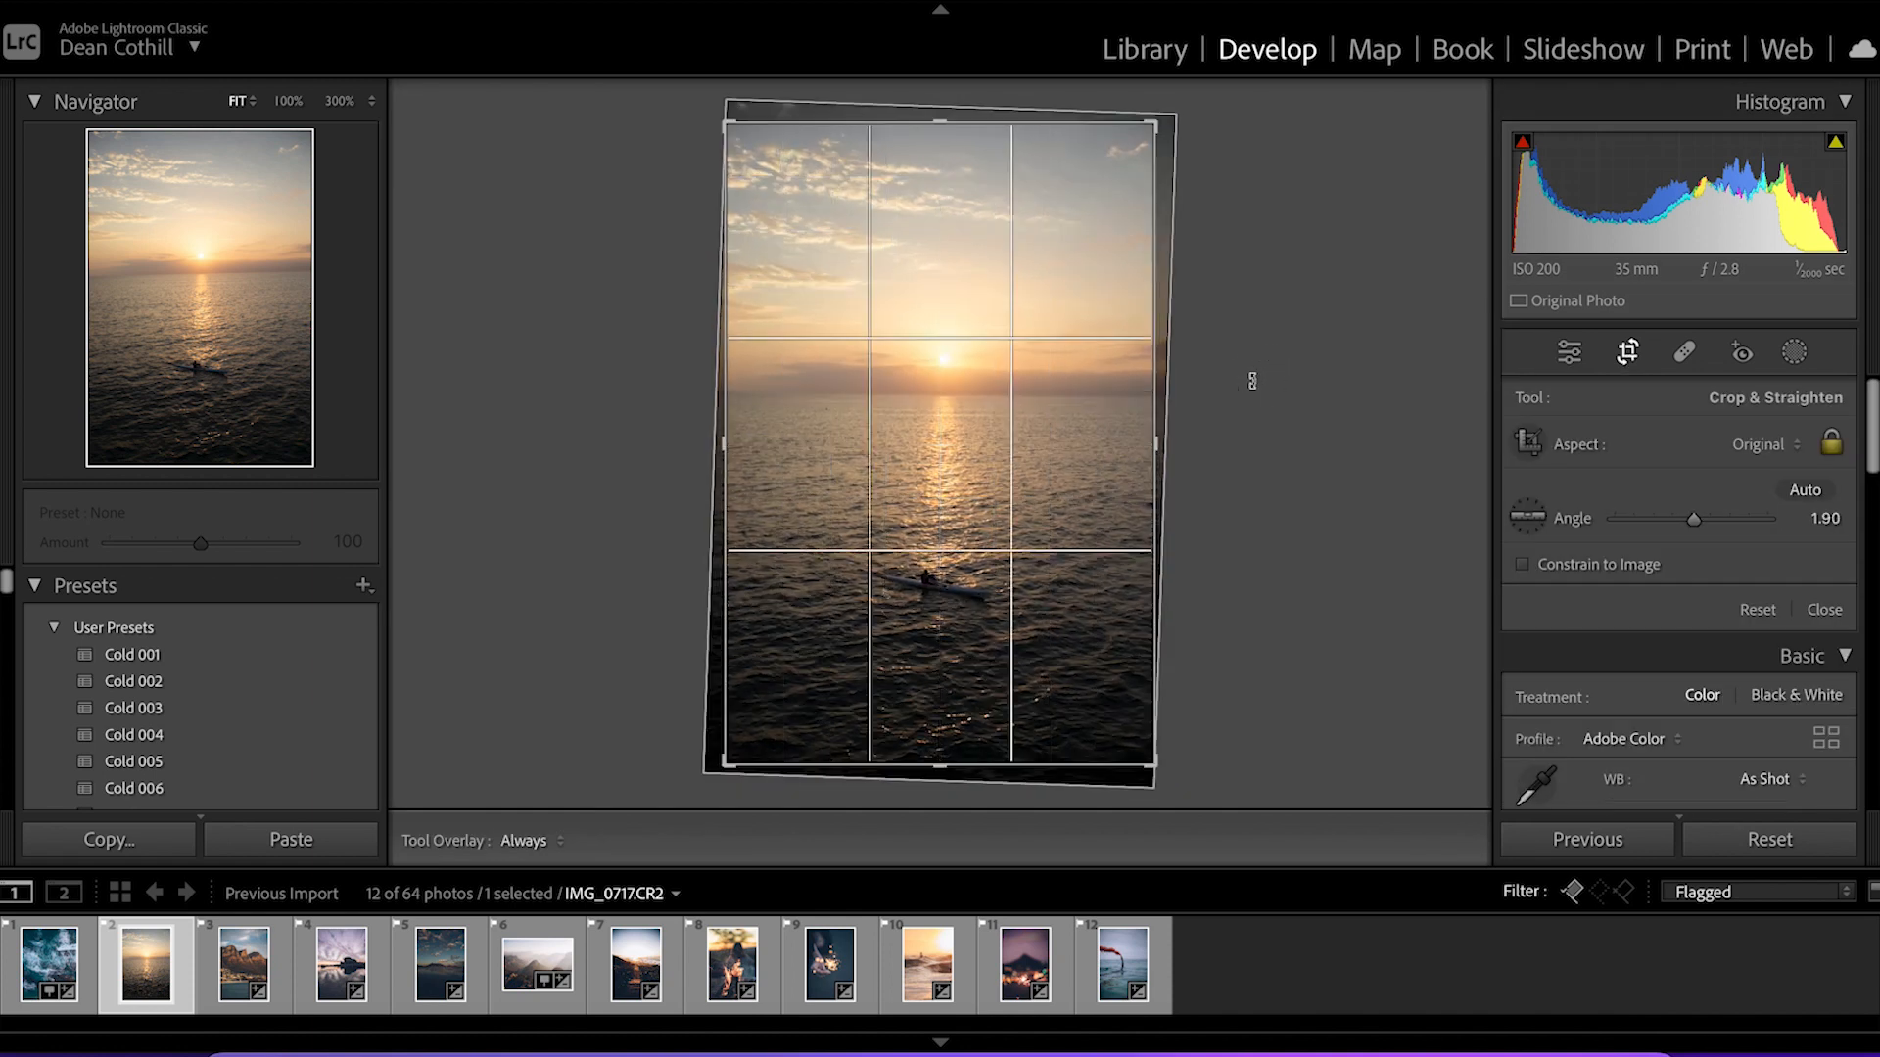
key(Return)
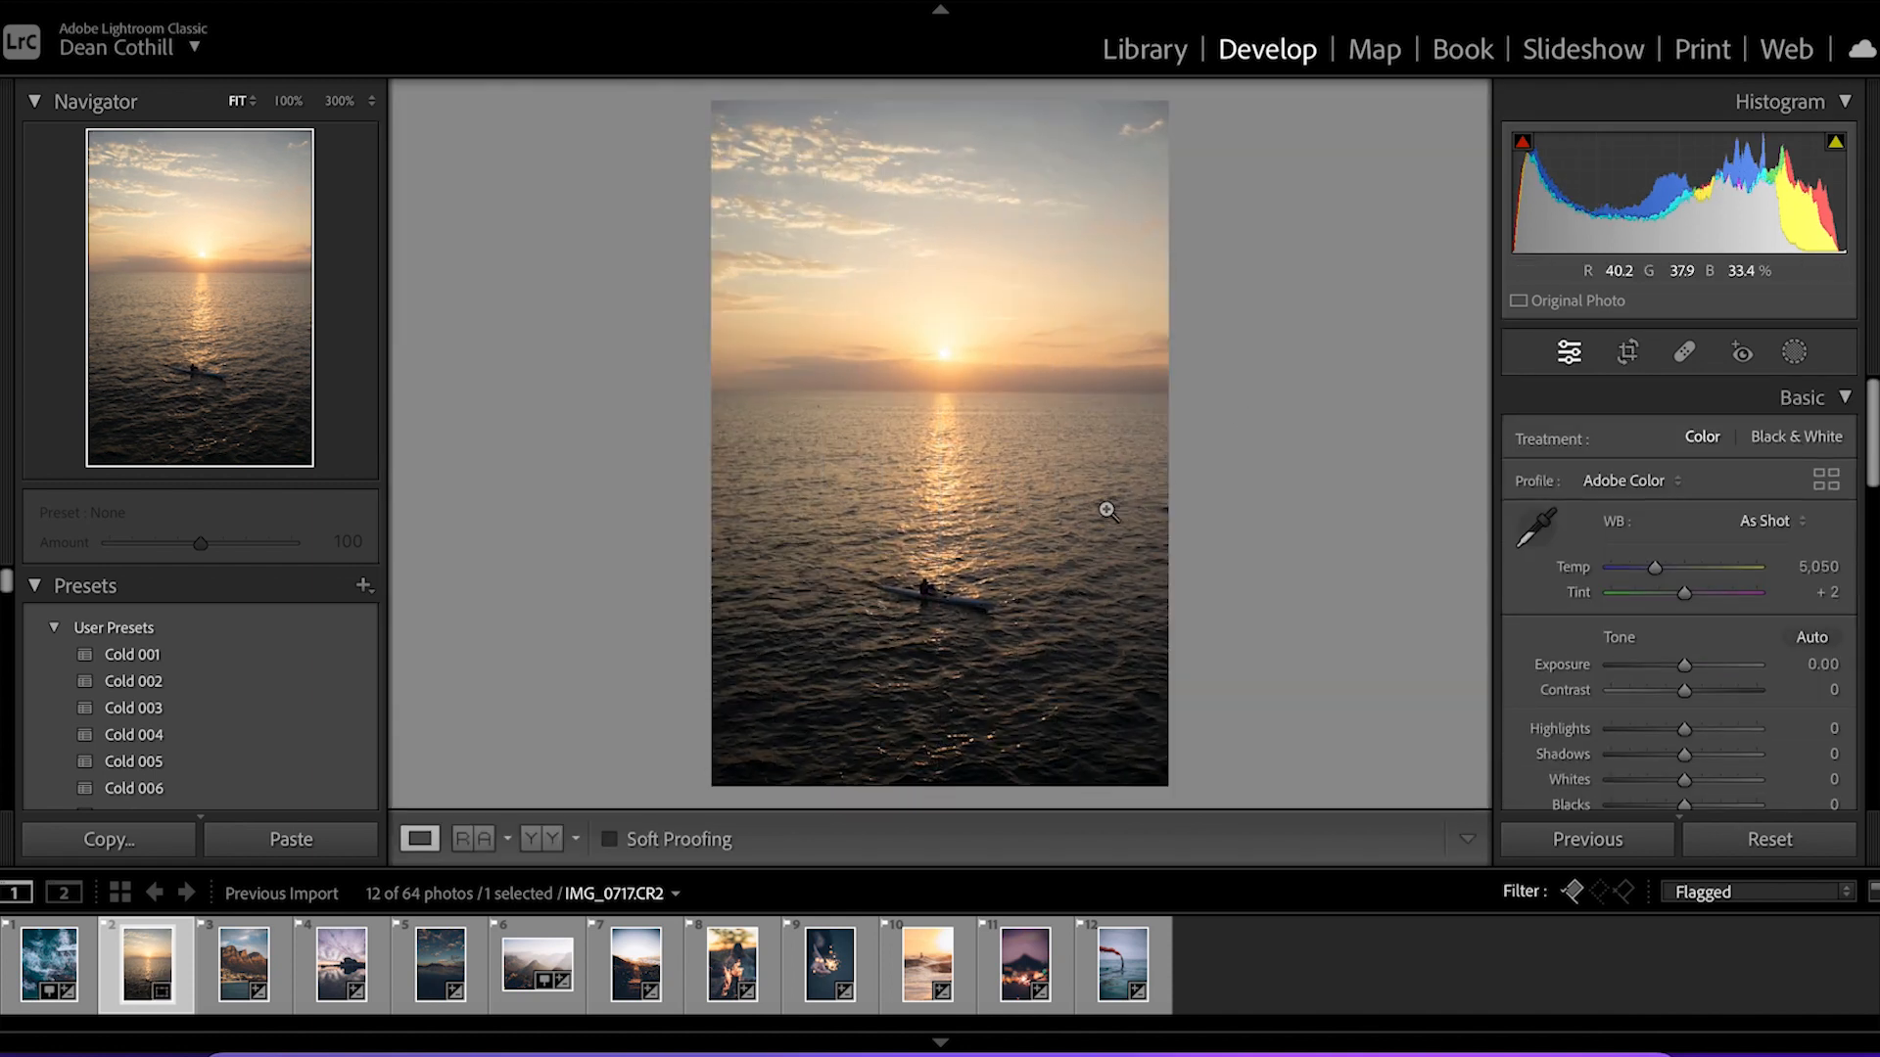
click(944, 409)
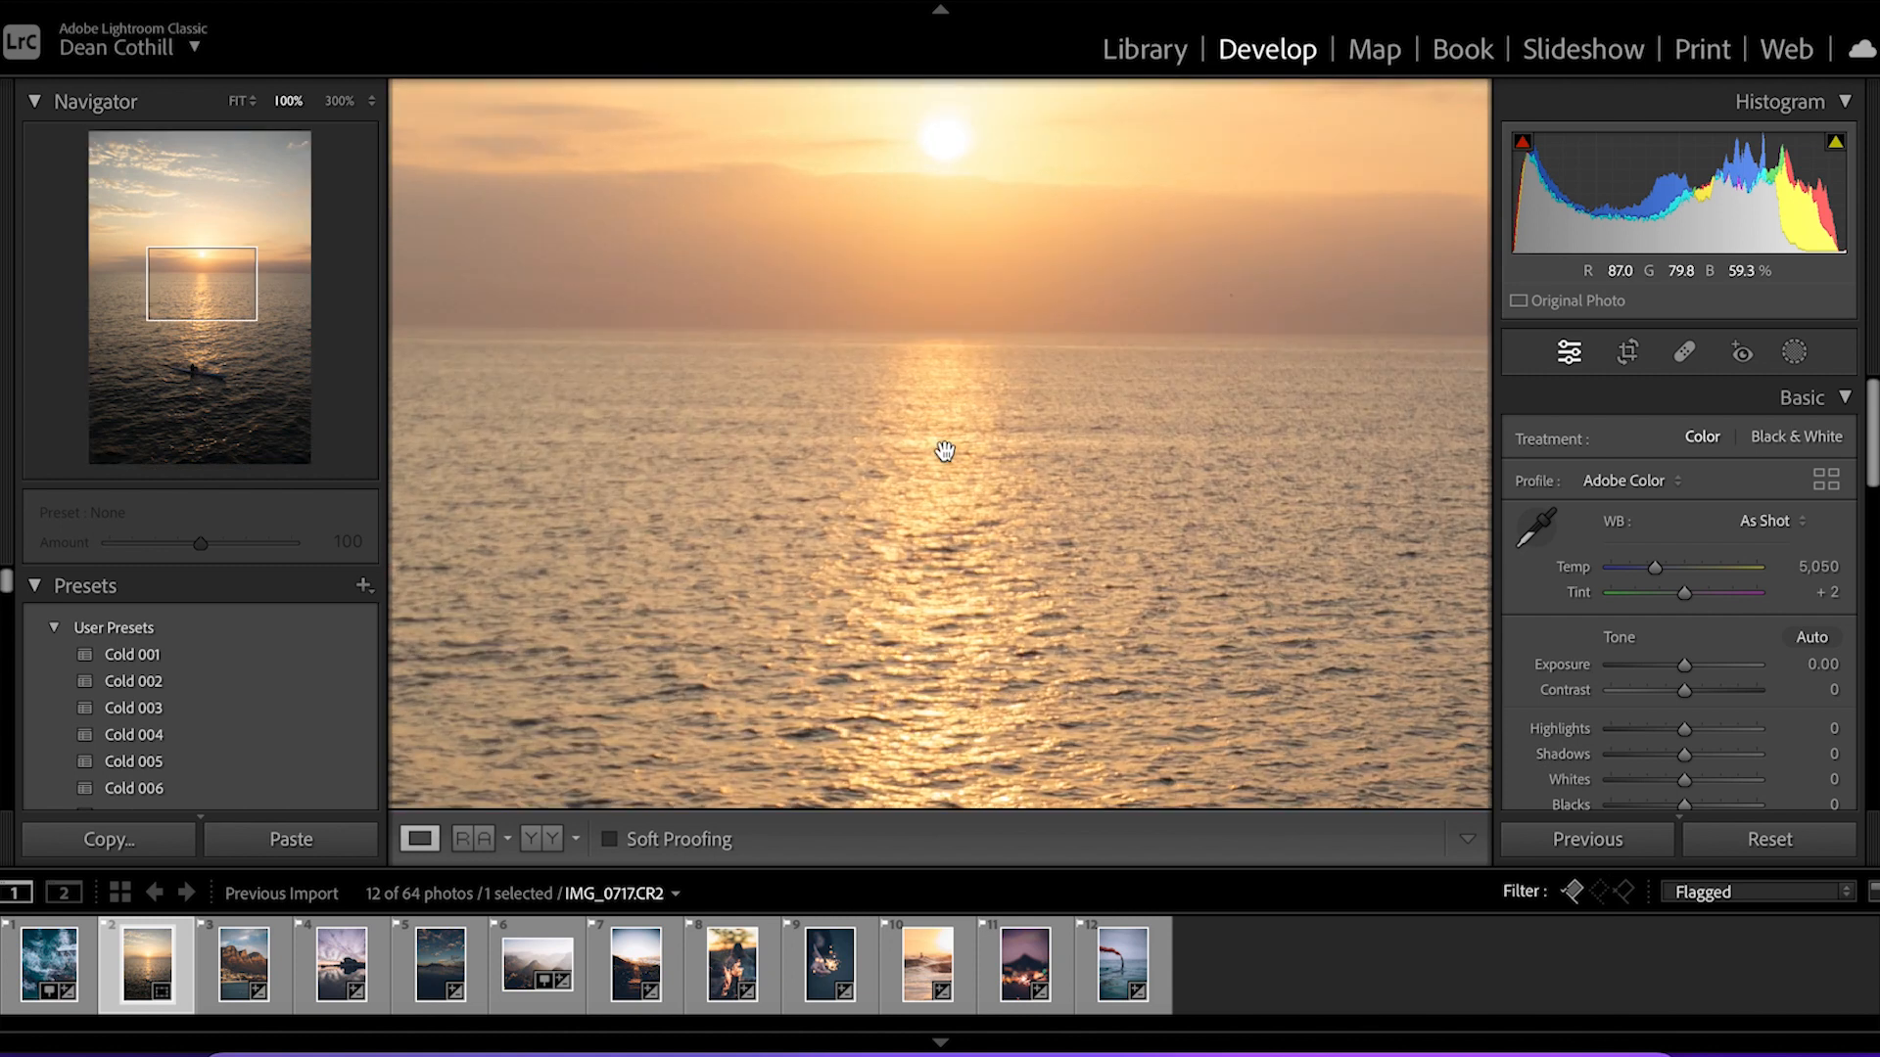
drag(947, 621, 964, 386)
drag(947, 576, 953, 337)
click(953, 336)
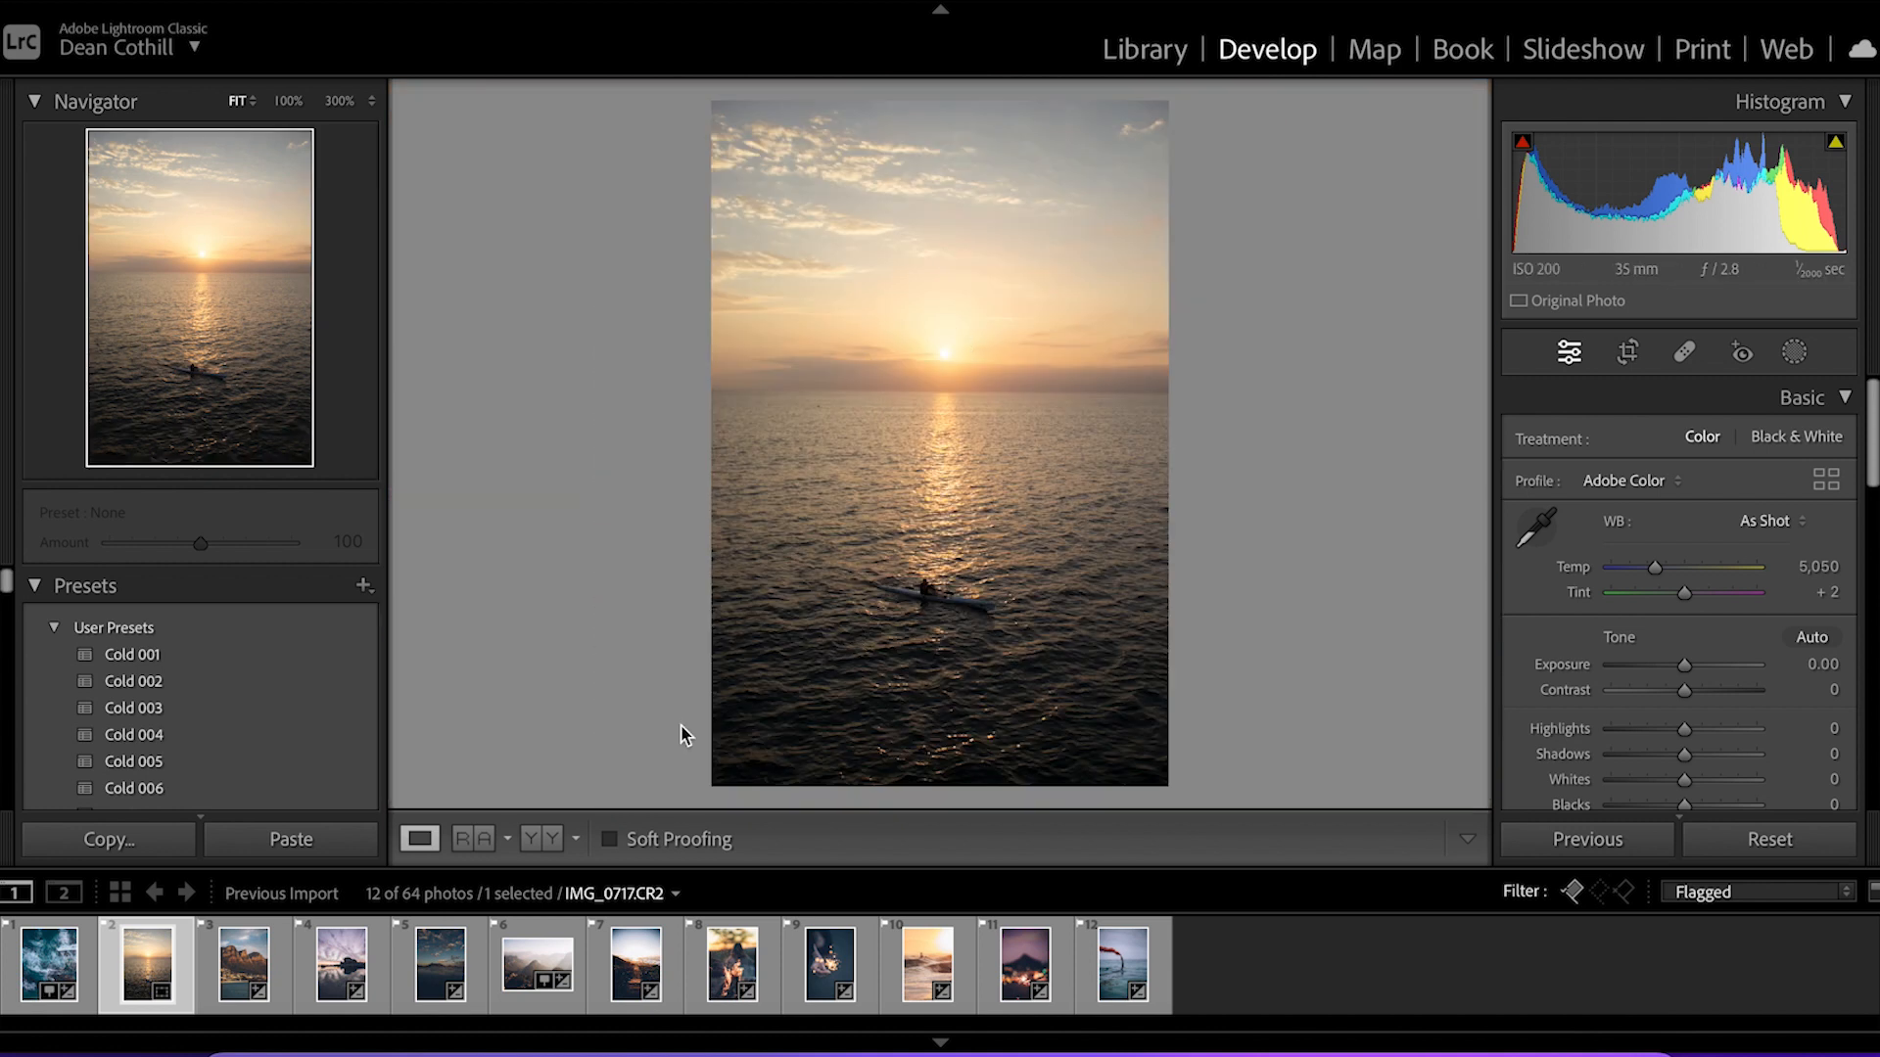
Apply the Cold 006 preset to the kayak sunset photo and show its HSL hue values with the kayaker at 100%
scroll(1707, 638, down, 5)
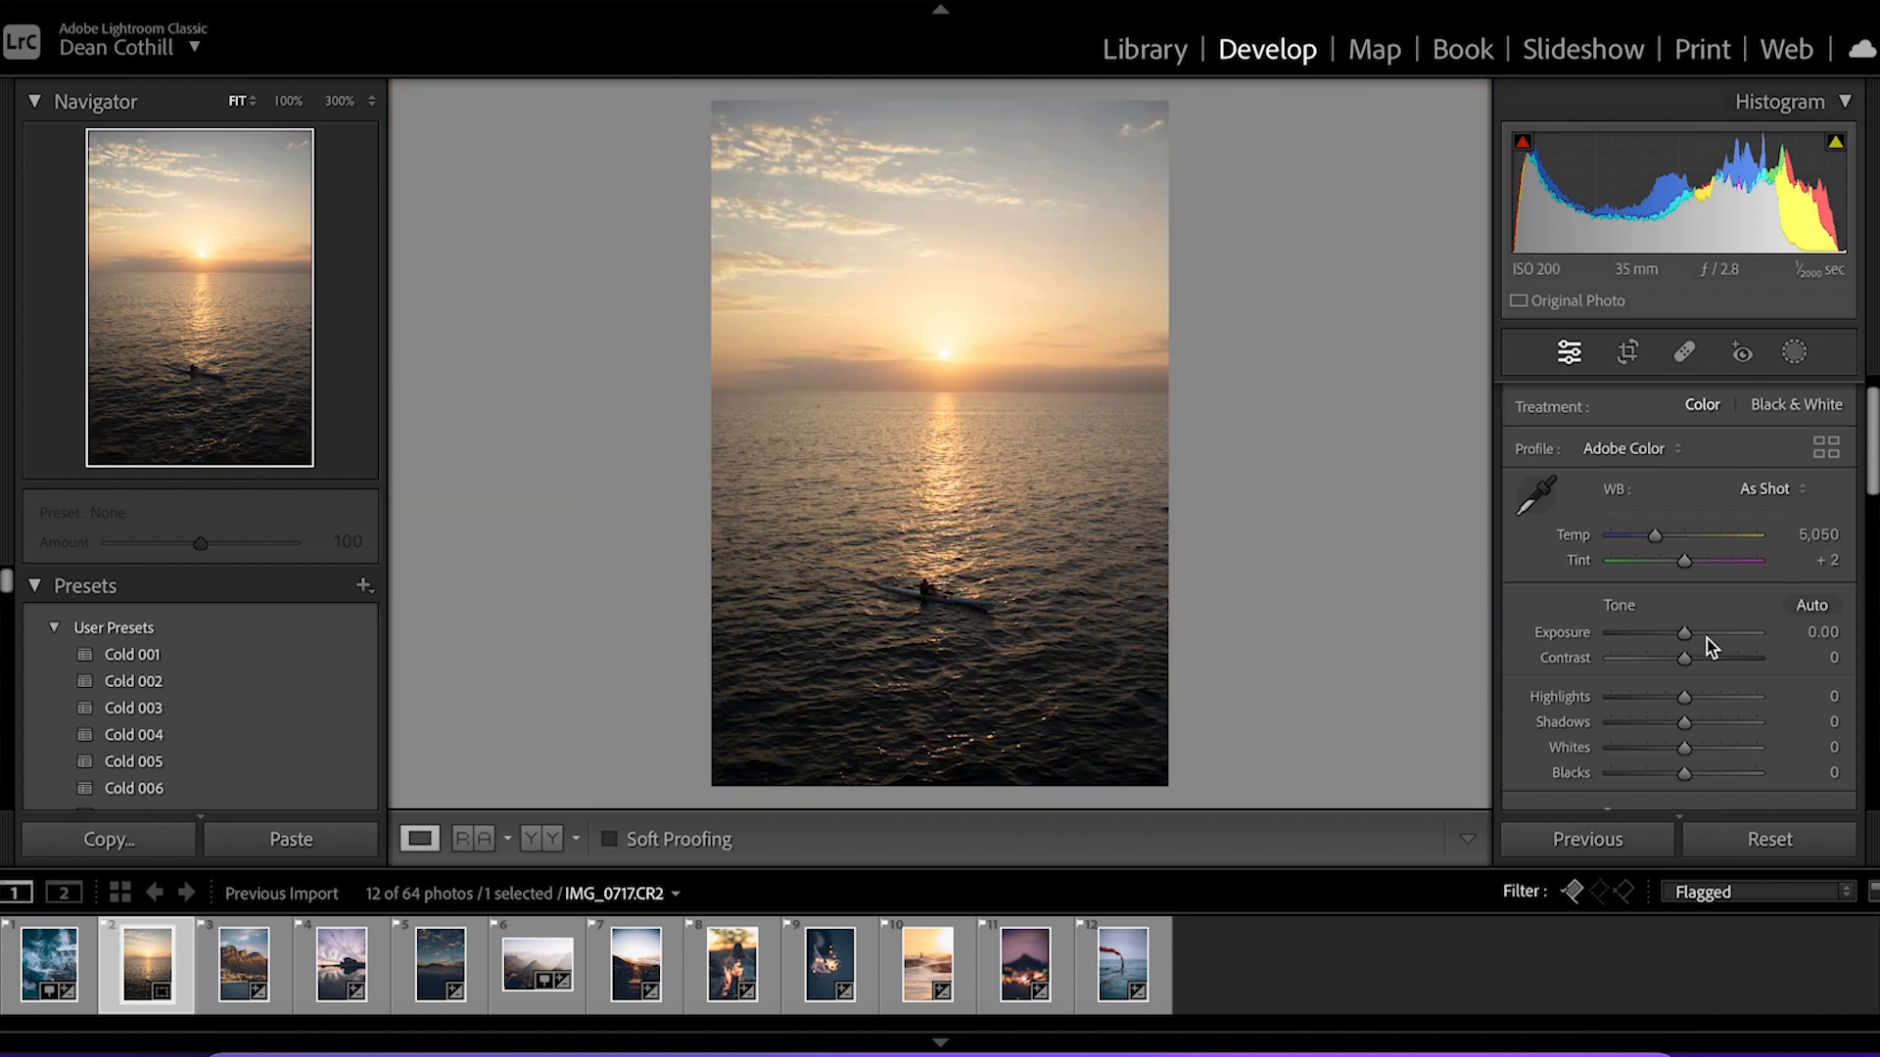
scroll(1707, 639, down, 10)
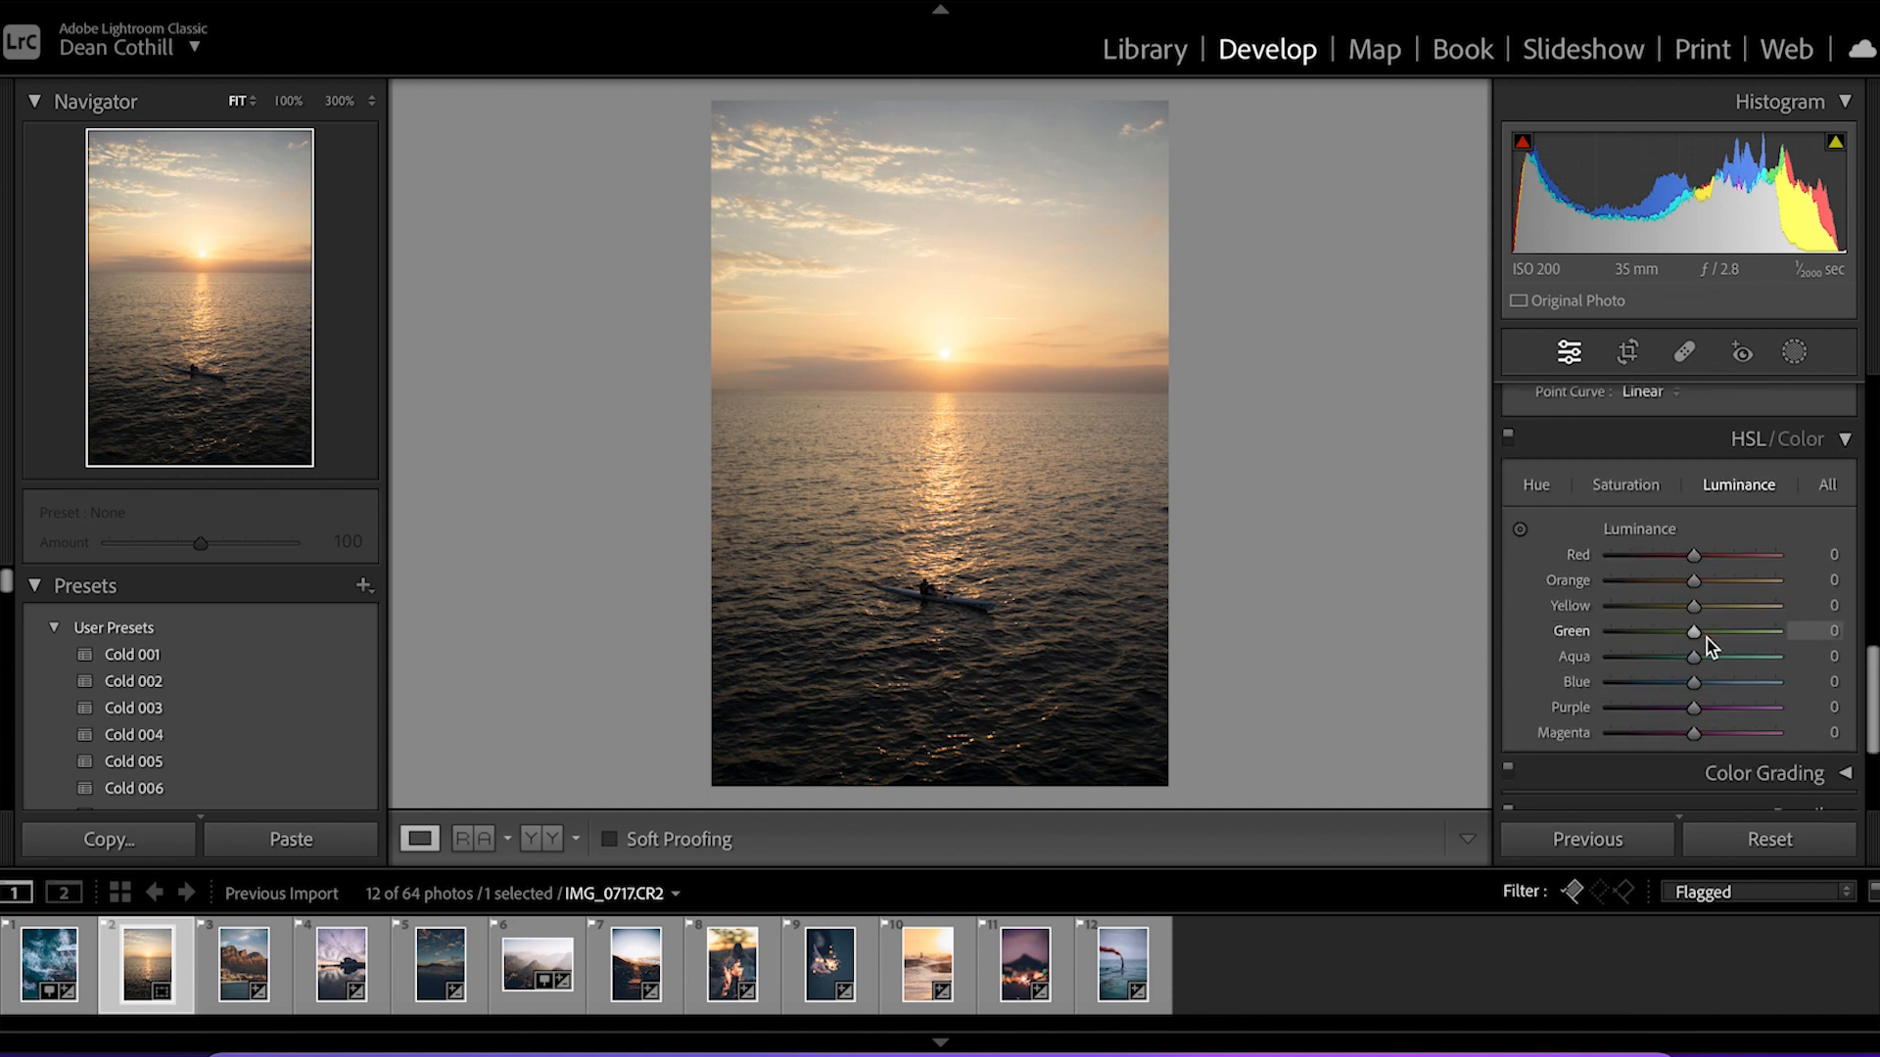
scroll(1700, 544, up, 1)
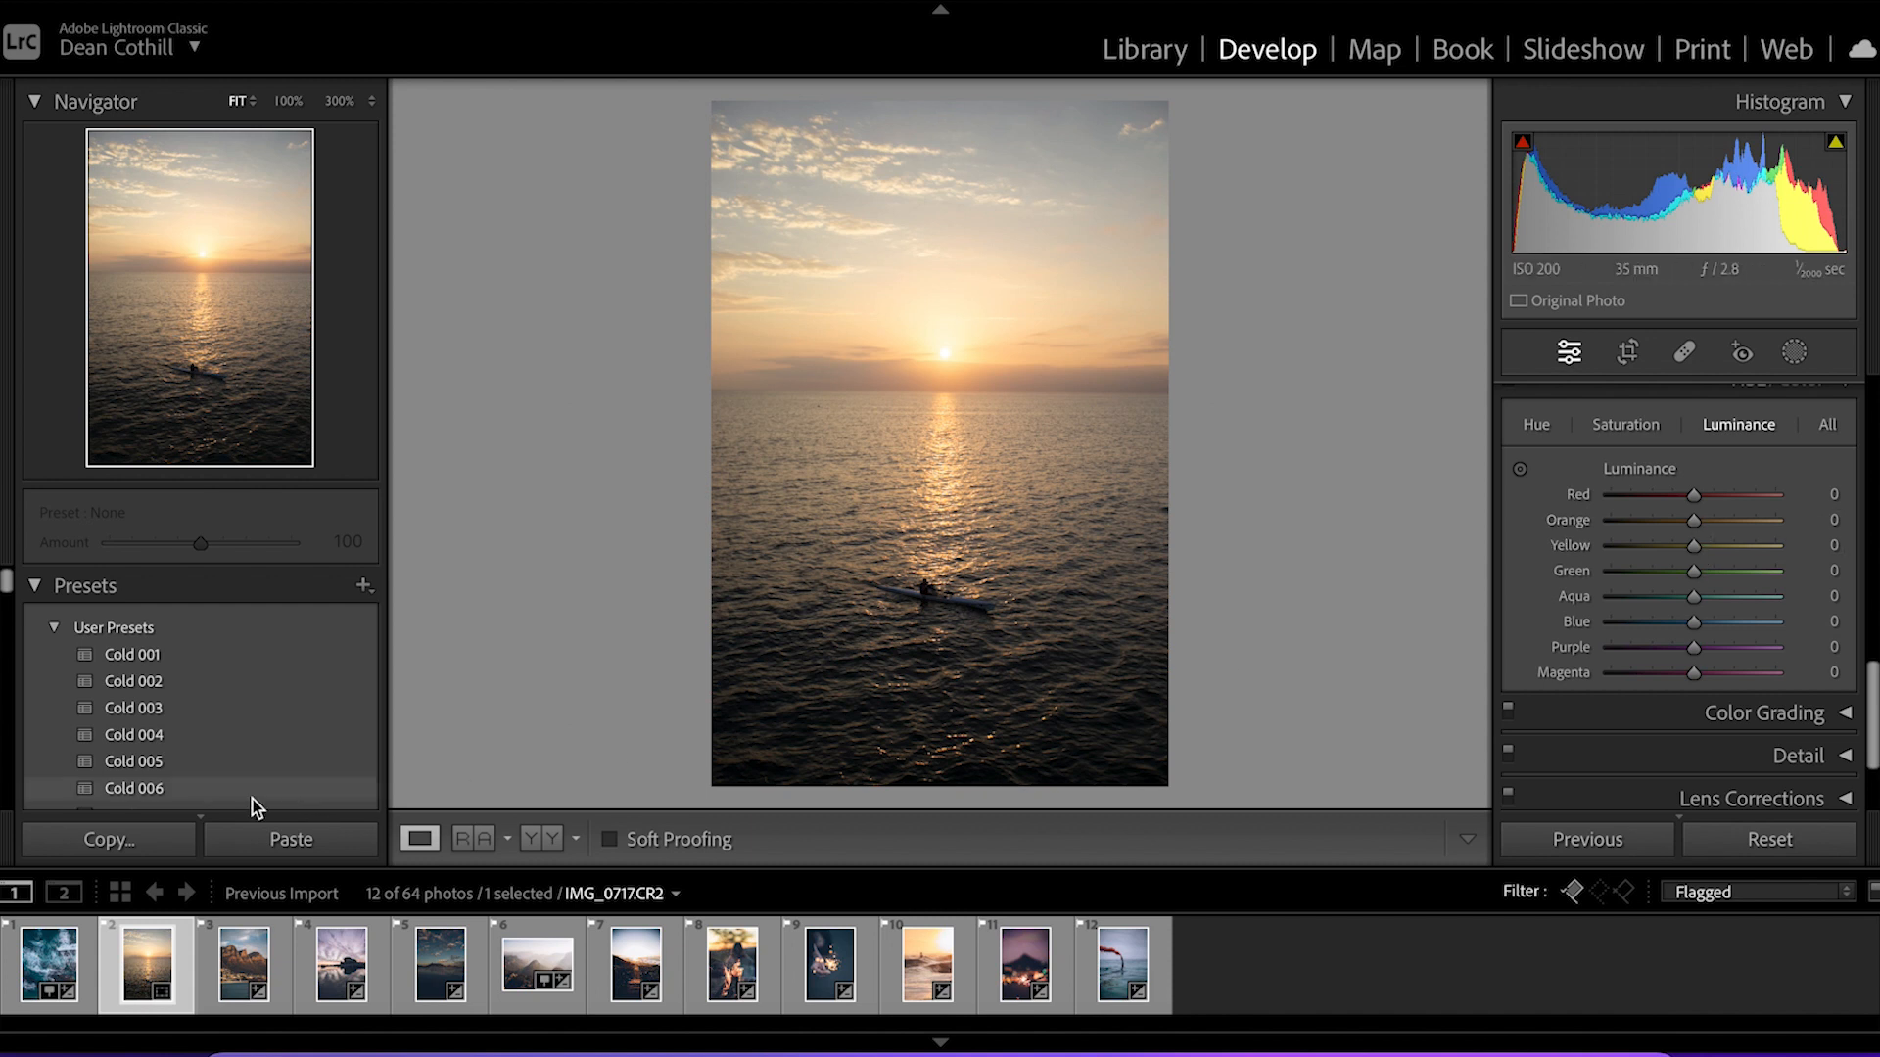
click(199, 793)
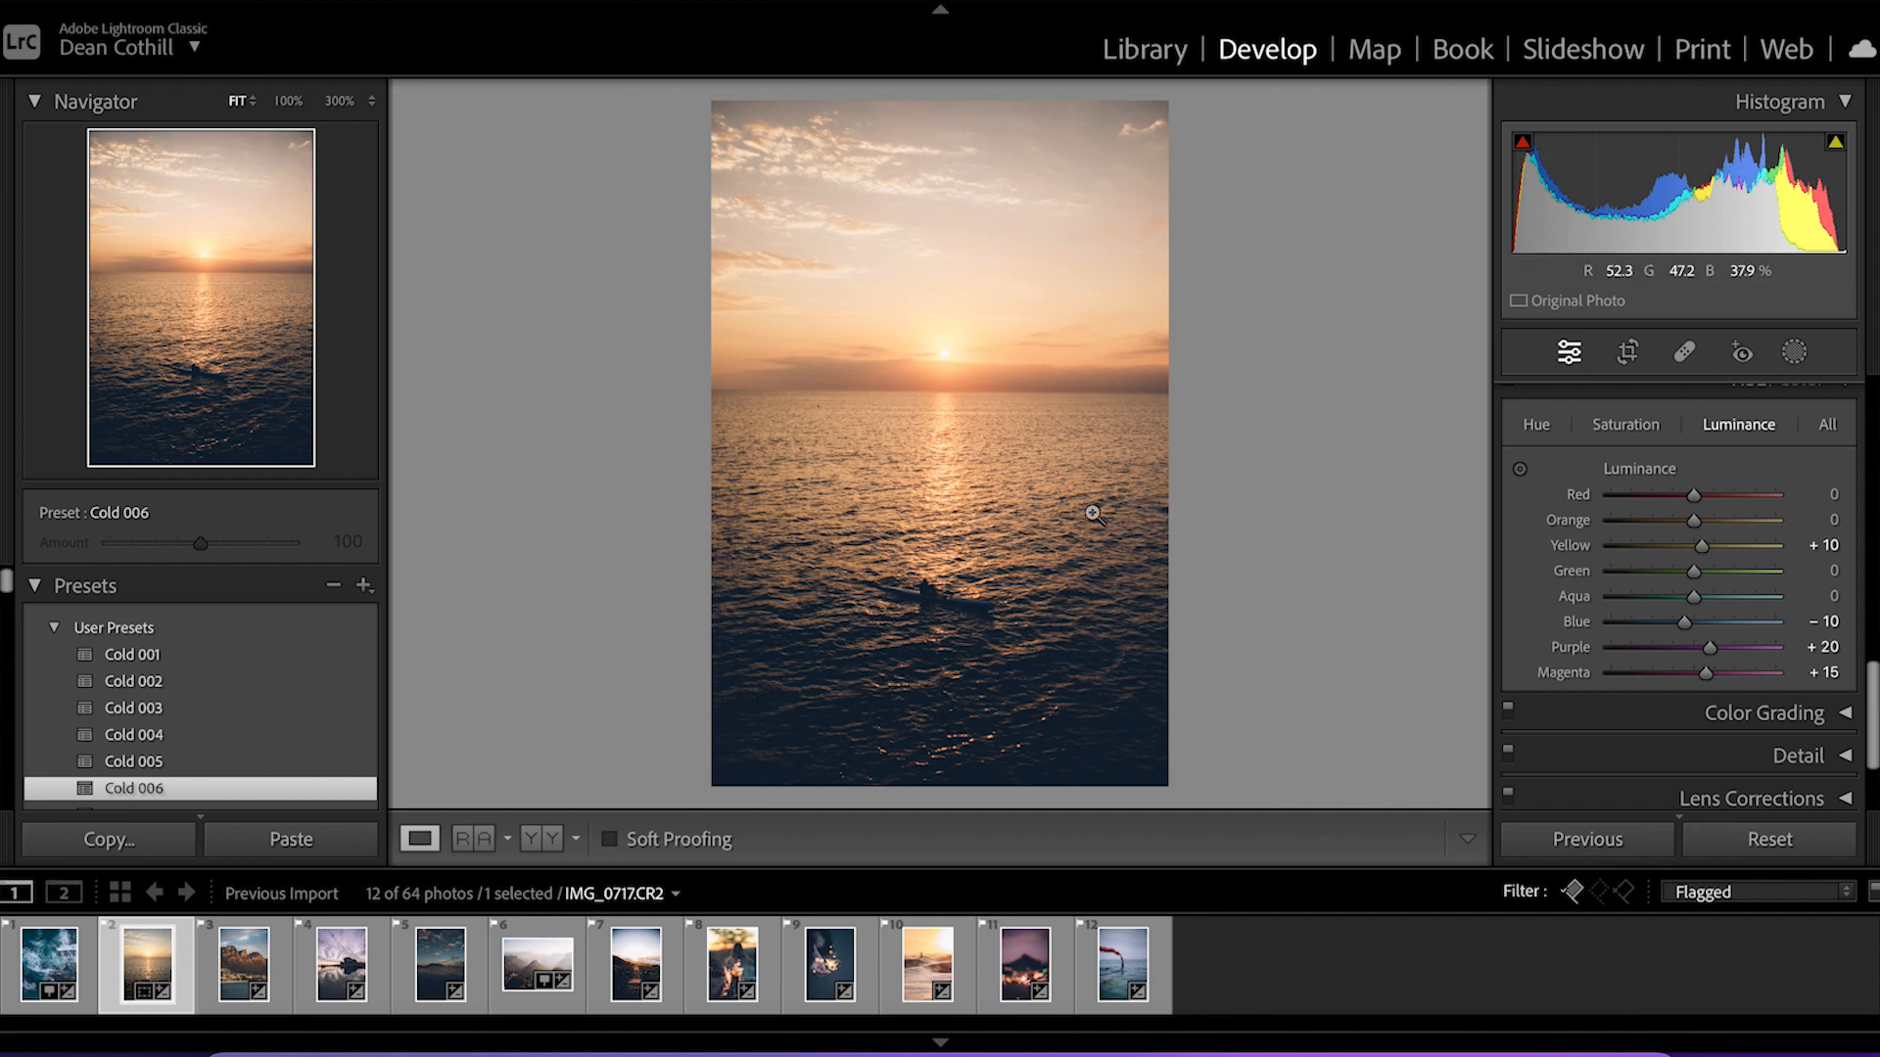
click(939, 595)
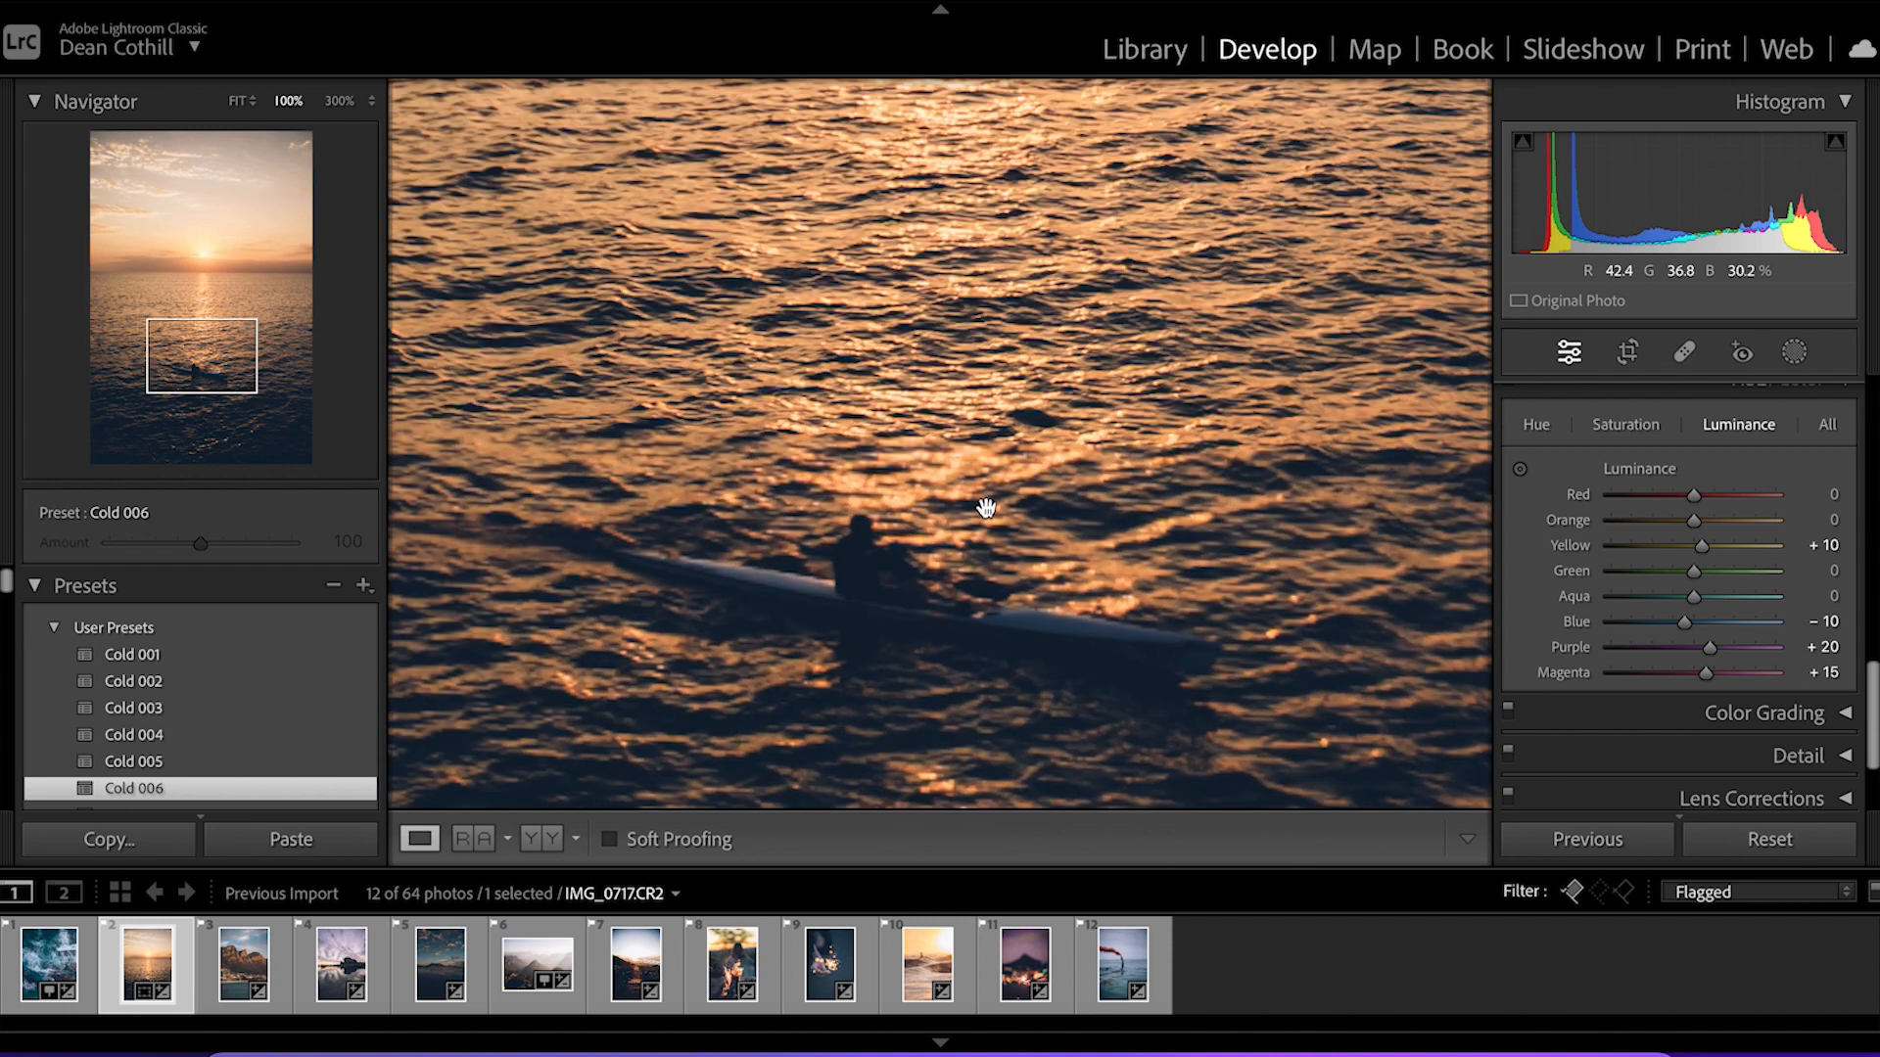
click(1535, 428)
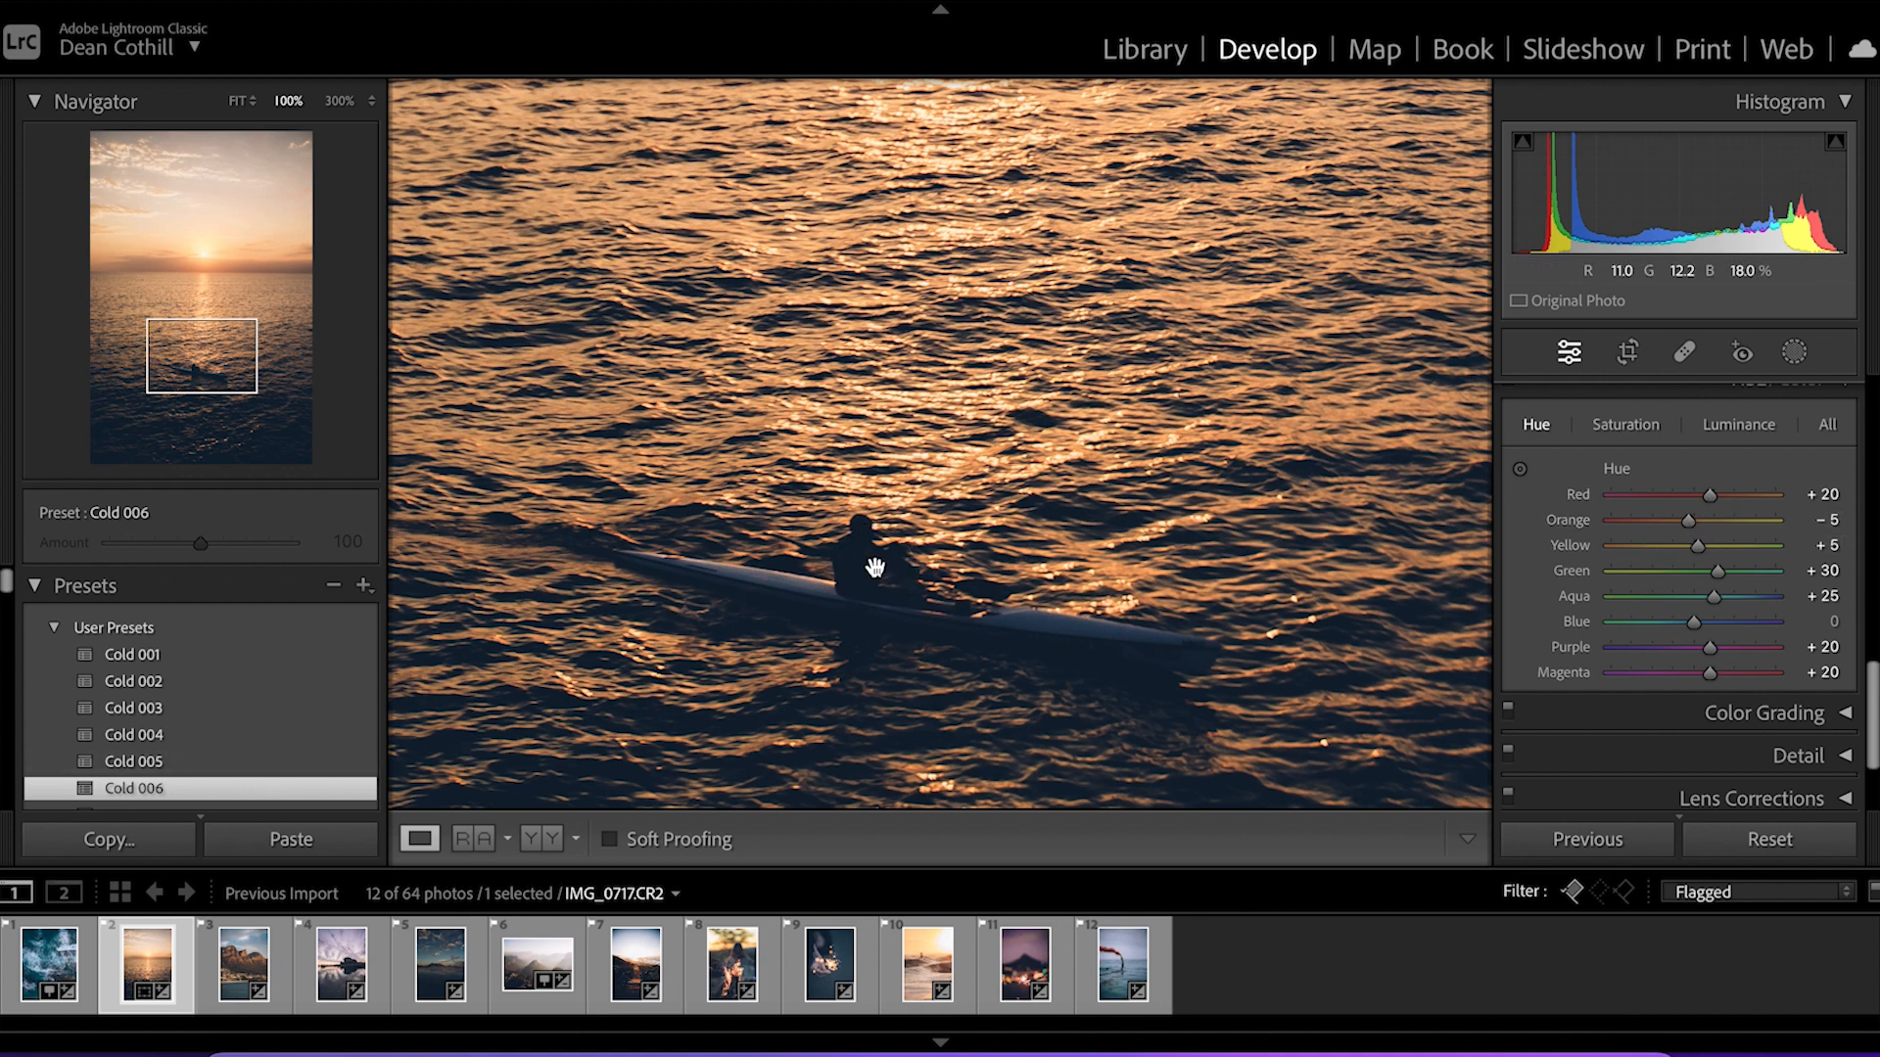
Compare the sunset photo before and after the preset side by side, examining the sunlit water up close
click(550, 844)
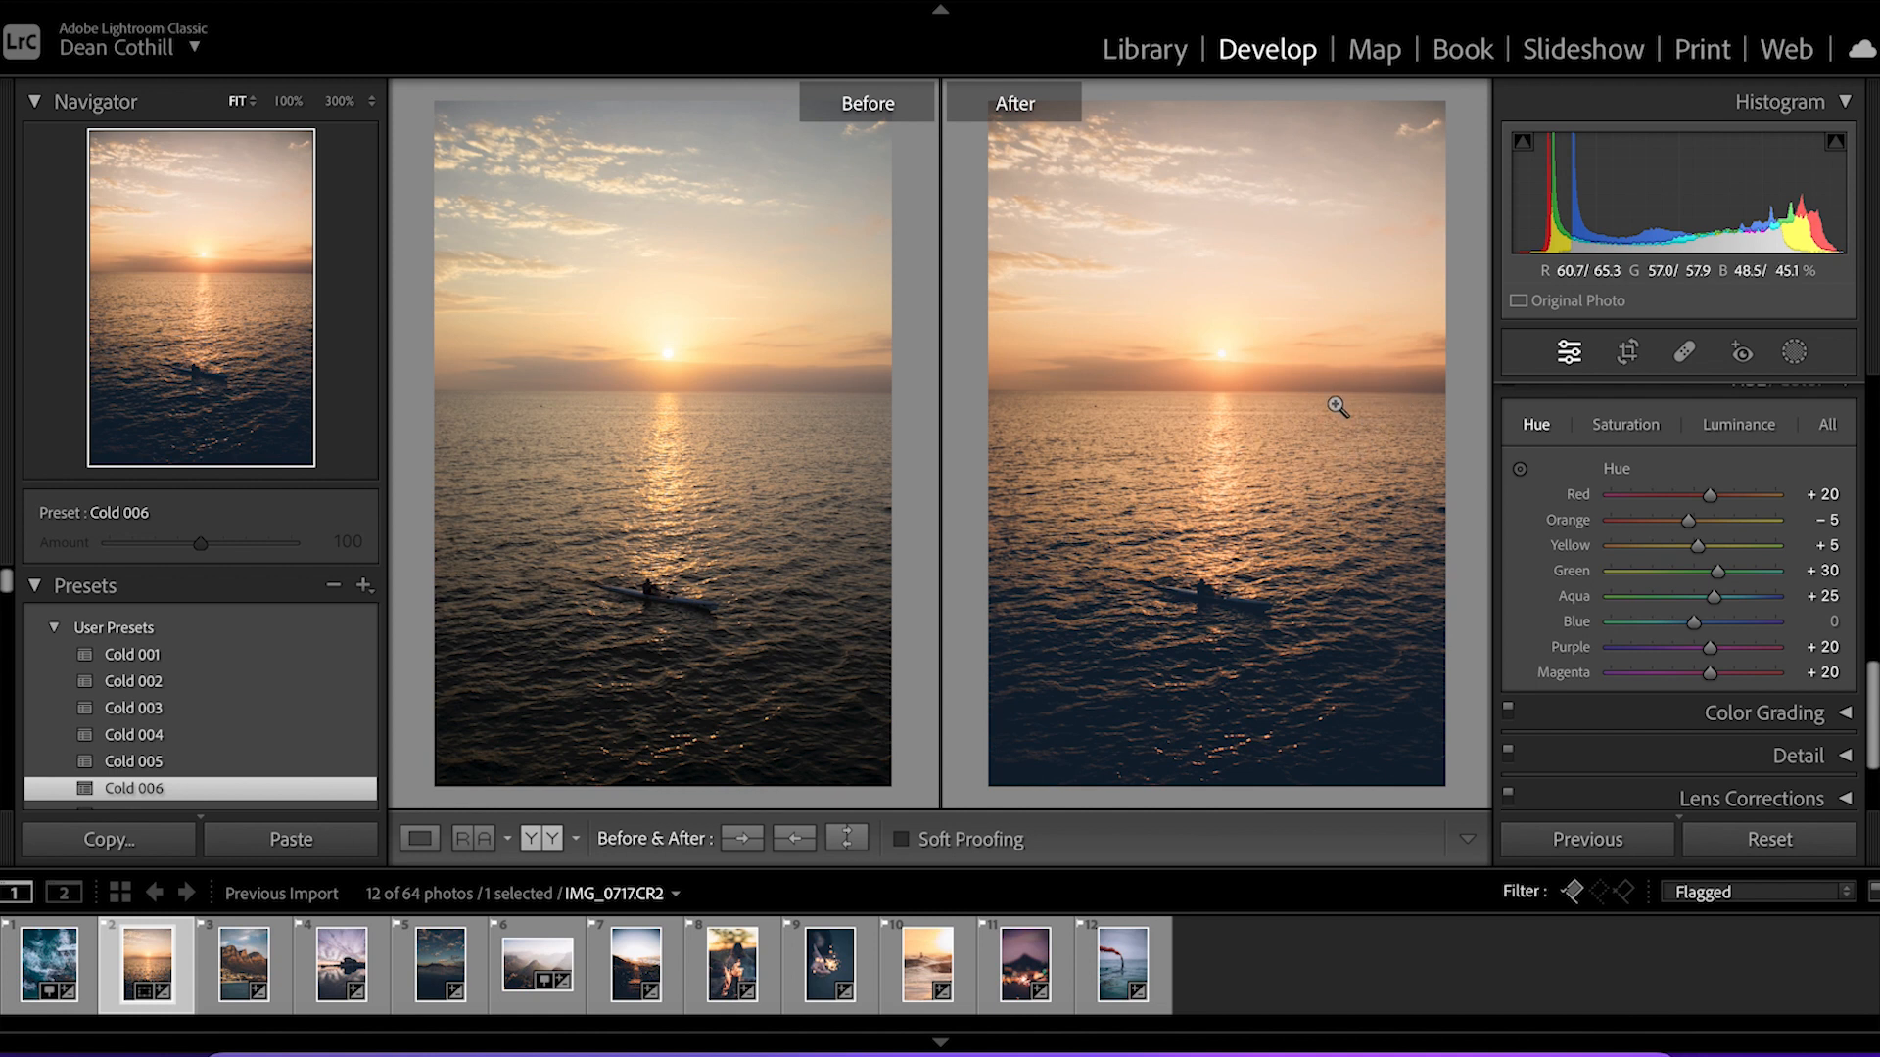
click(751, 464)
drag(656, 454, 591, 436)
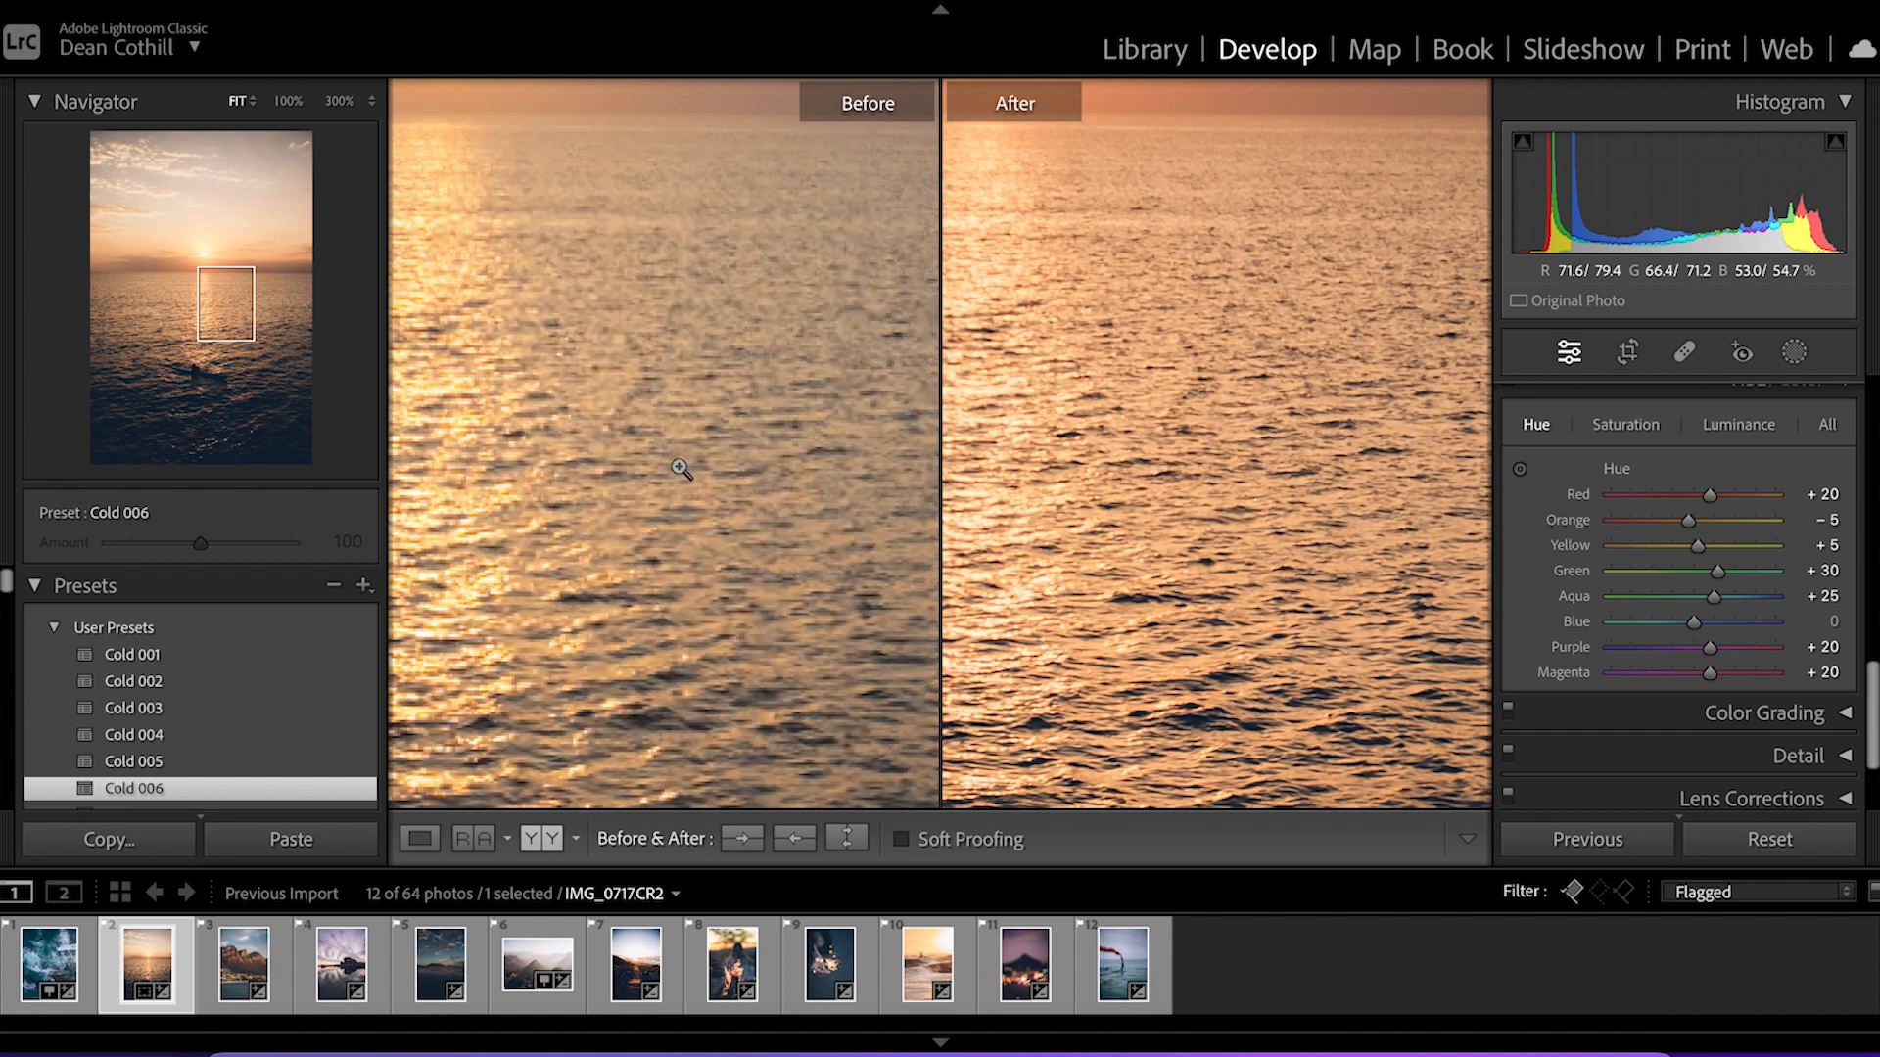
click(679, 467)
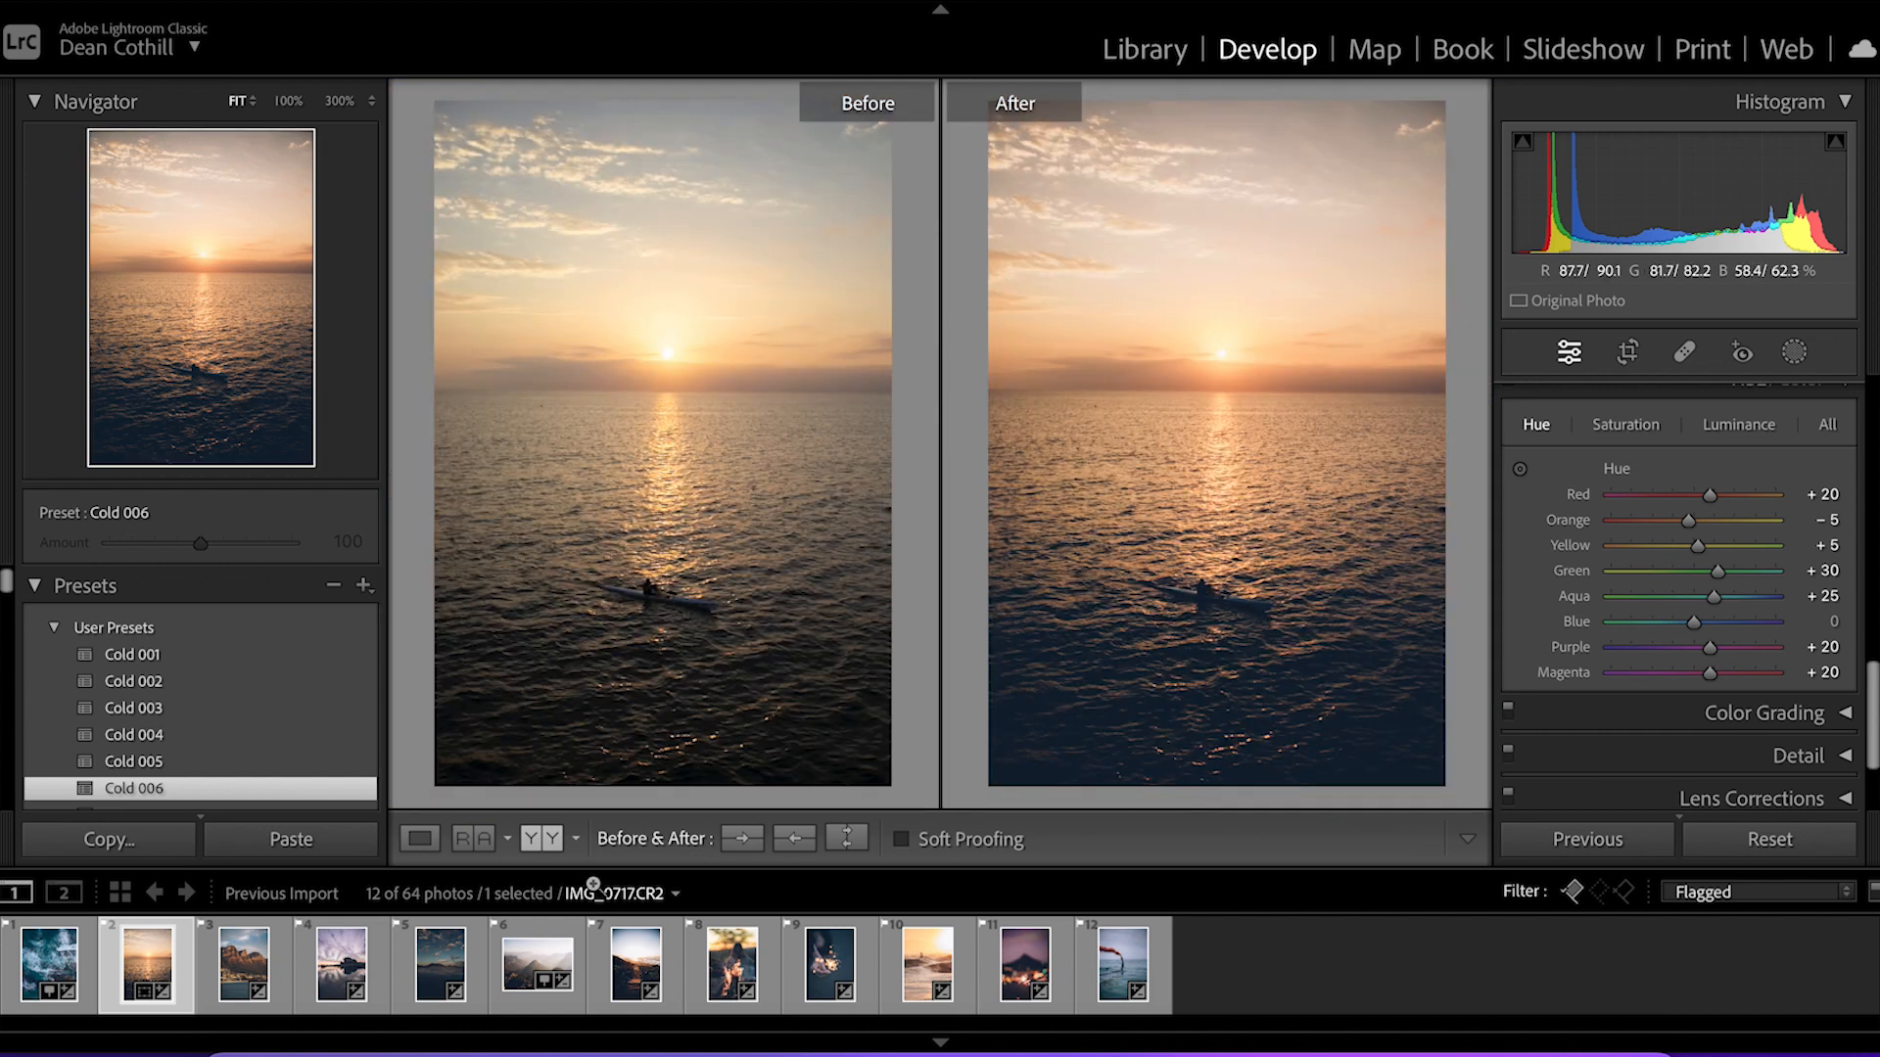
Open IMG_0791.CR2 and compare the boulder and cloudy sky before and after the edit at 100%
click(347, 967)
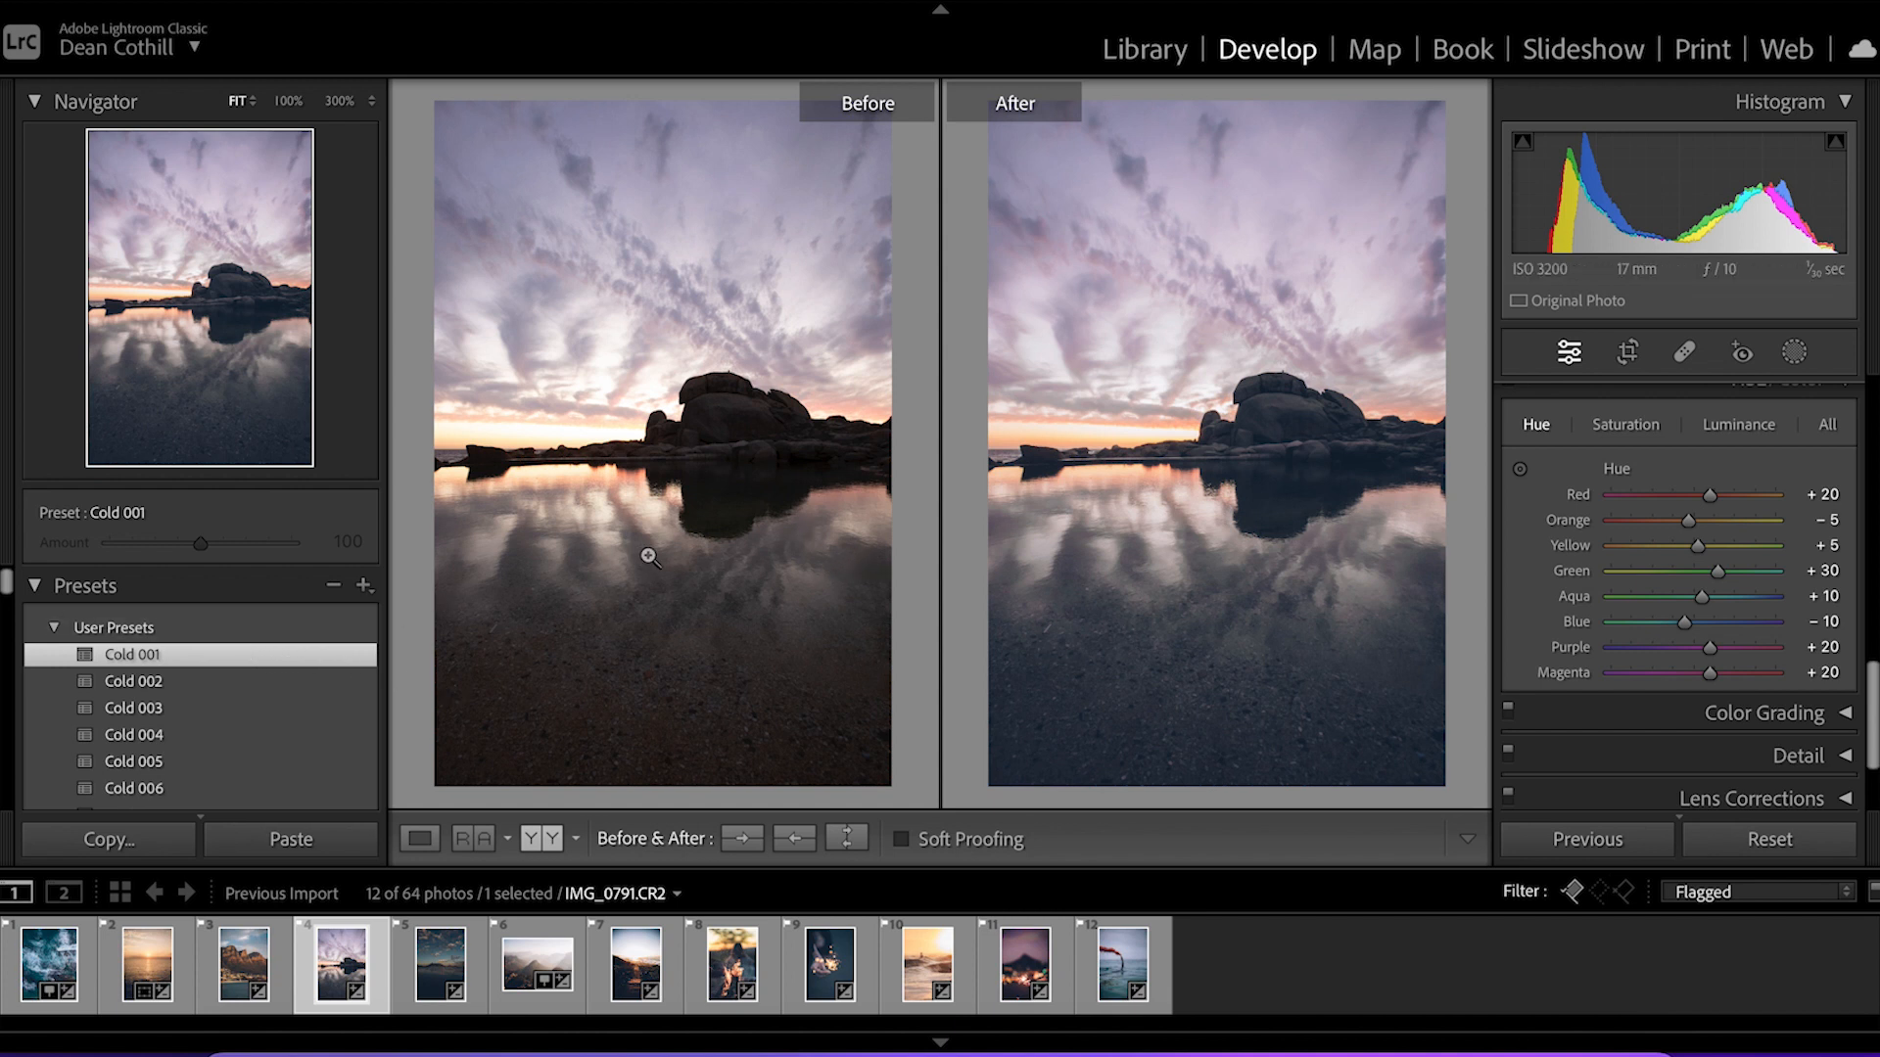
click(1282, 375)
drag(1304, 414, 1136, 532)
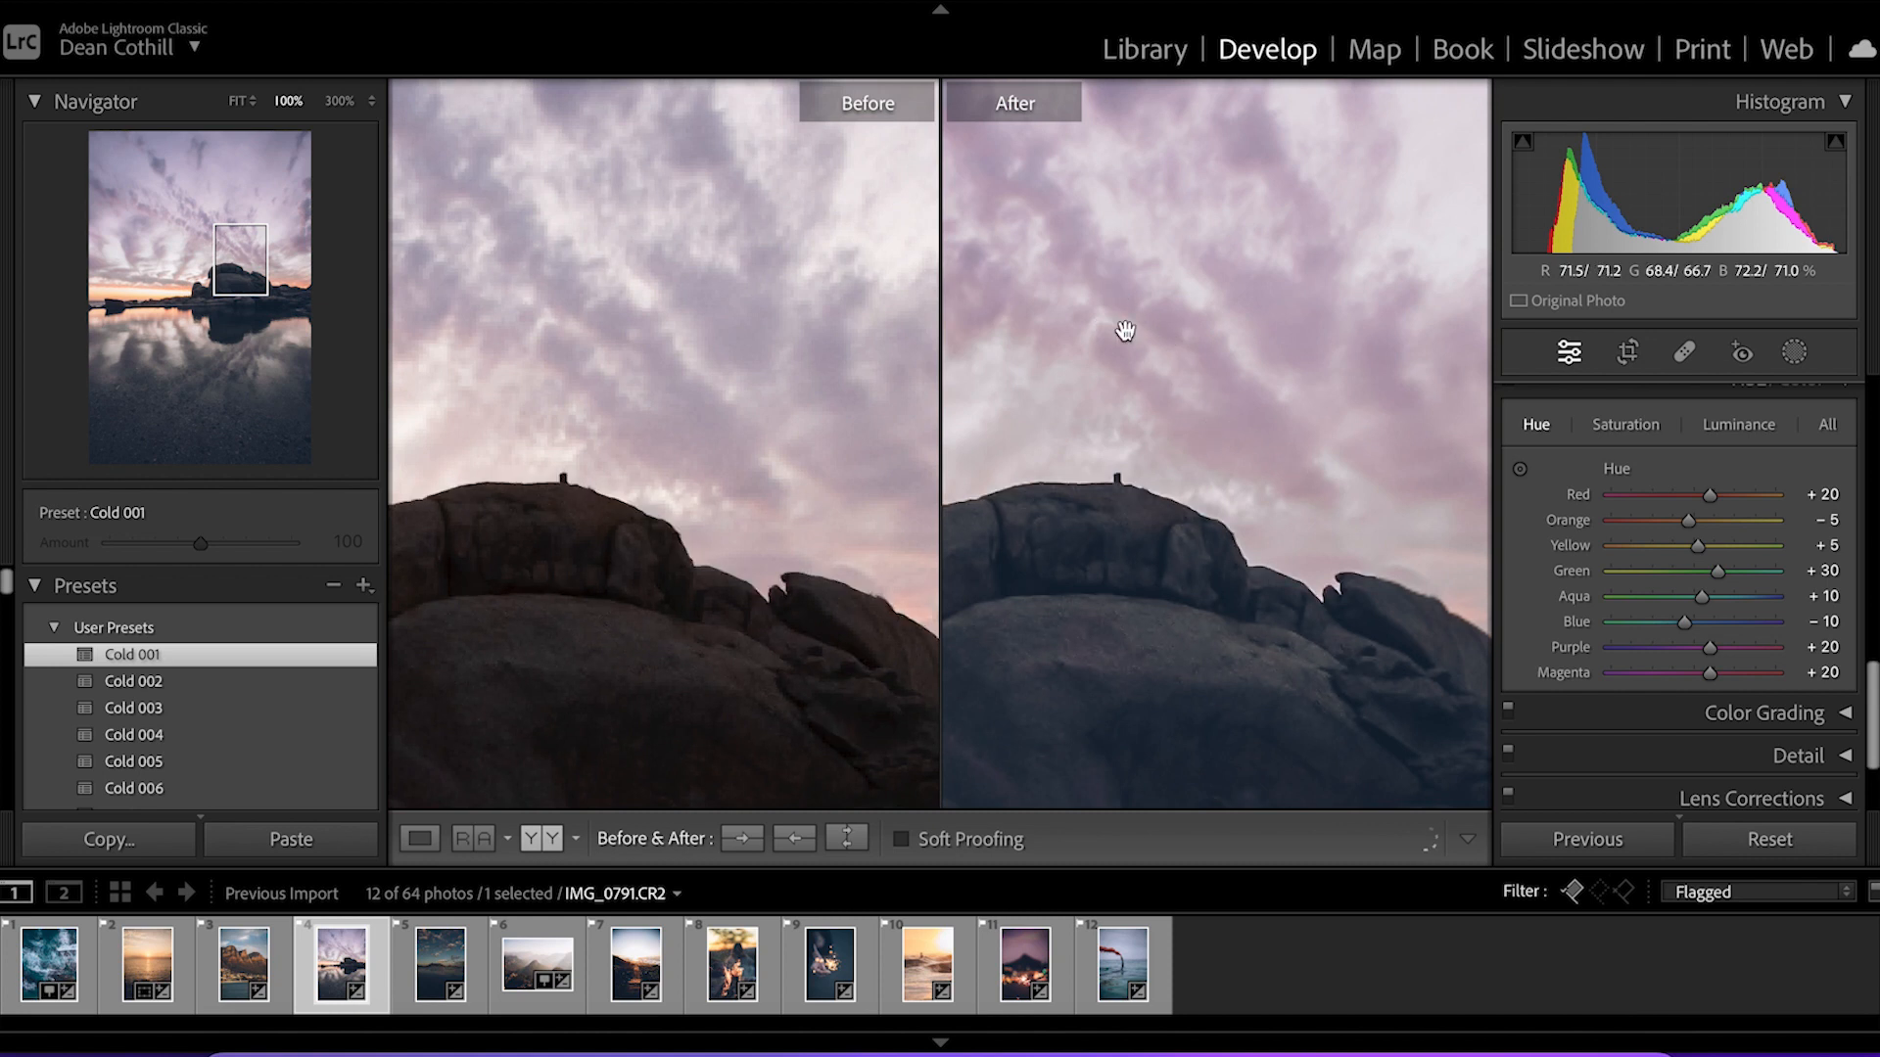
click(1139, 529)
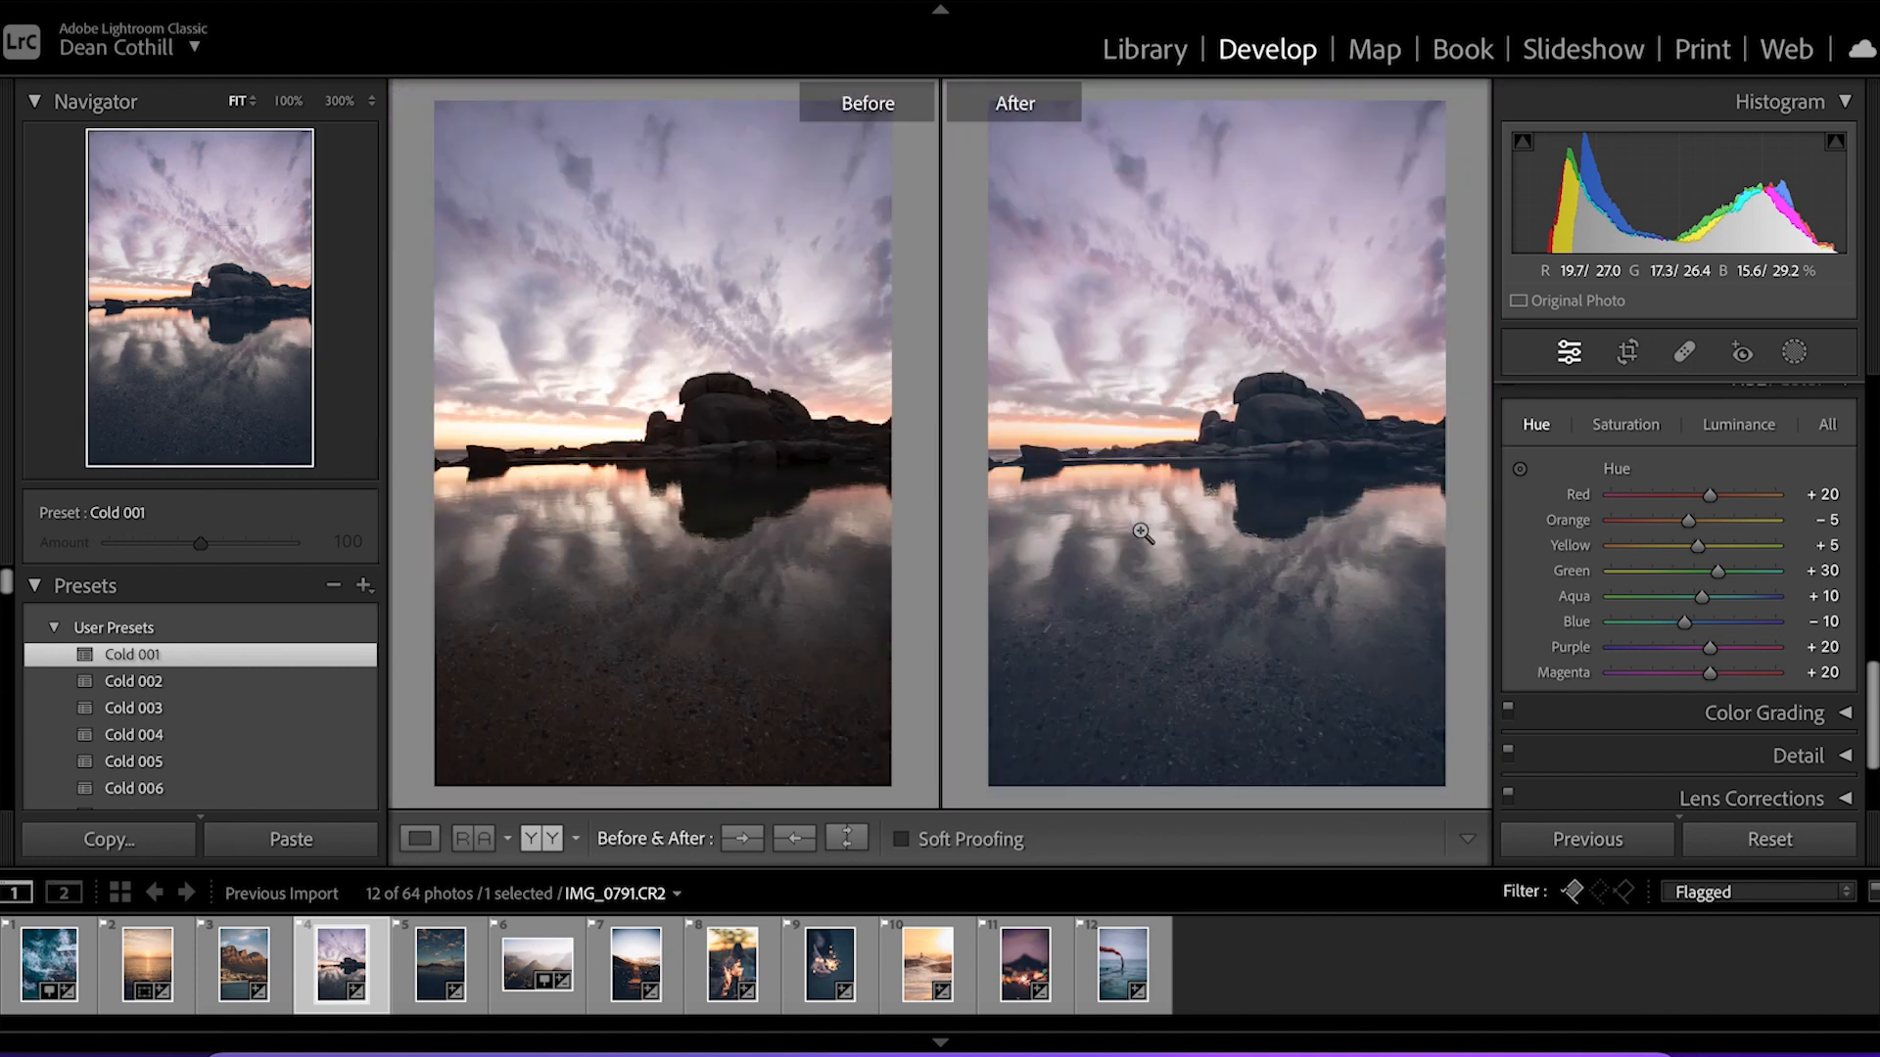
Compare the glowing horizon before and after at 100% and show the photo's HSL saturation values
click(1054, 428)
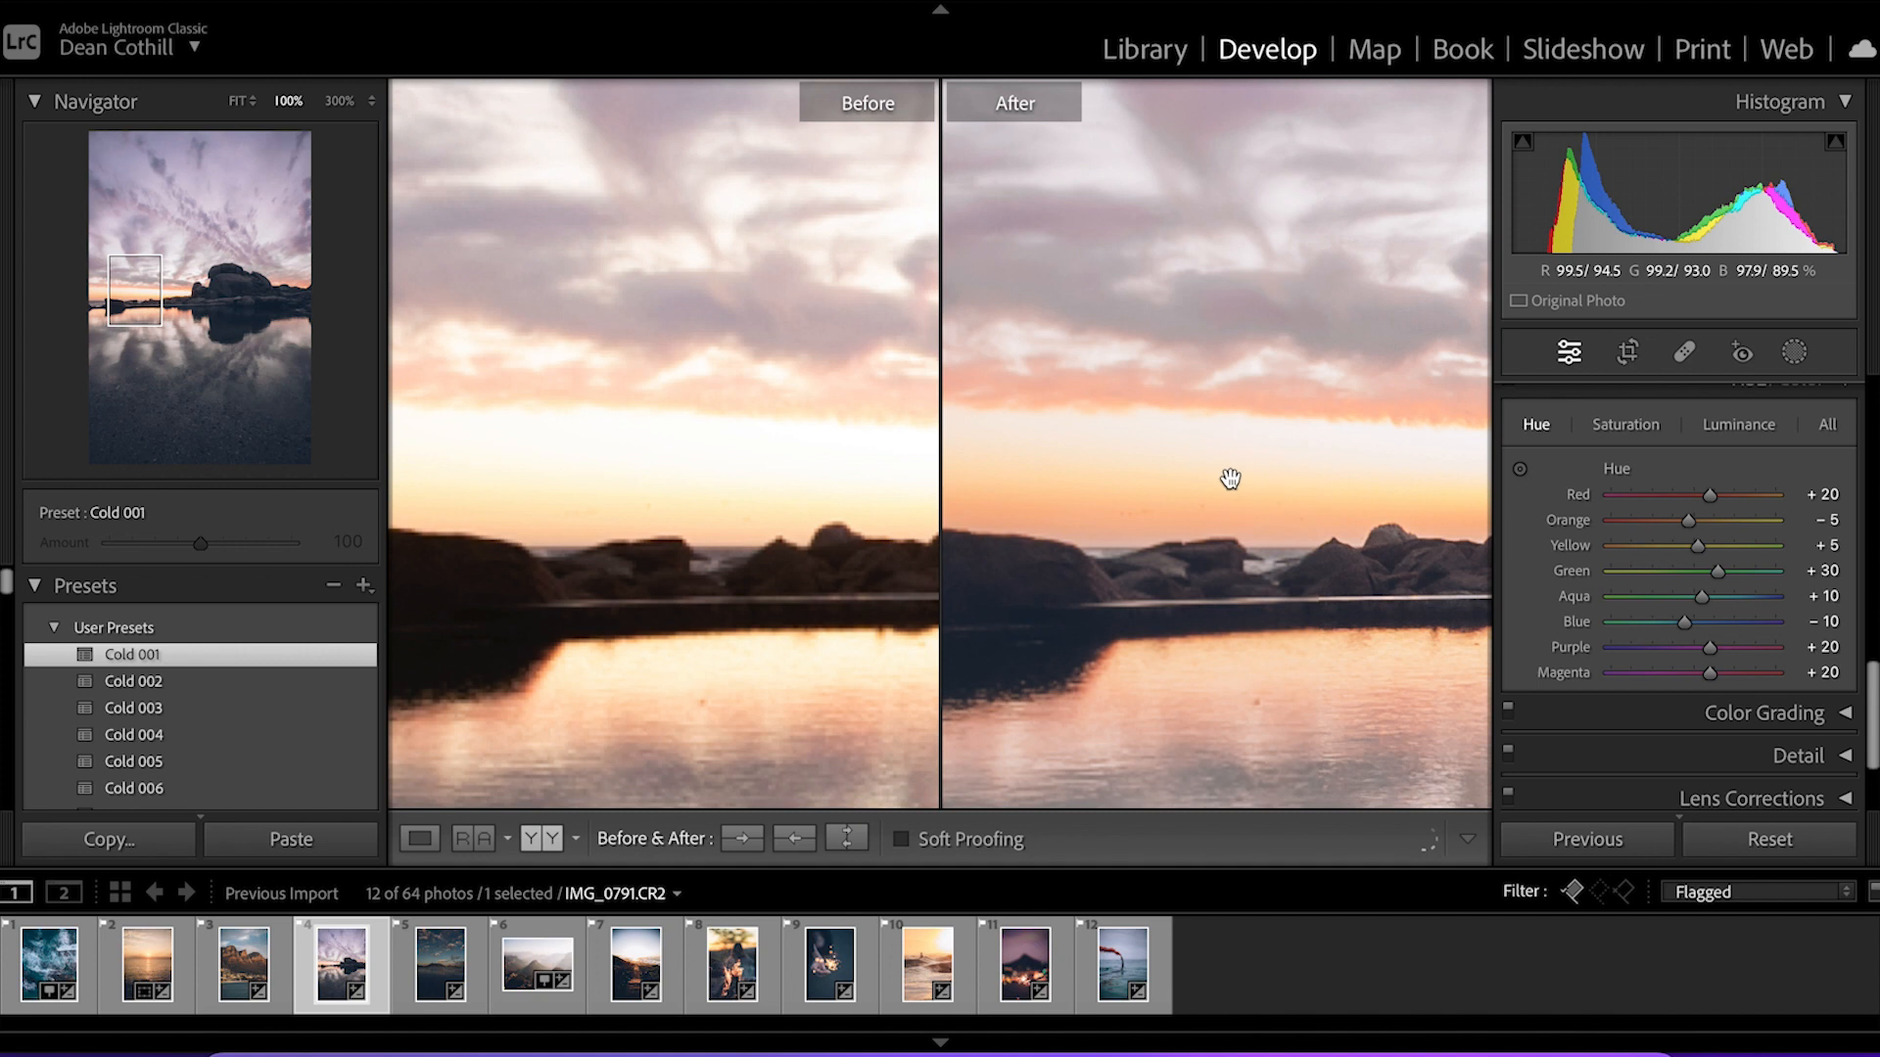
drag(1368, 495, 1254, 486)
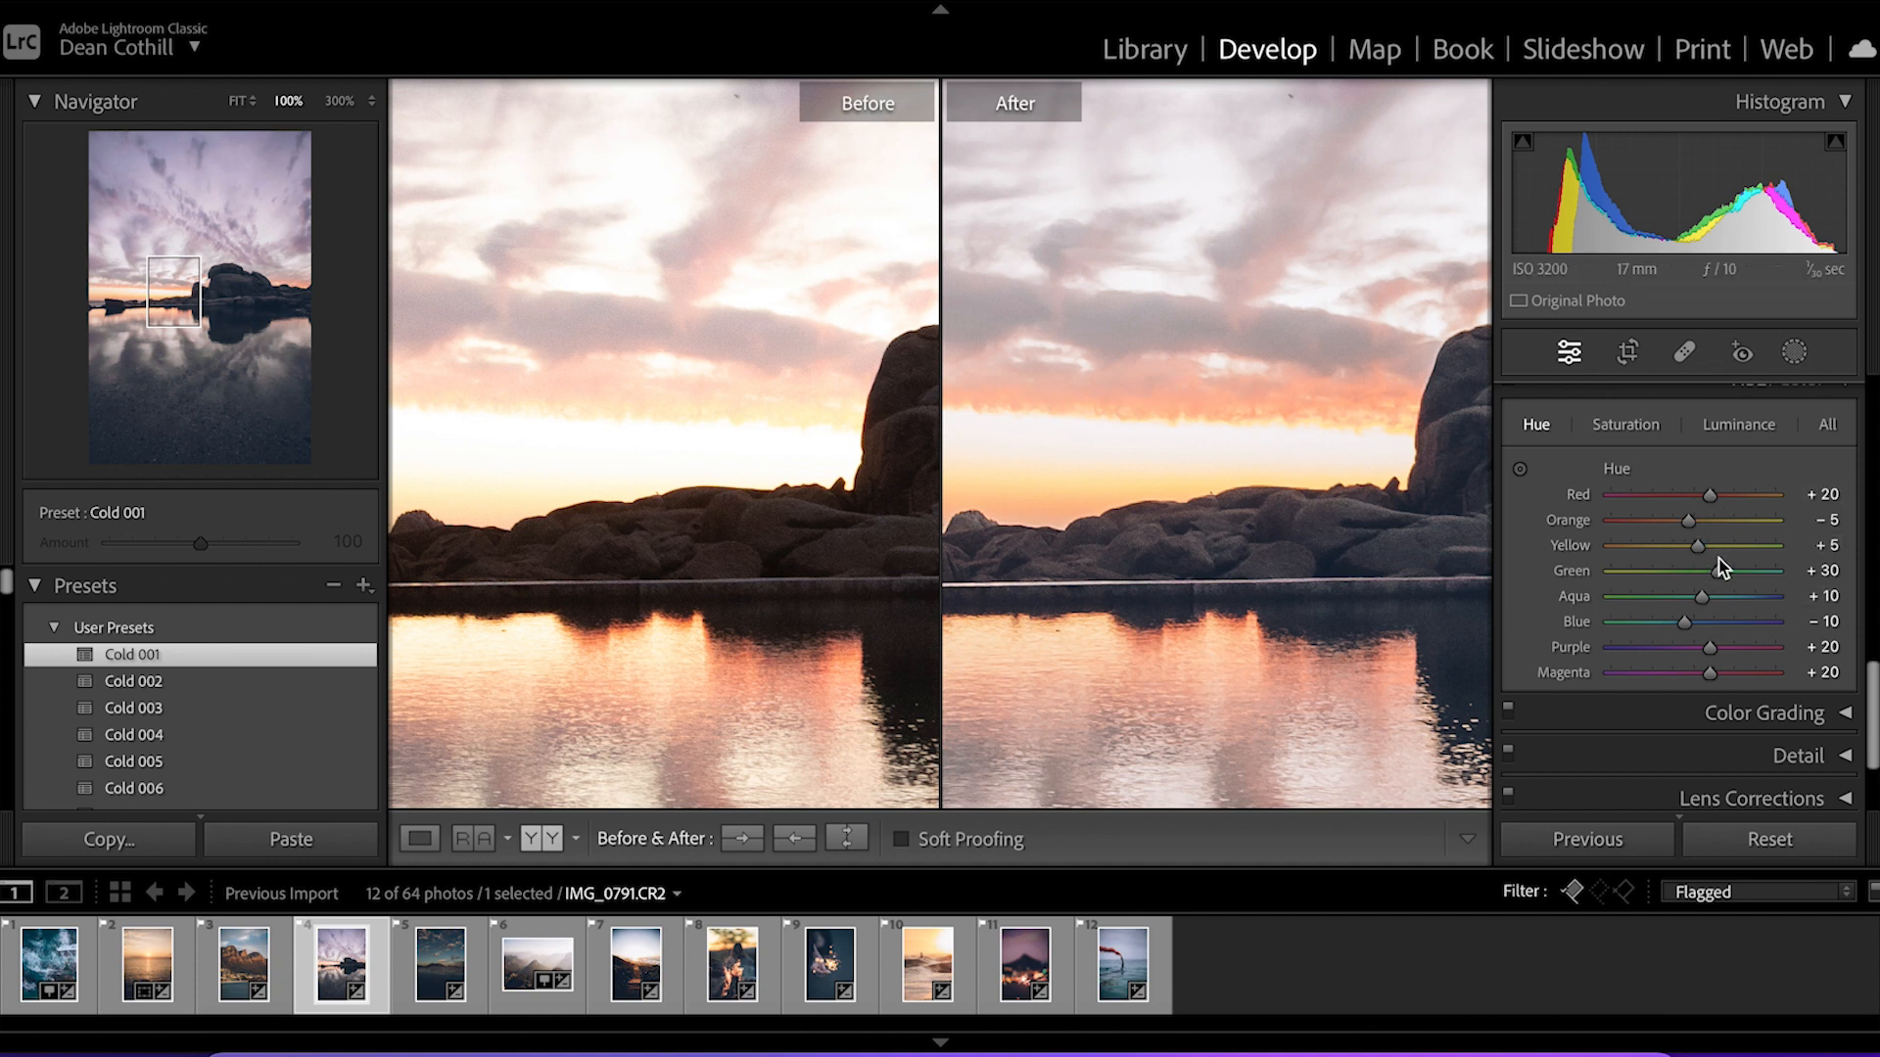
click(1625, 425)
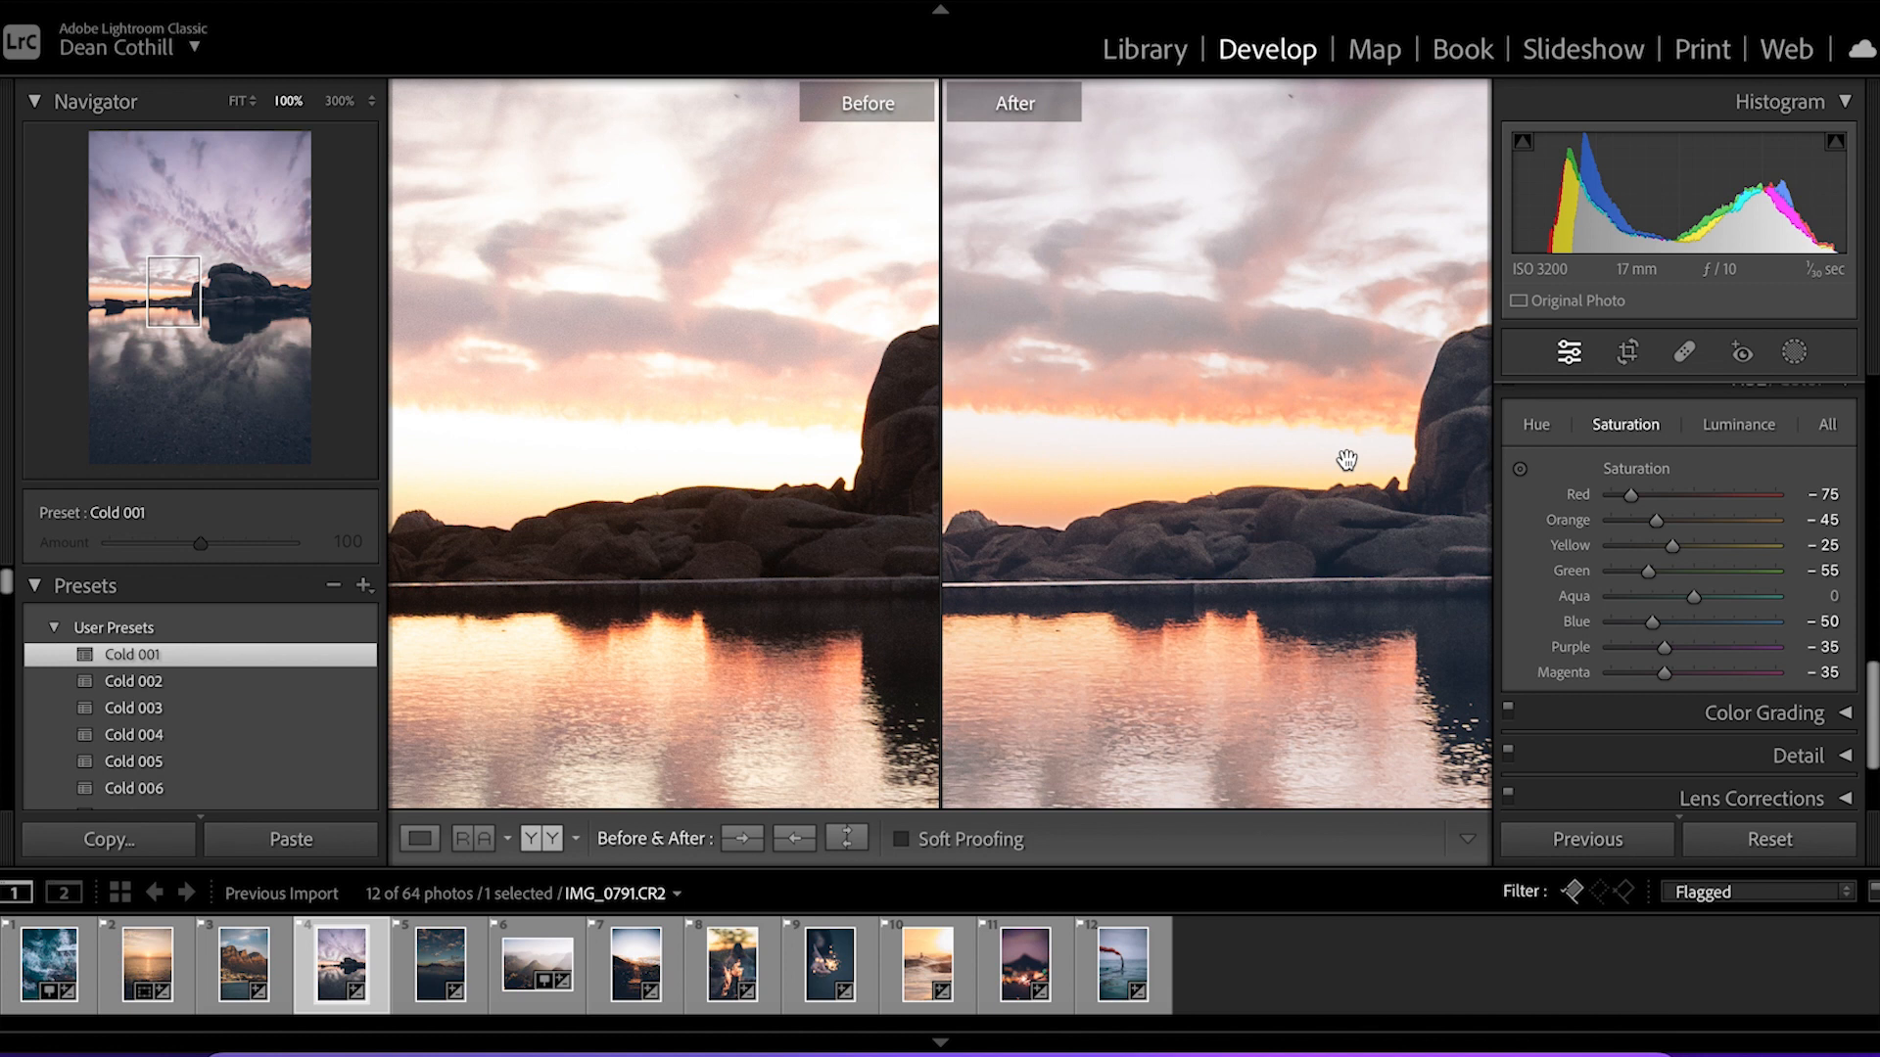
Review the boulder photo's Presence and Tone values with the whole before and after images fitted in view
scroll(1719, 550, up, 1)
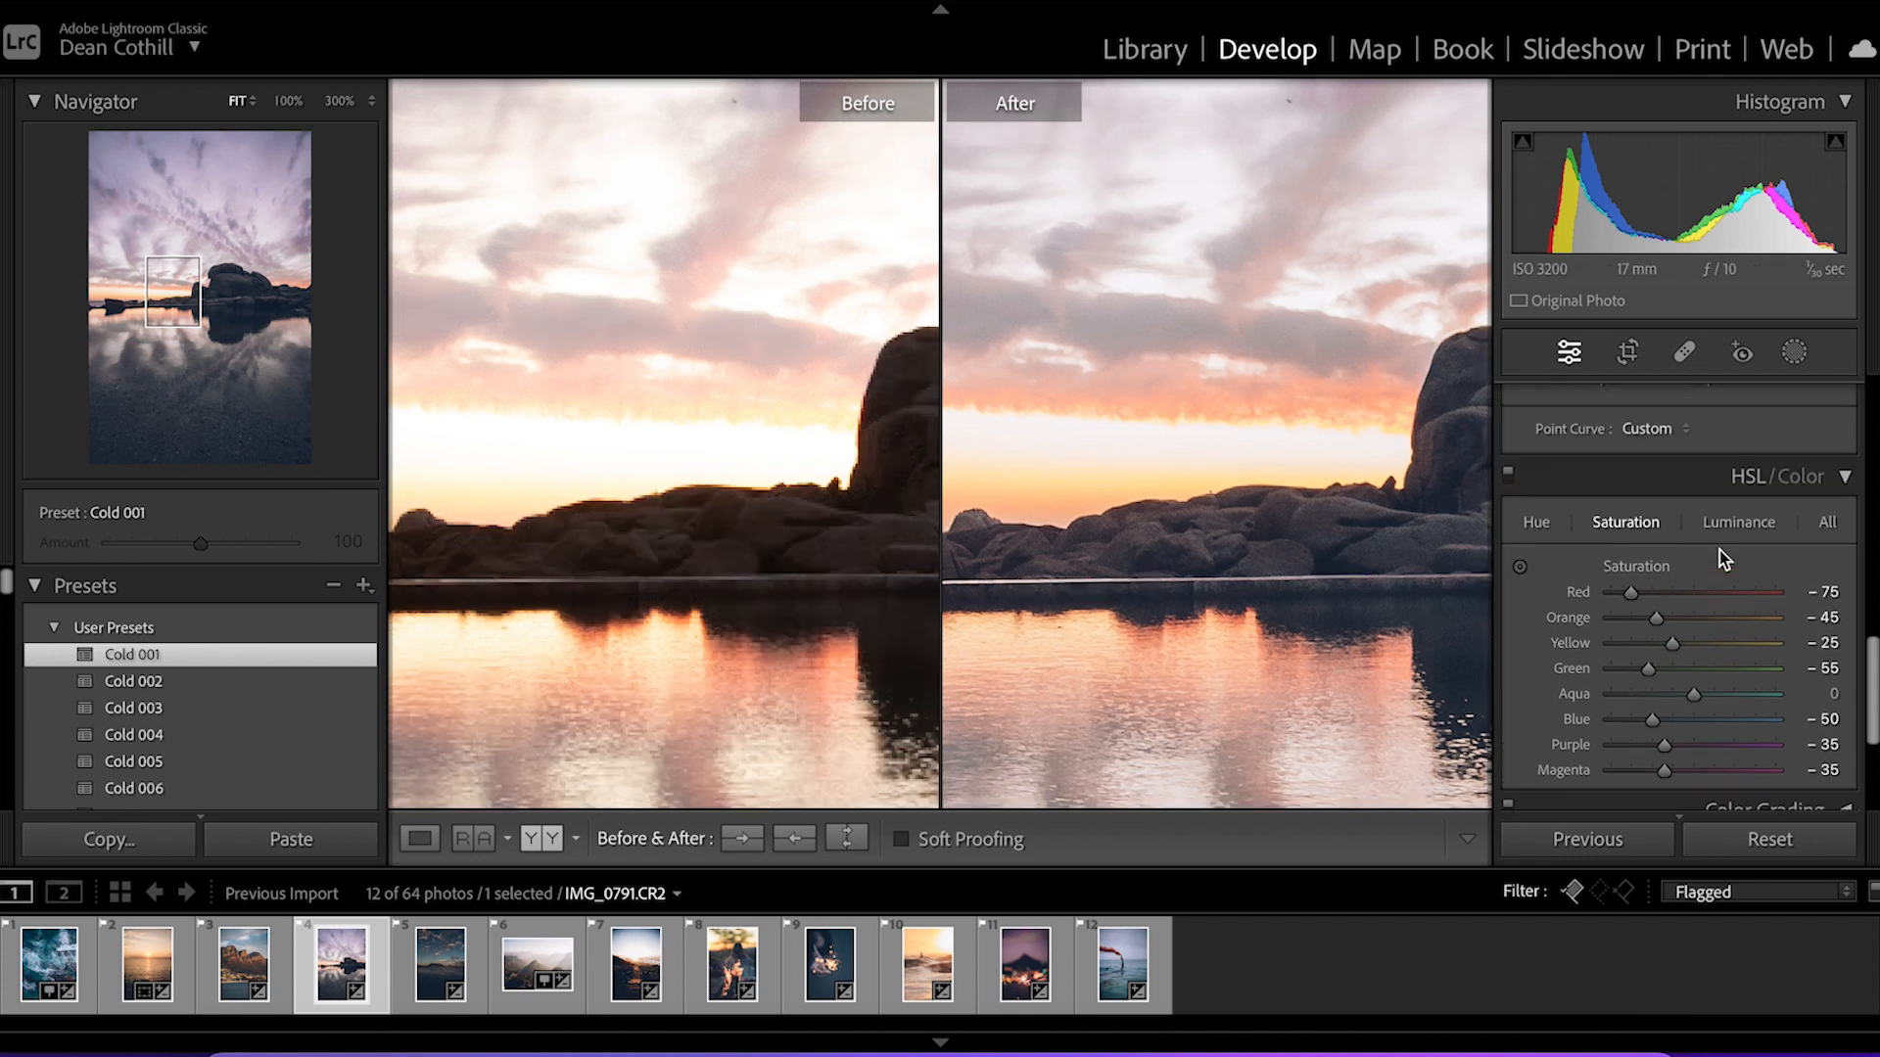
scroll(1719, 550, up, 6)
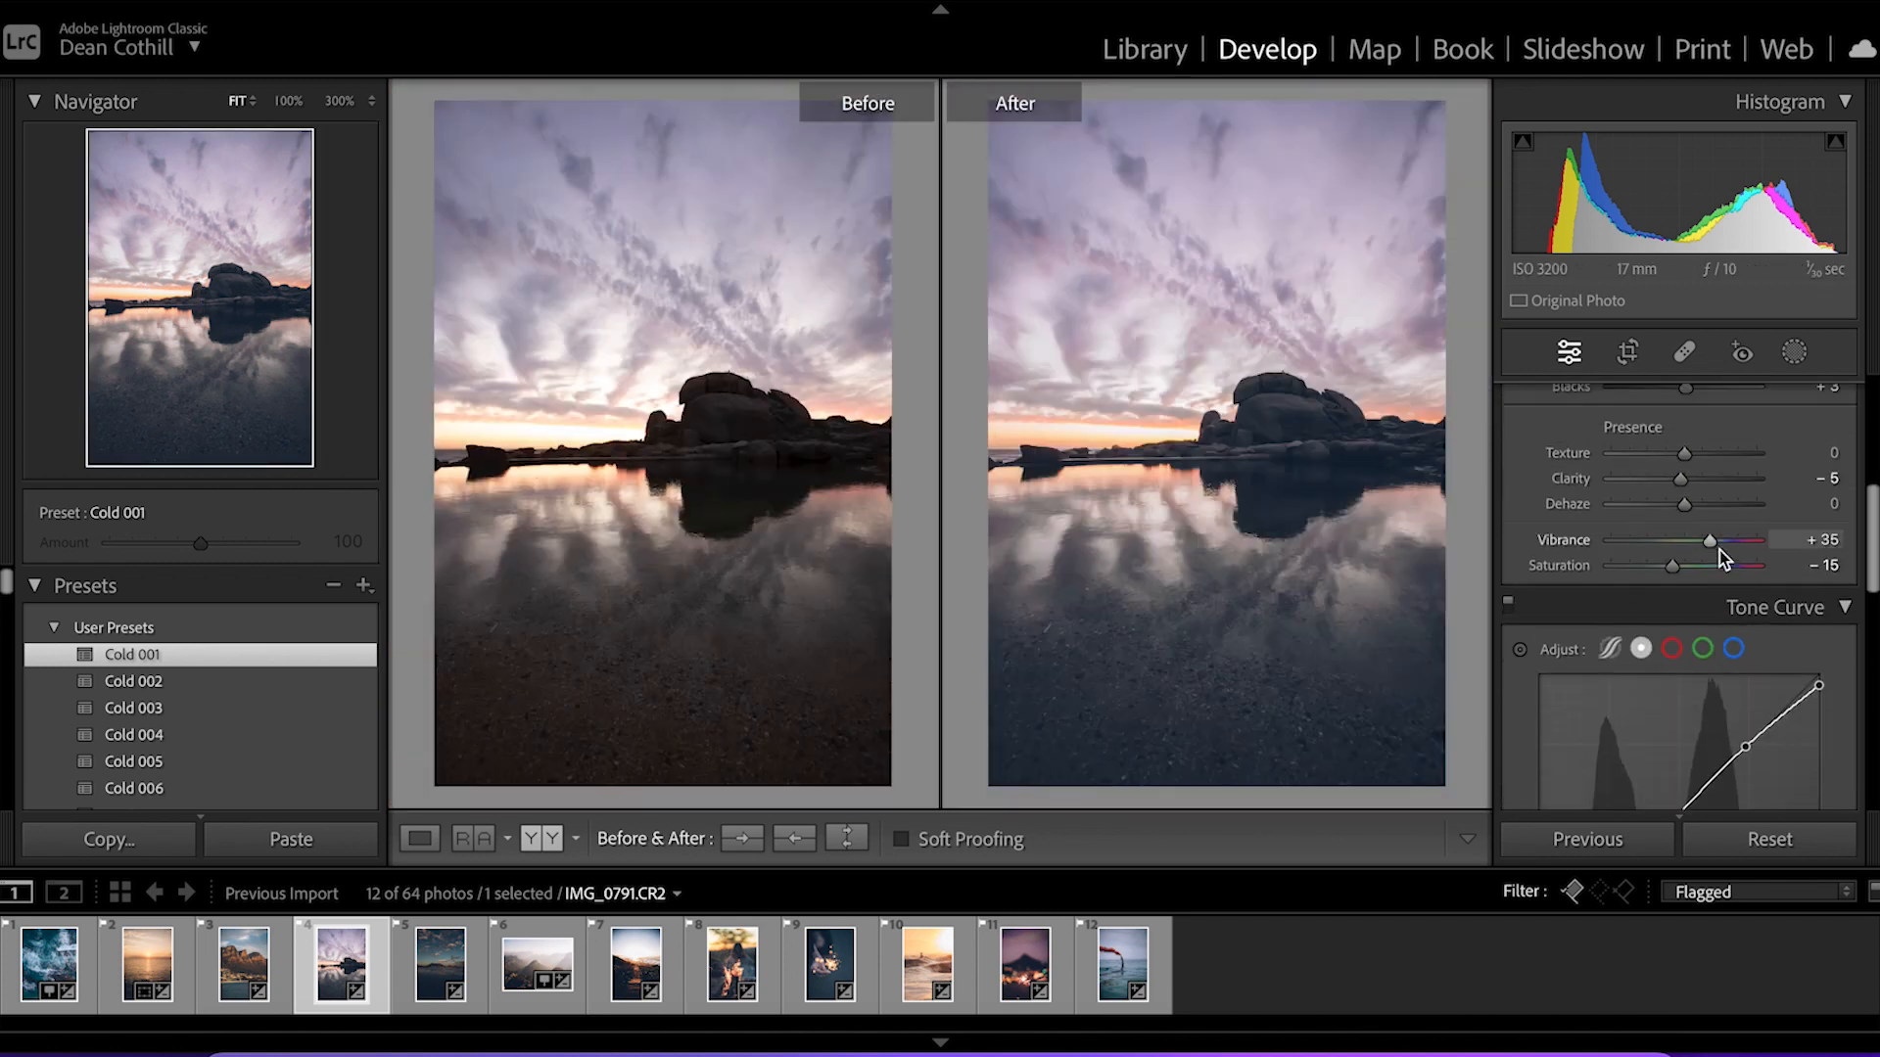
scroll(1719, 550, up, 2)
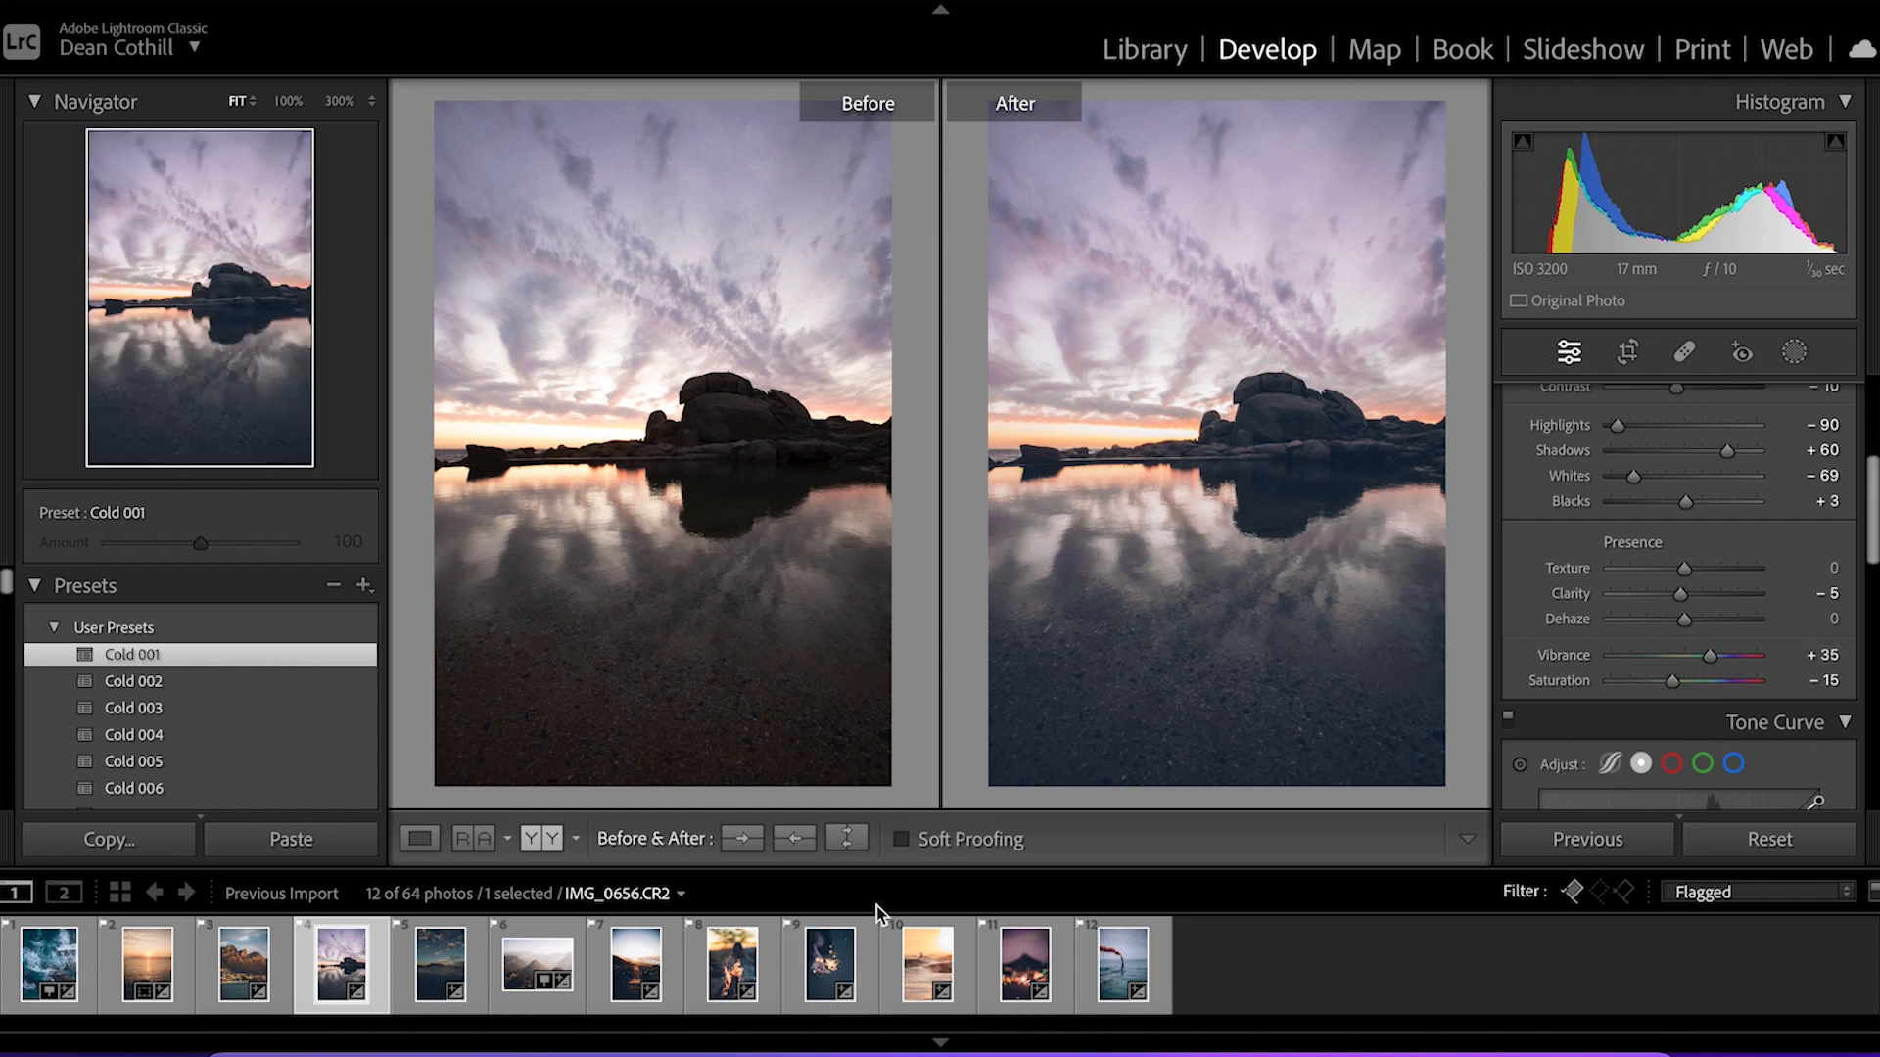
Open IMG_0656.CR2 and compare the sparks and the hand before and after the edit at 100%
click(822, 977)
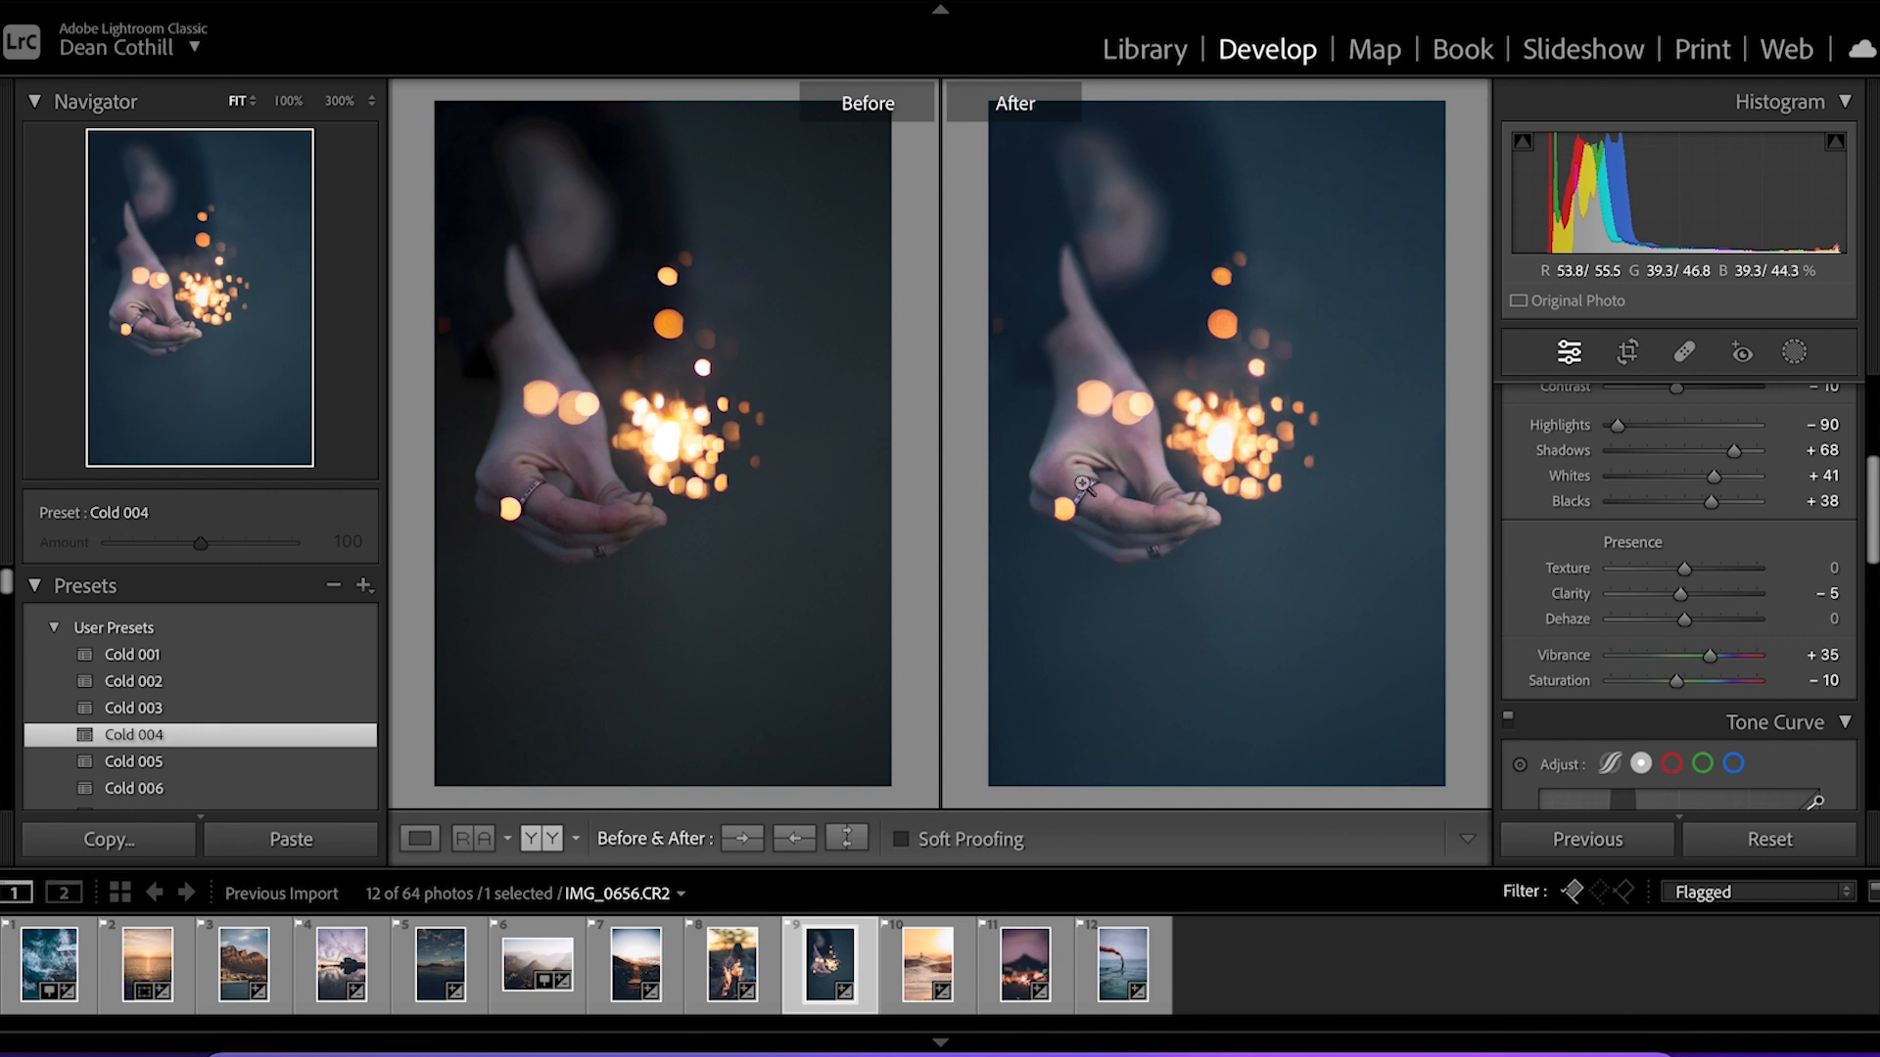
click(1216, 462)
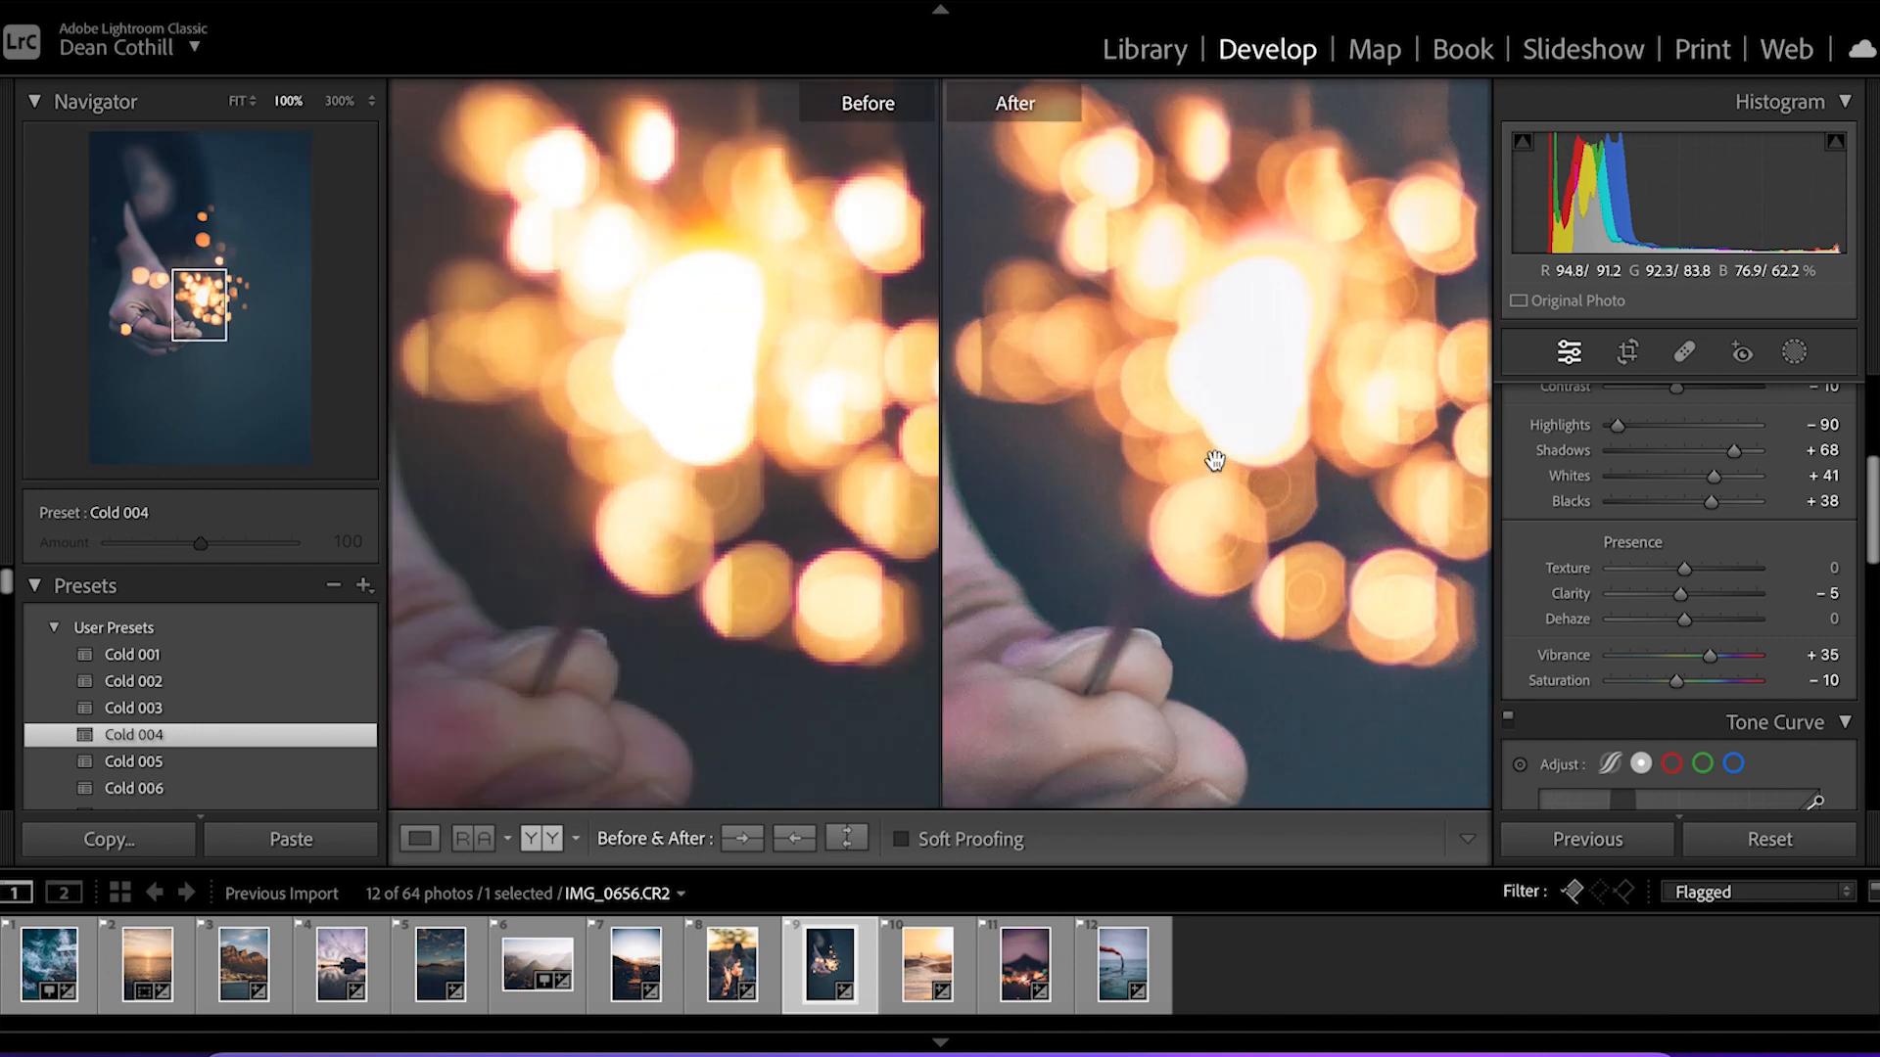
drag(1175, 578, 1276, 424)
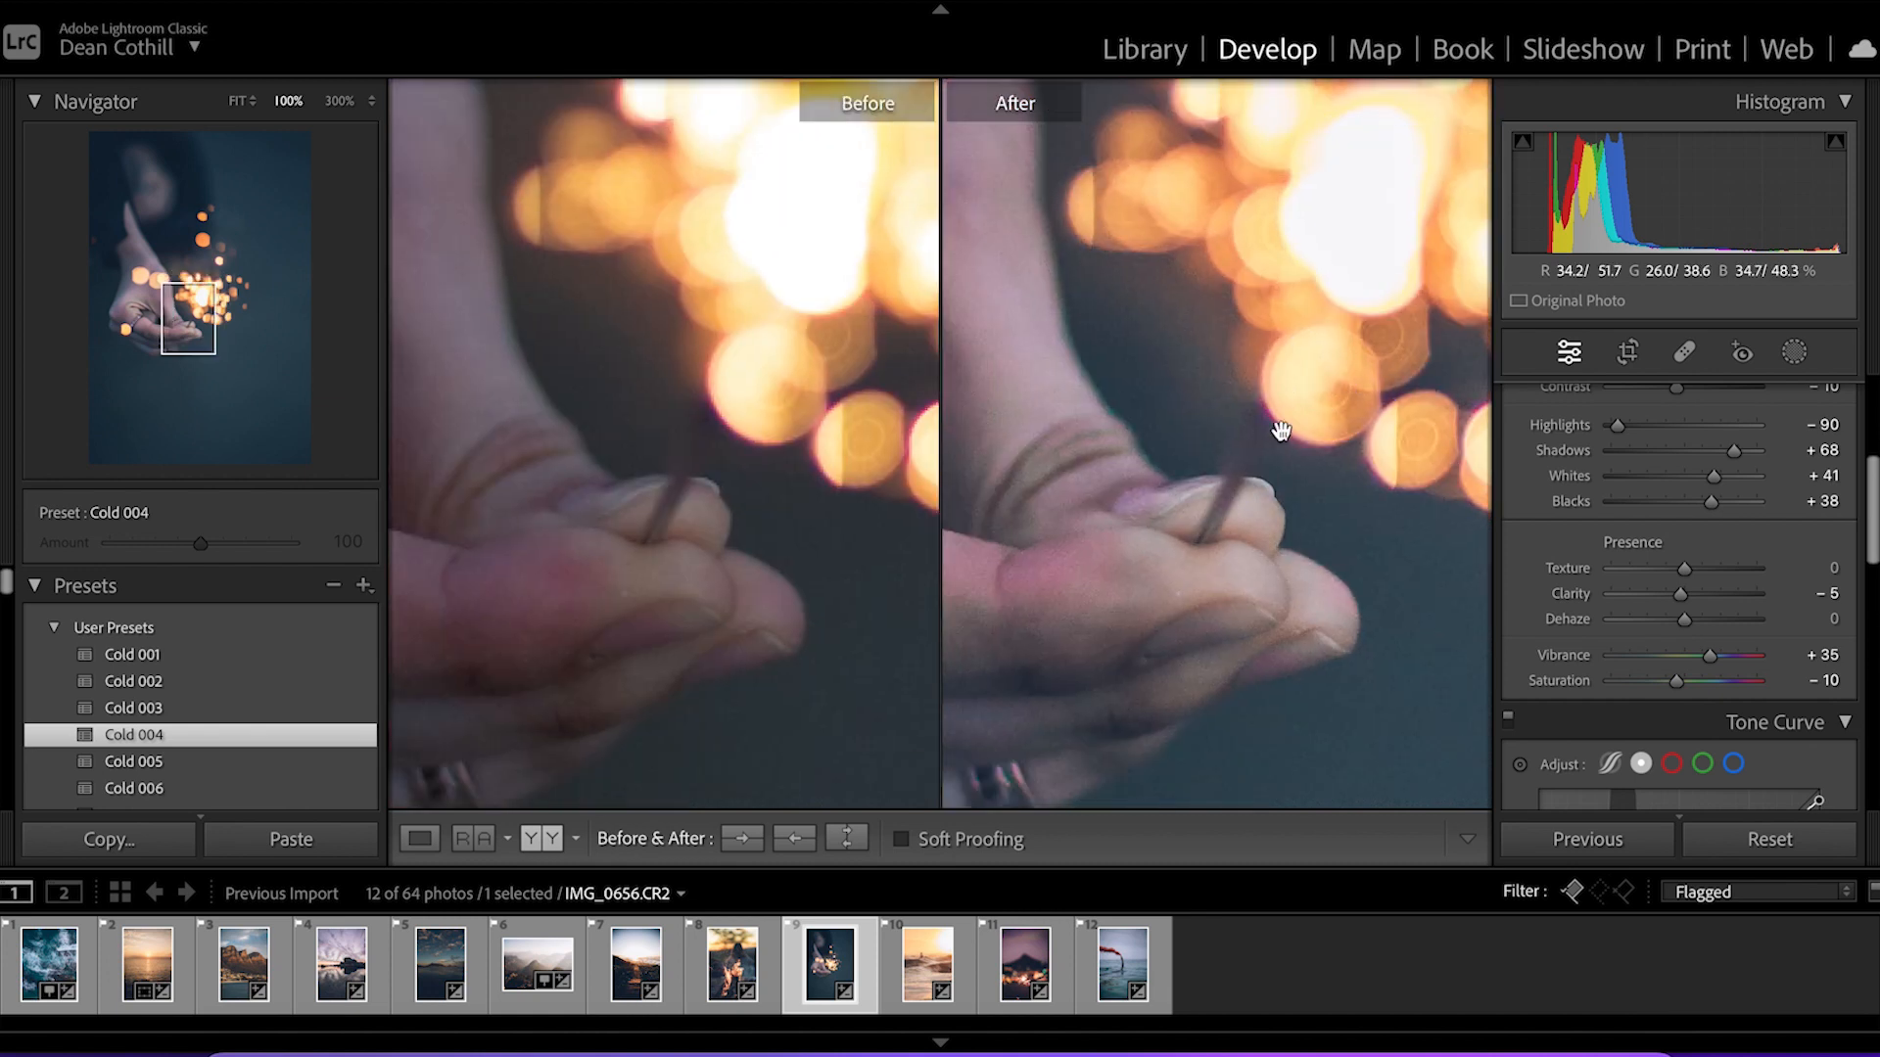
click(1326, 325)
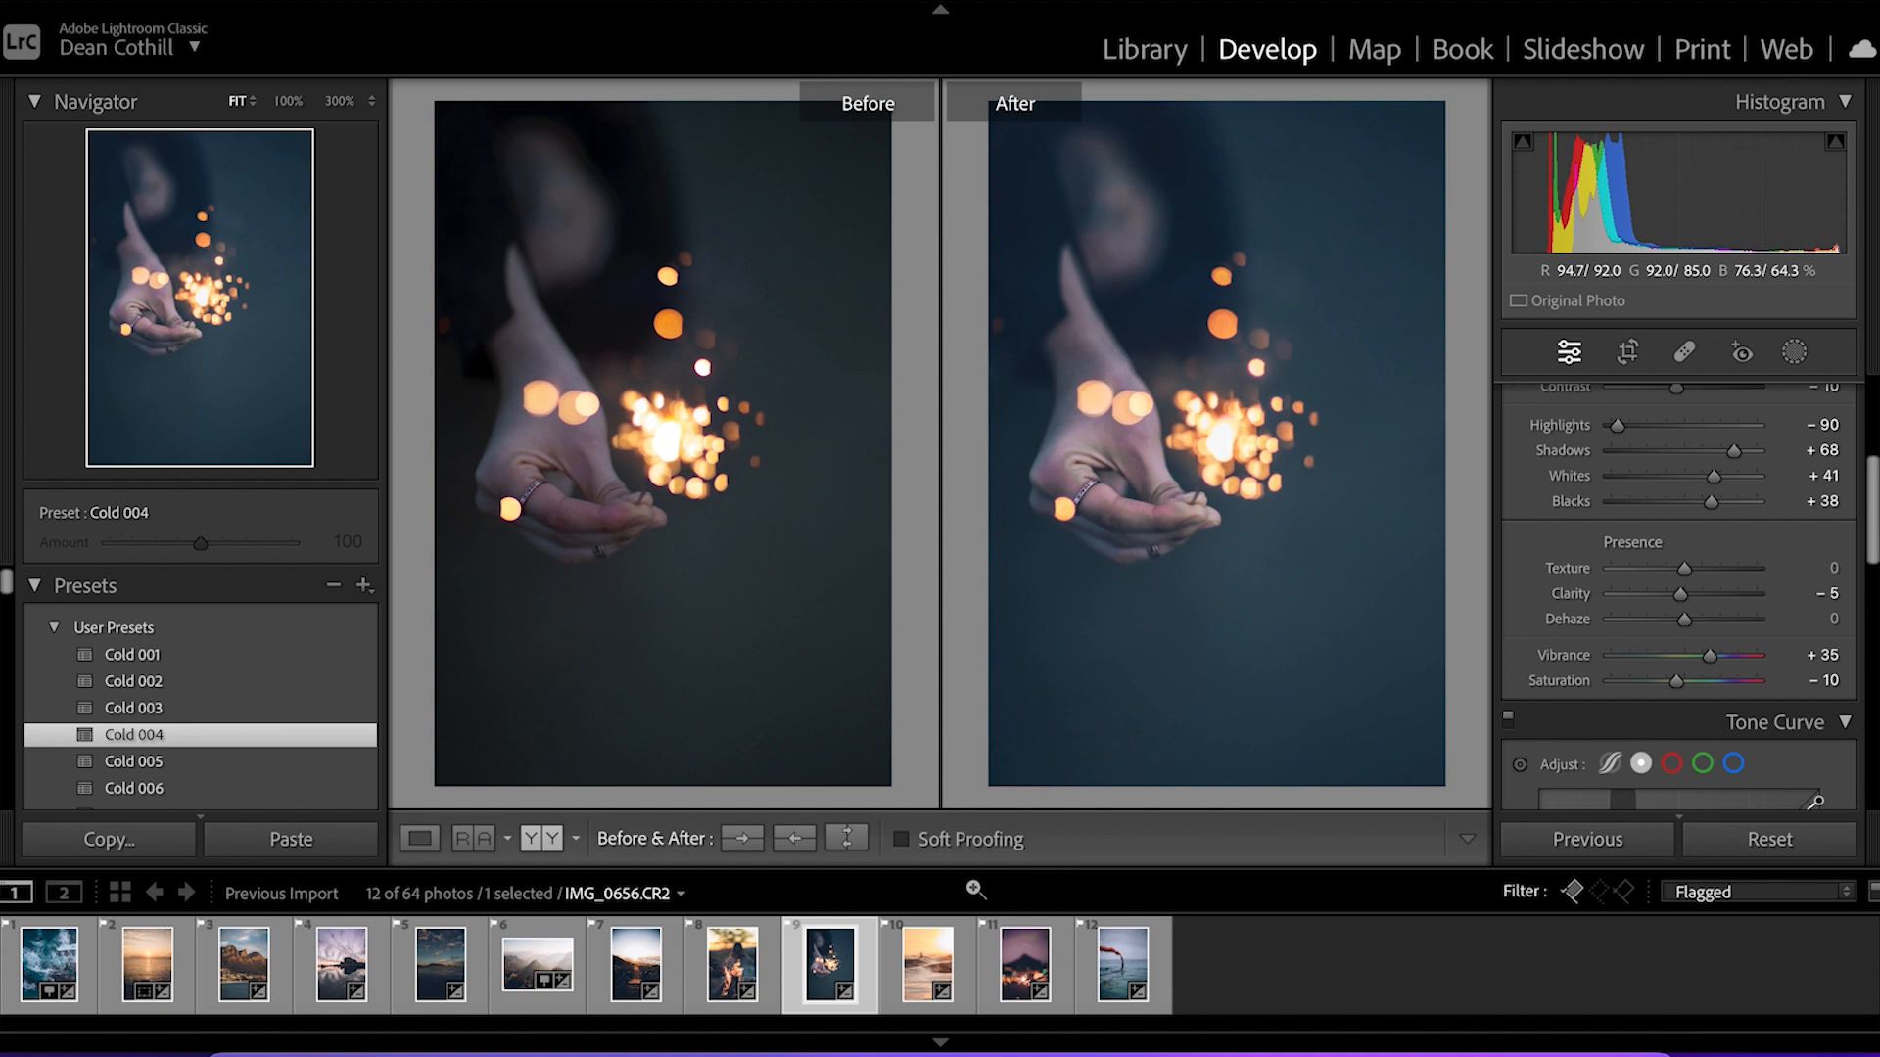
Open IMG_8915.CR2, the sparkler in front of the mountain, and show its HSL hue and luminance values
click(1025, 969)
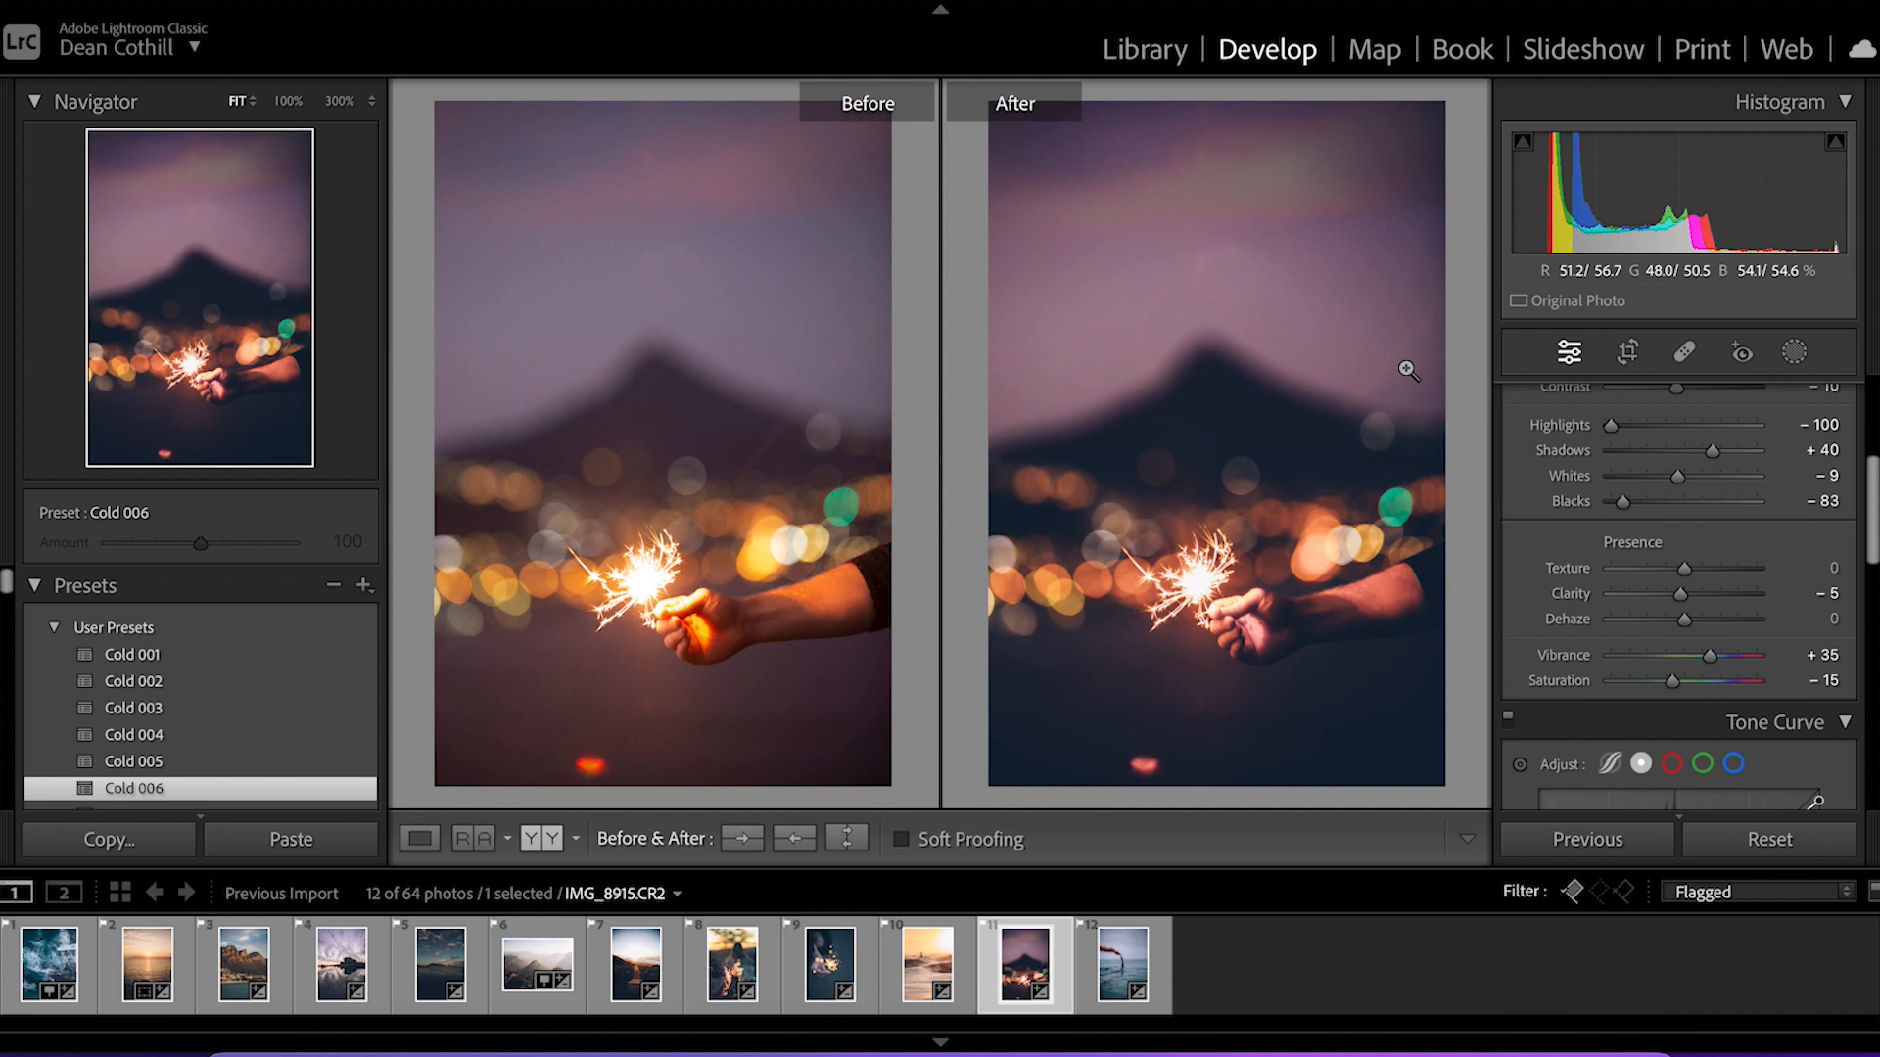
scroll(1596, 524, down, 10)
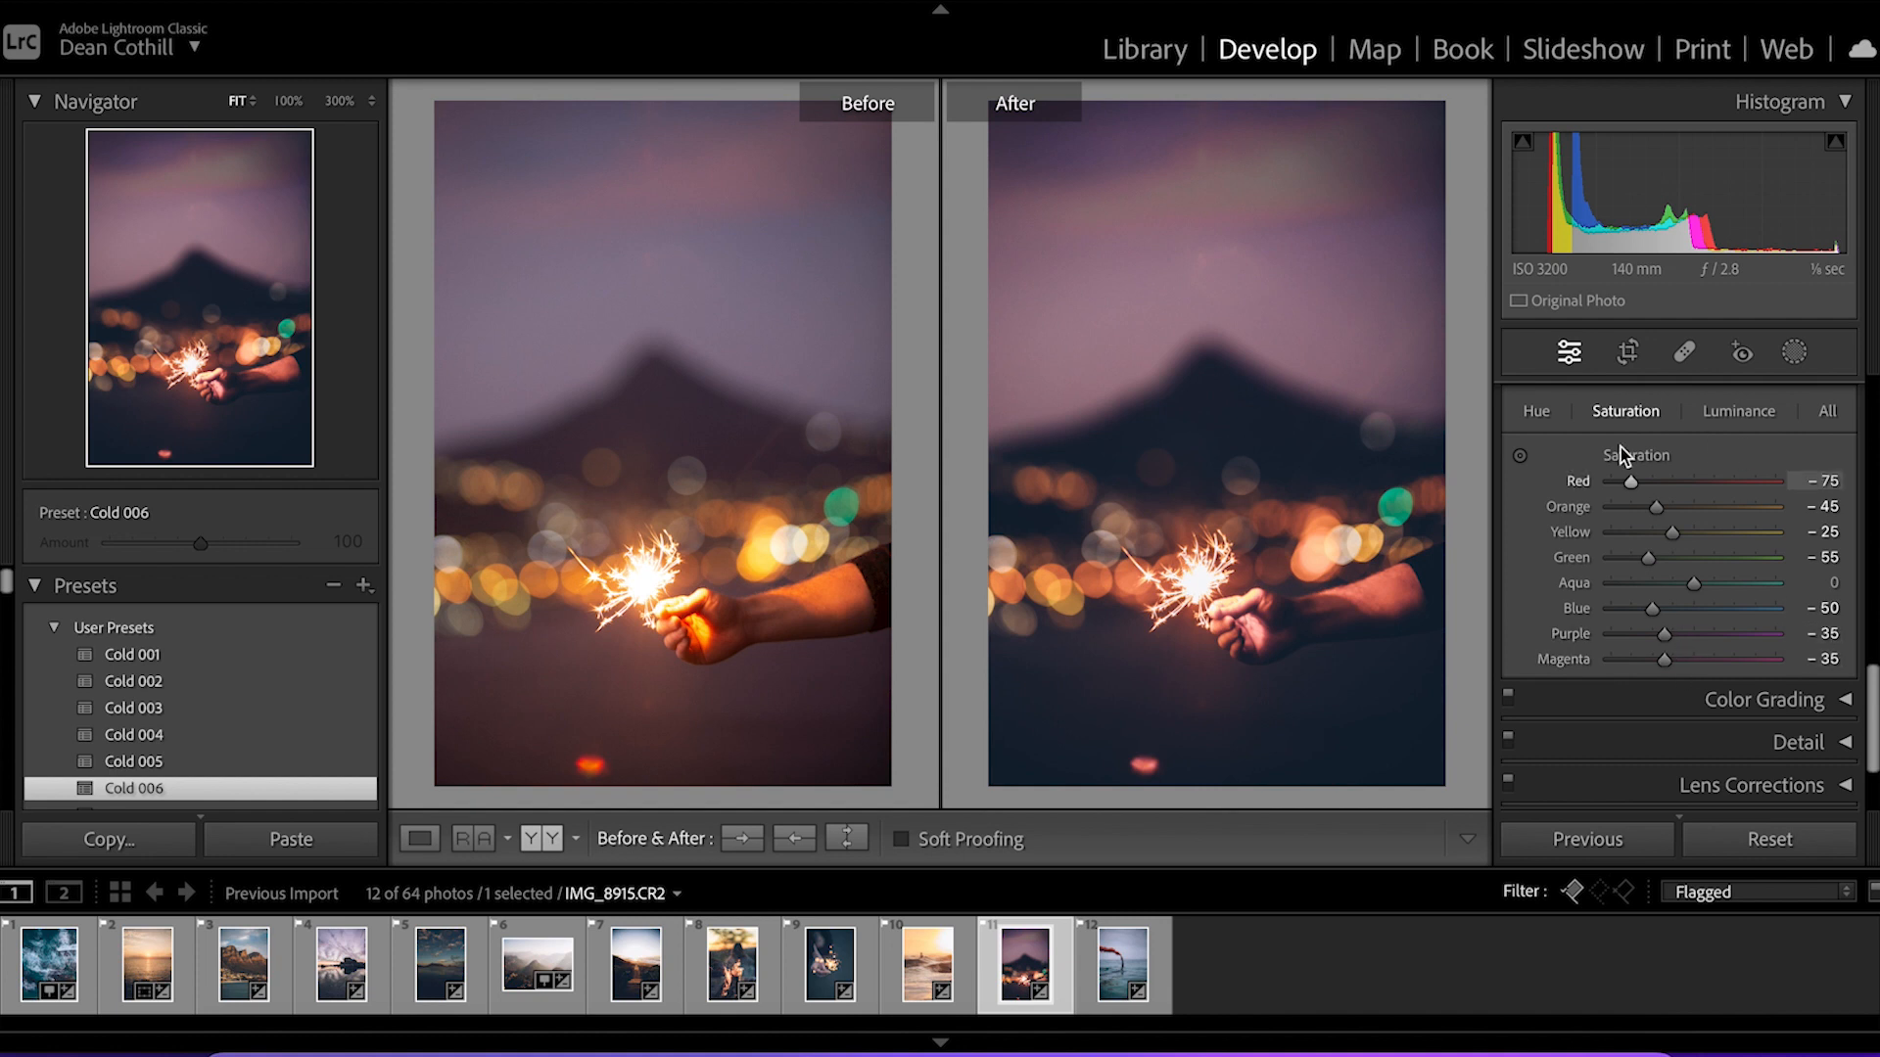
click(1536, 410)
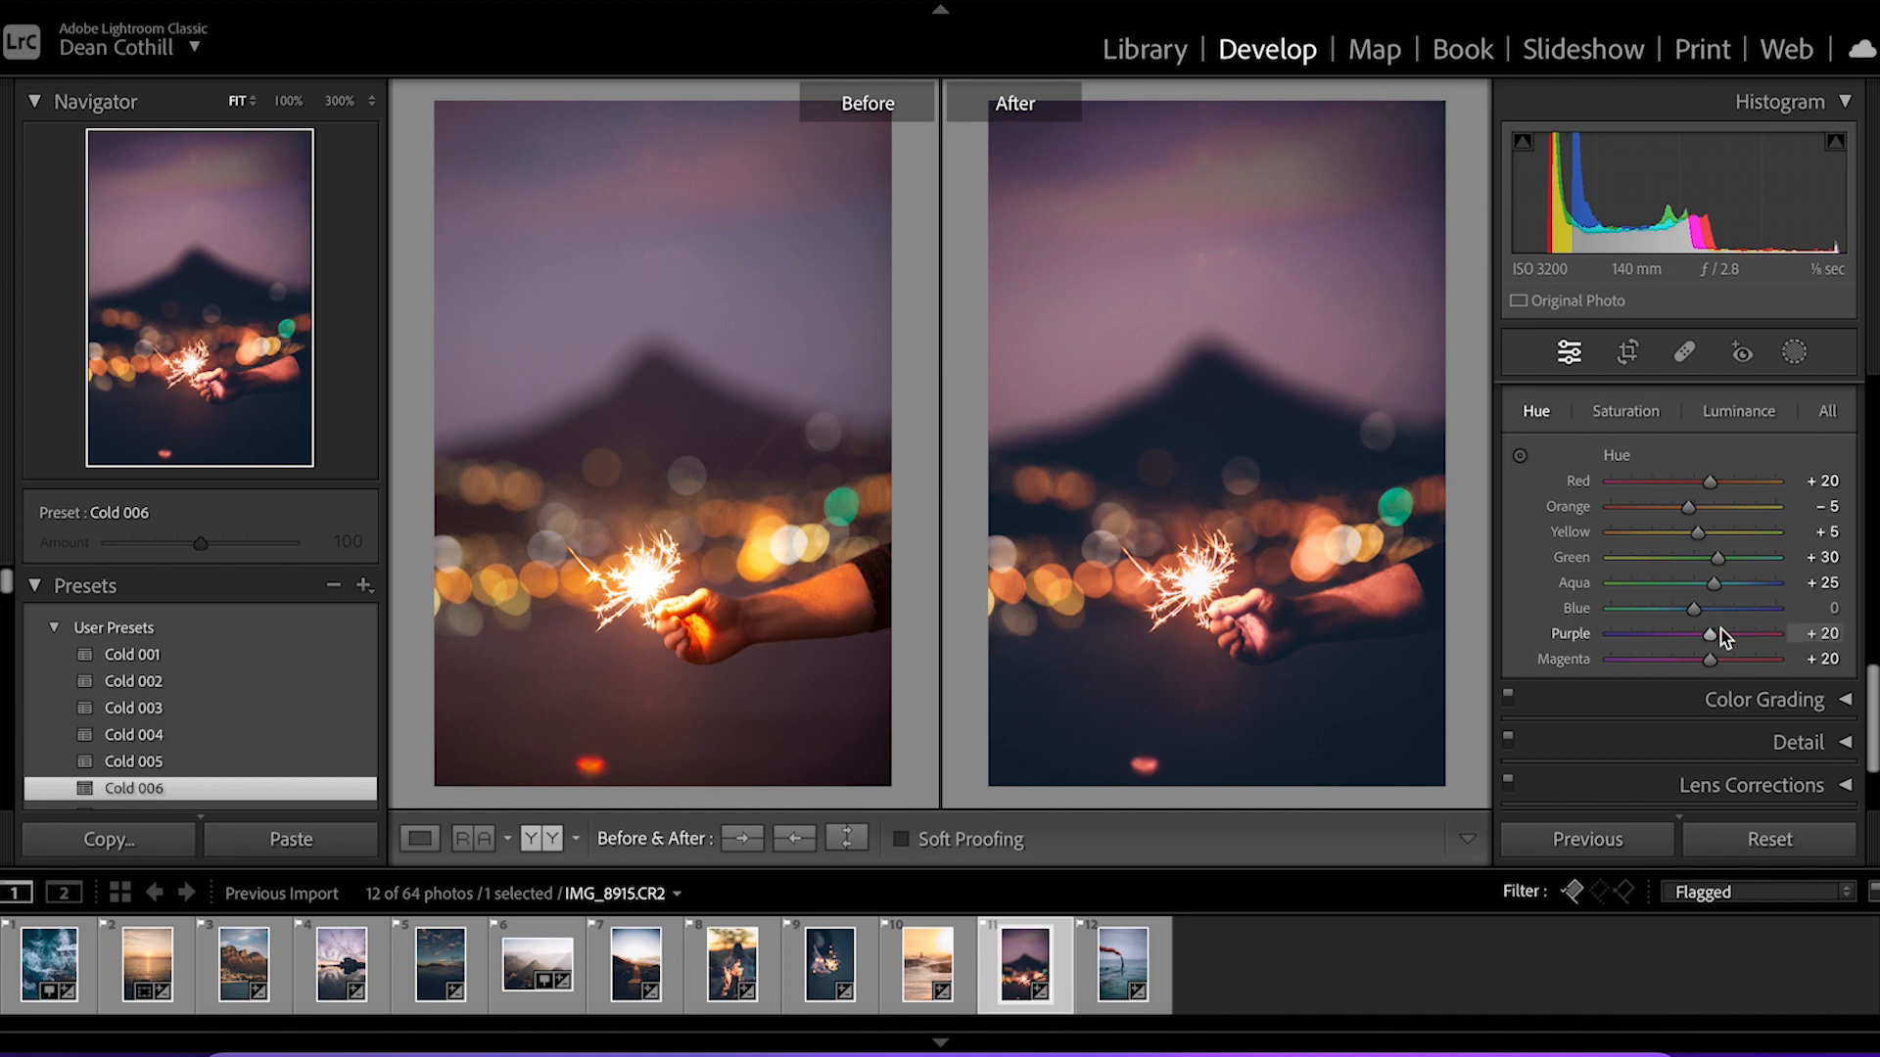
click(1739, 413)
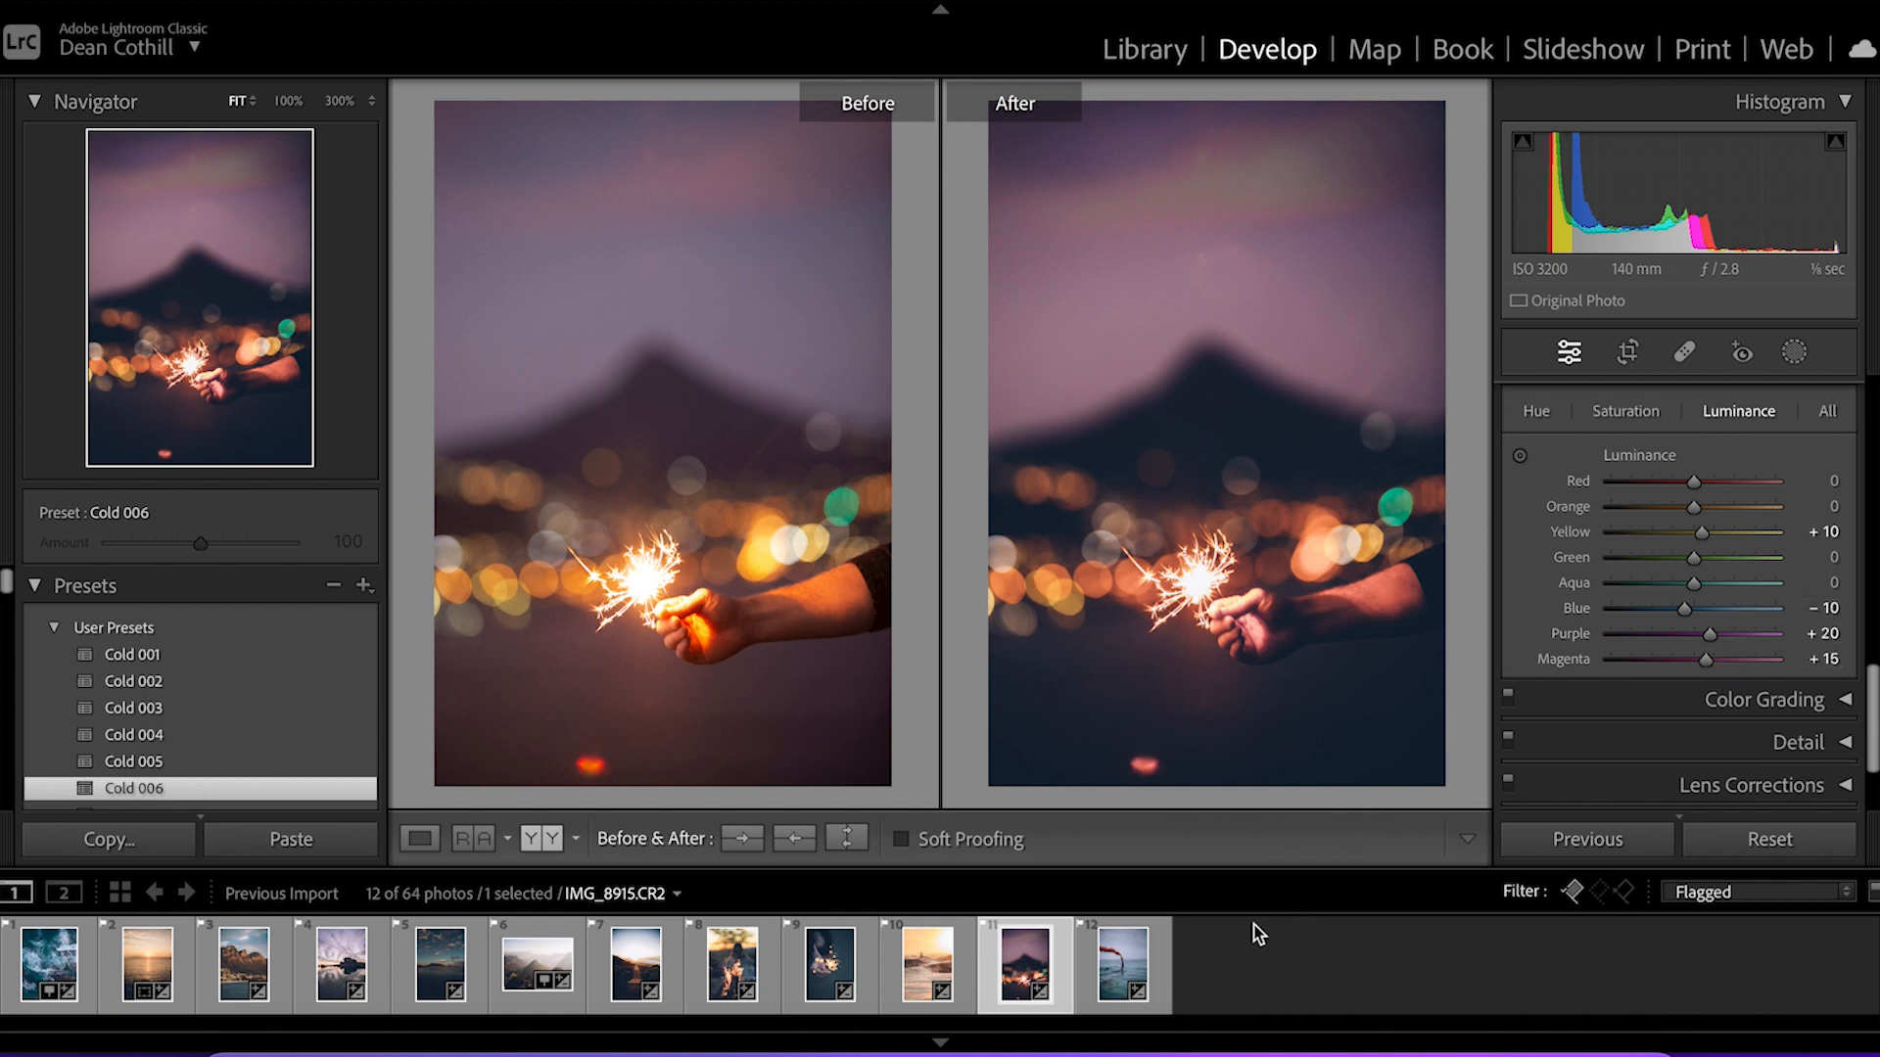
Open IMG_2918.CR2 and crop it at the original aspect ratio to a tighter frame around the smoke and raised arm
click(1126, 967)
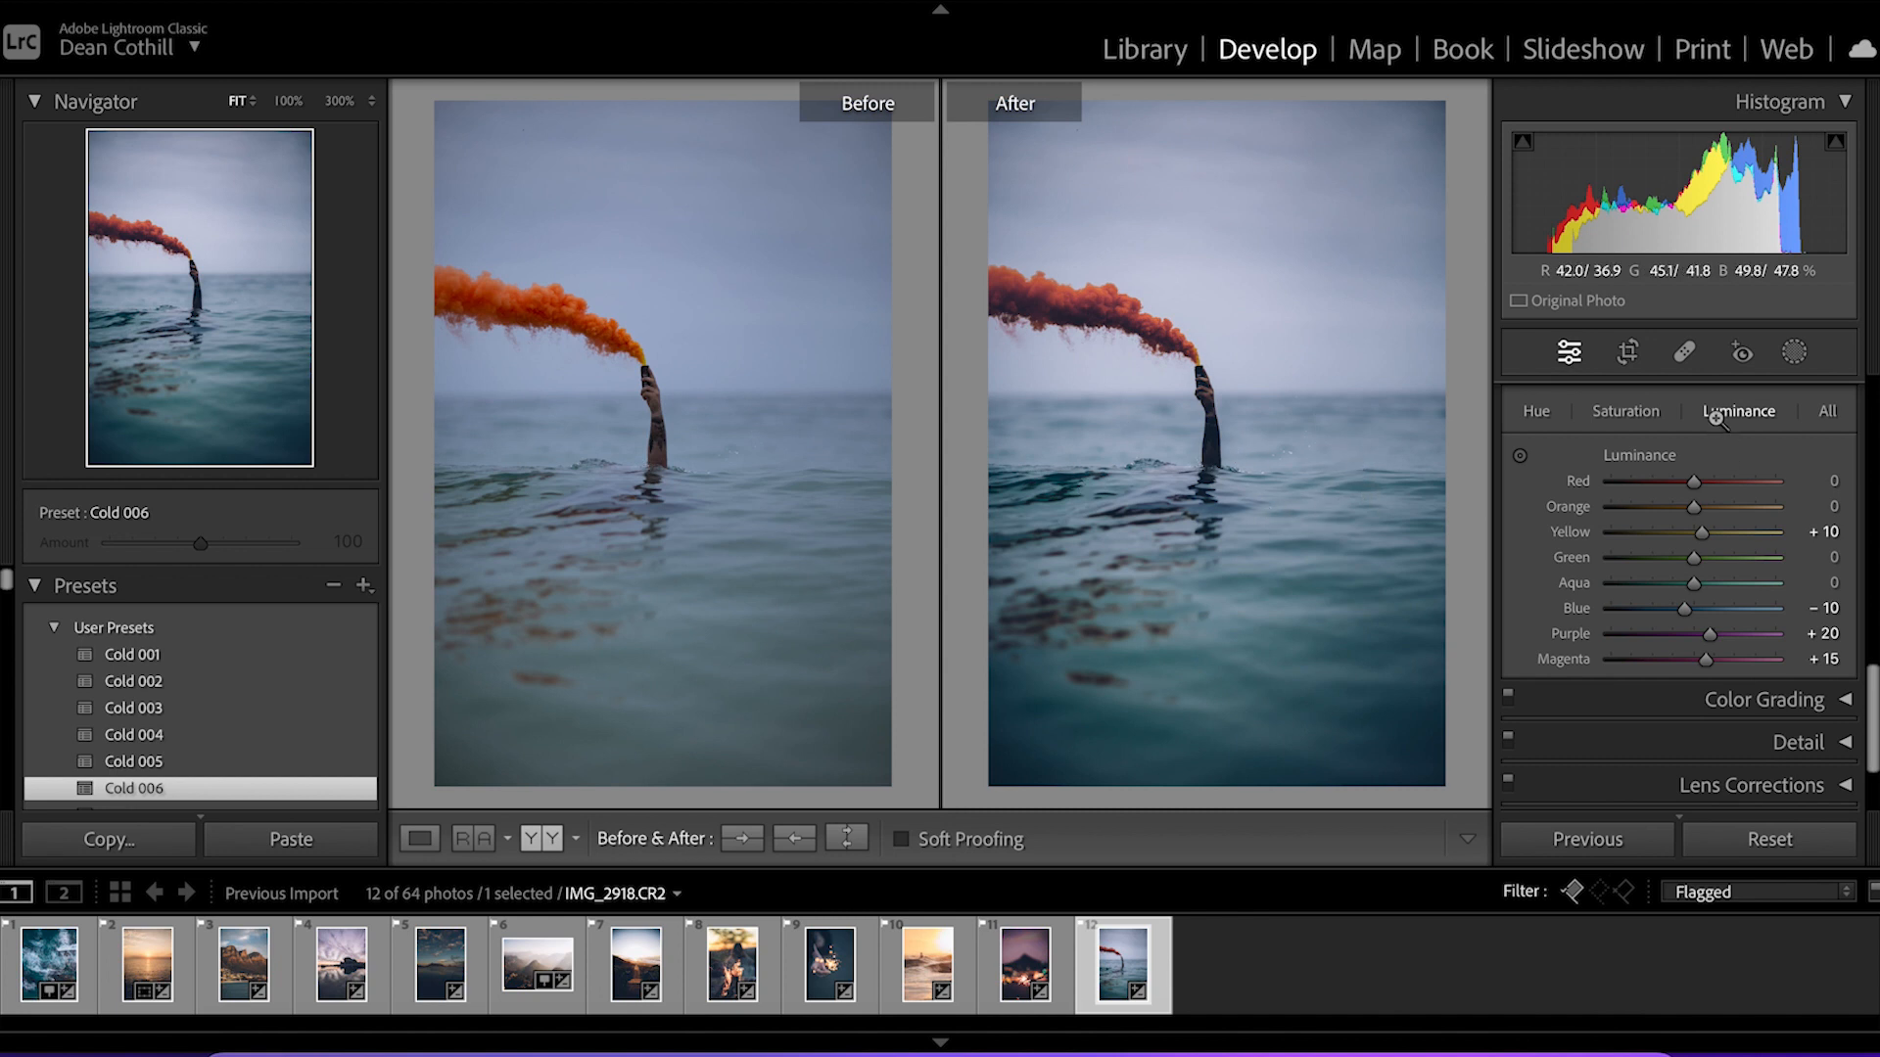
click(1629, 355)
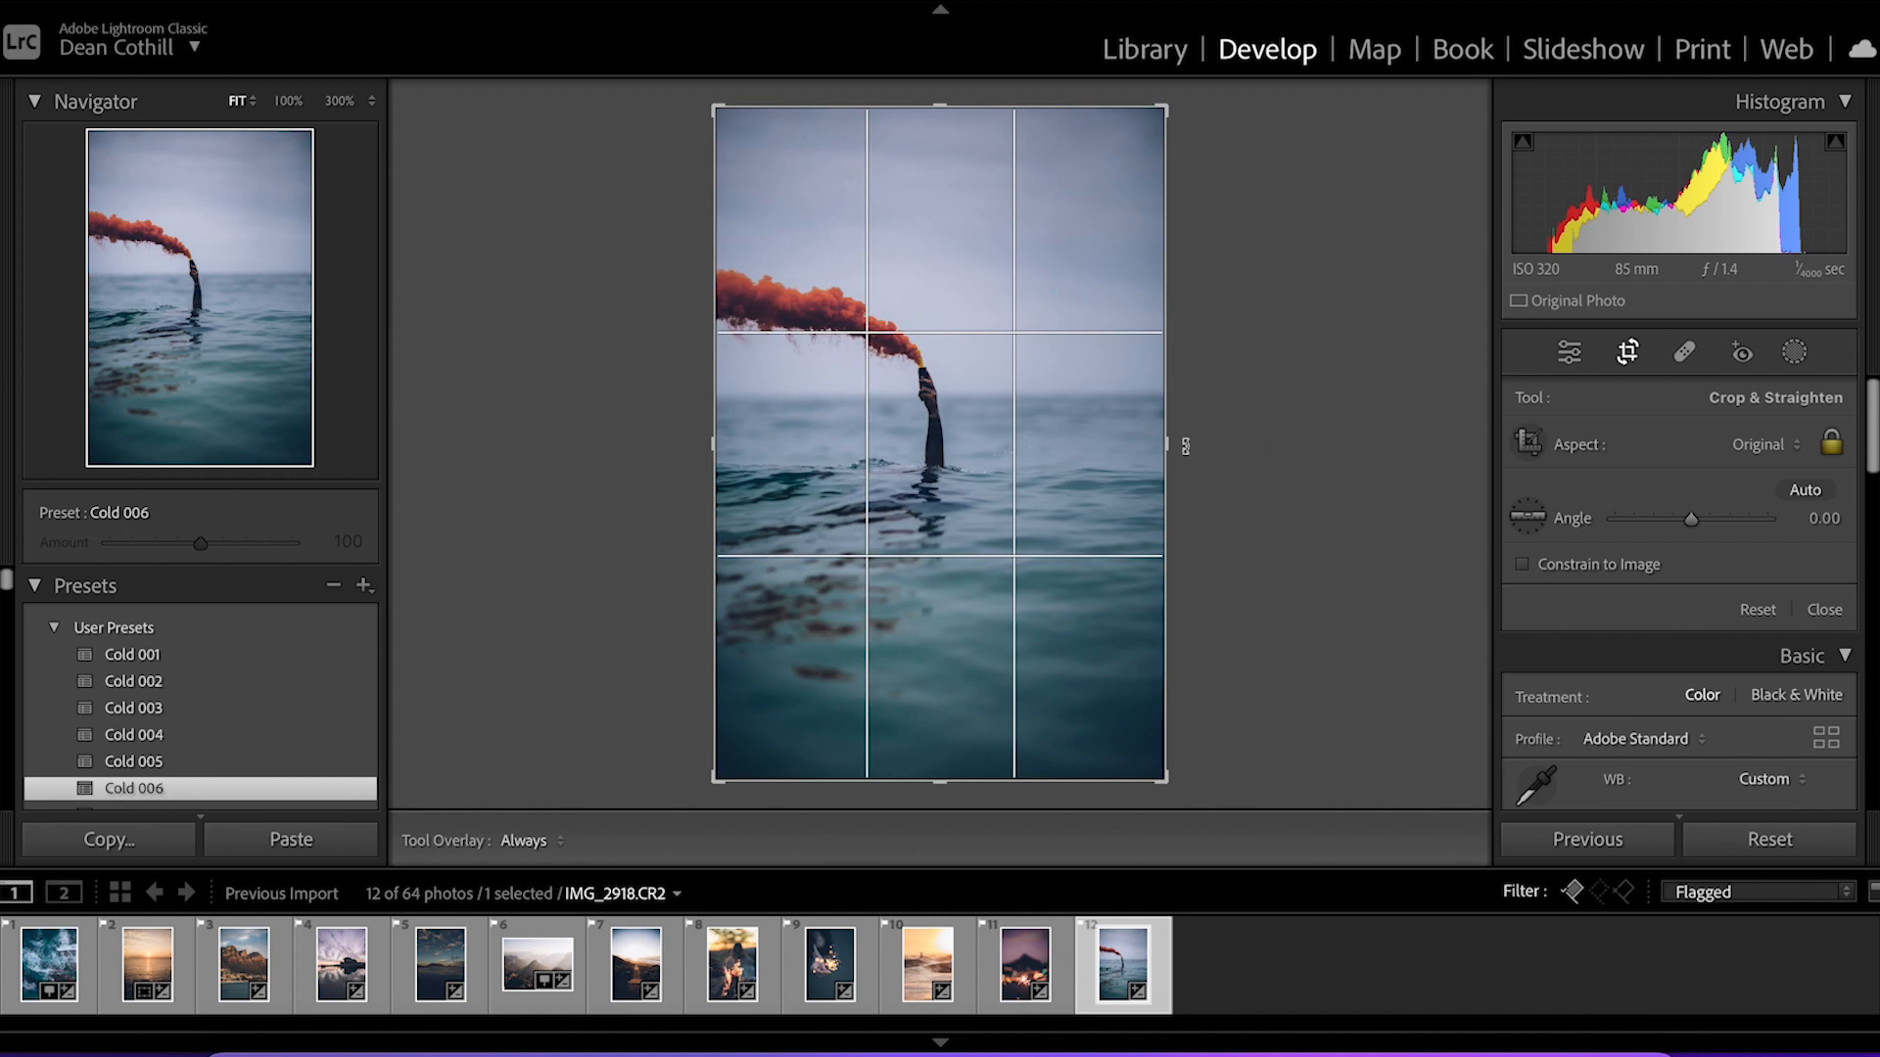
drag(1185, 446, 1015, 416)
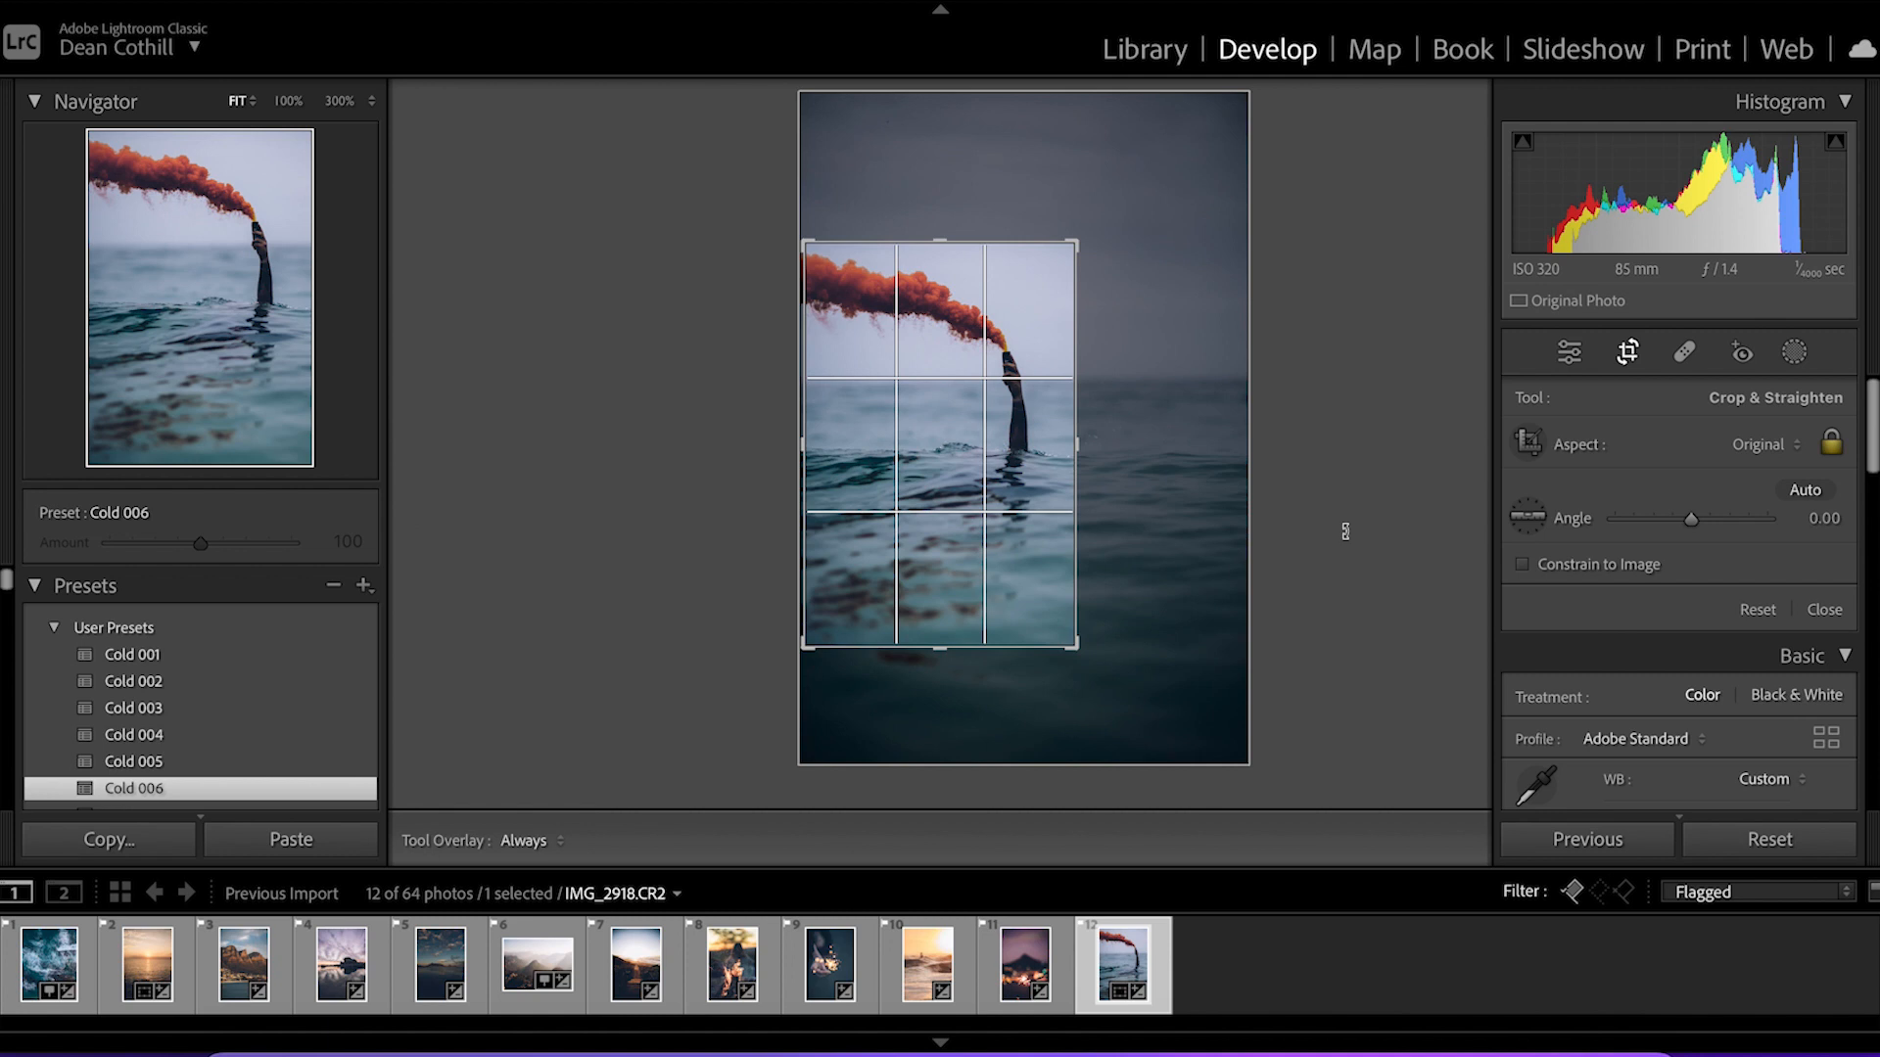
key(Return)
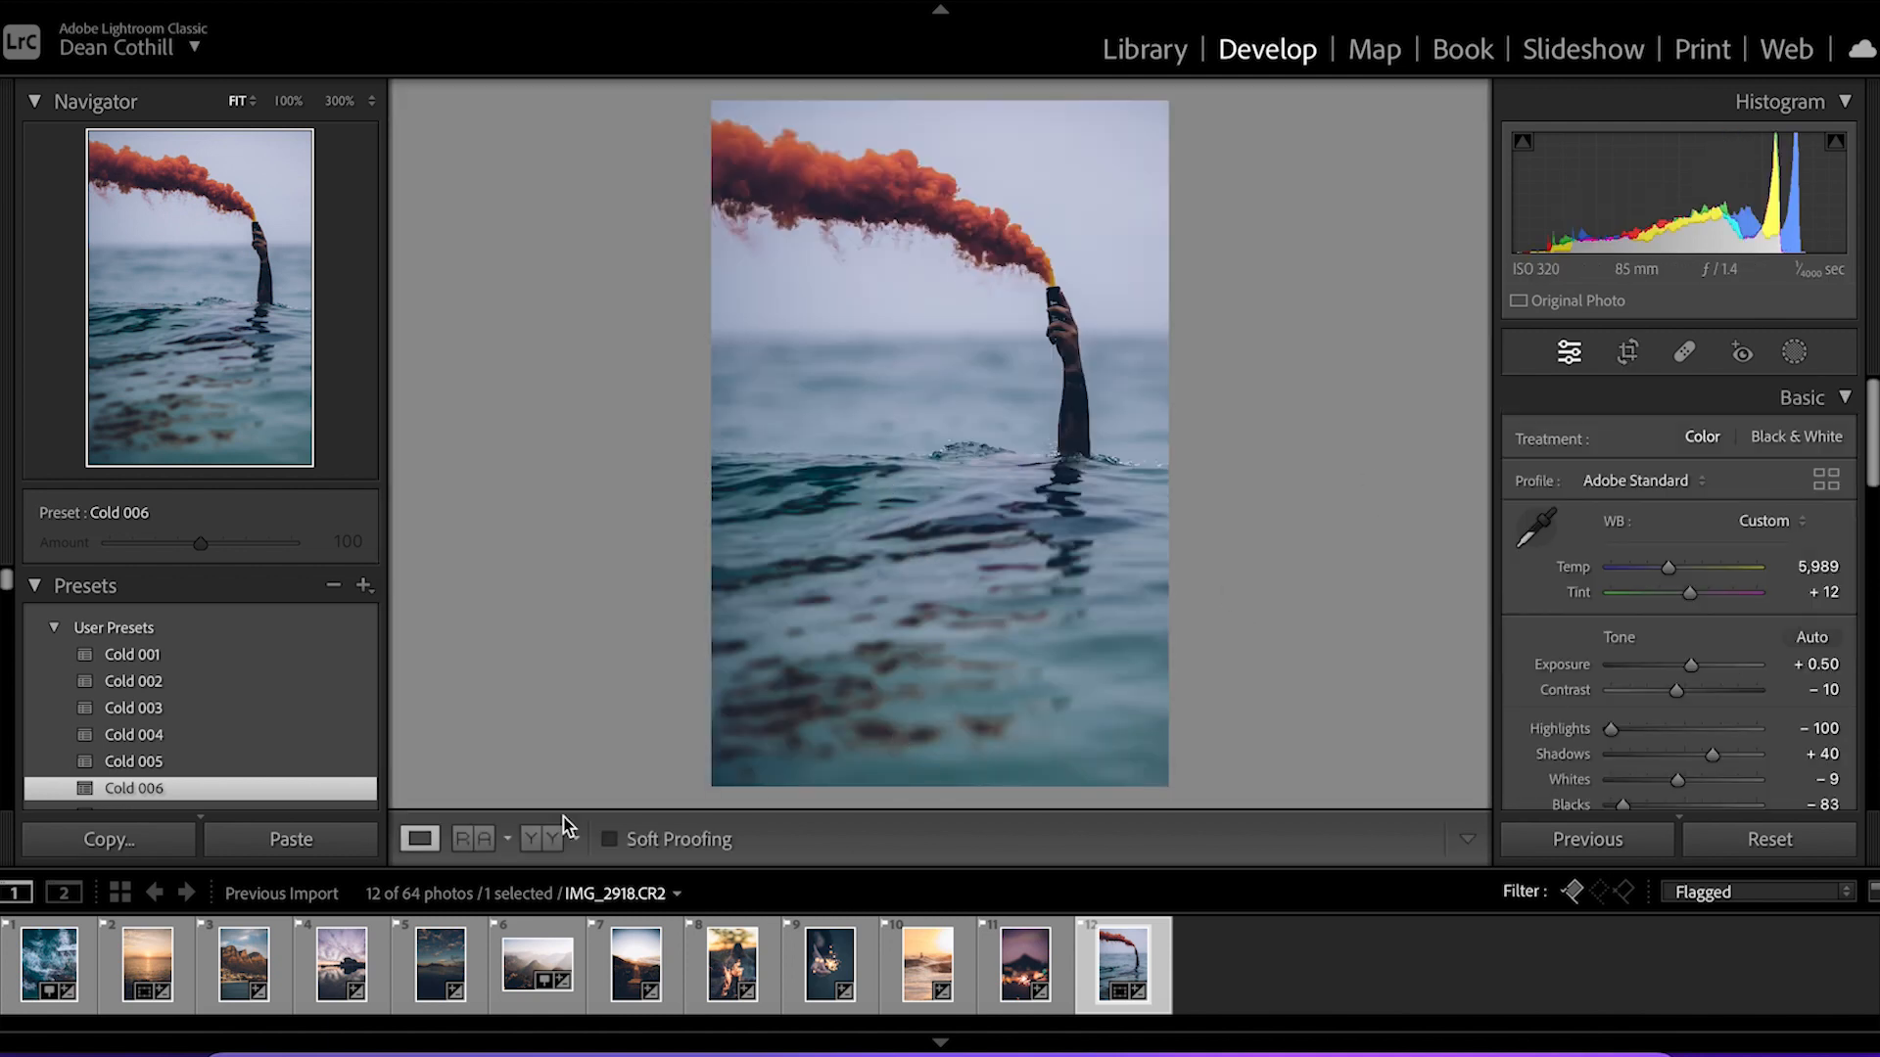
Compare the cropped smoke photo before and after side by side and show its HSL hue values
key(y)
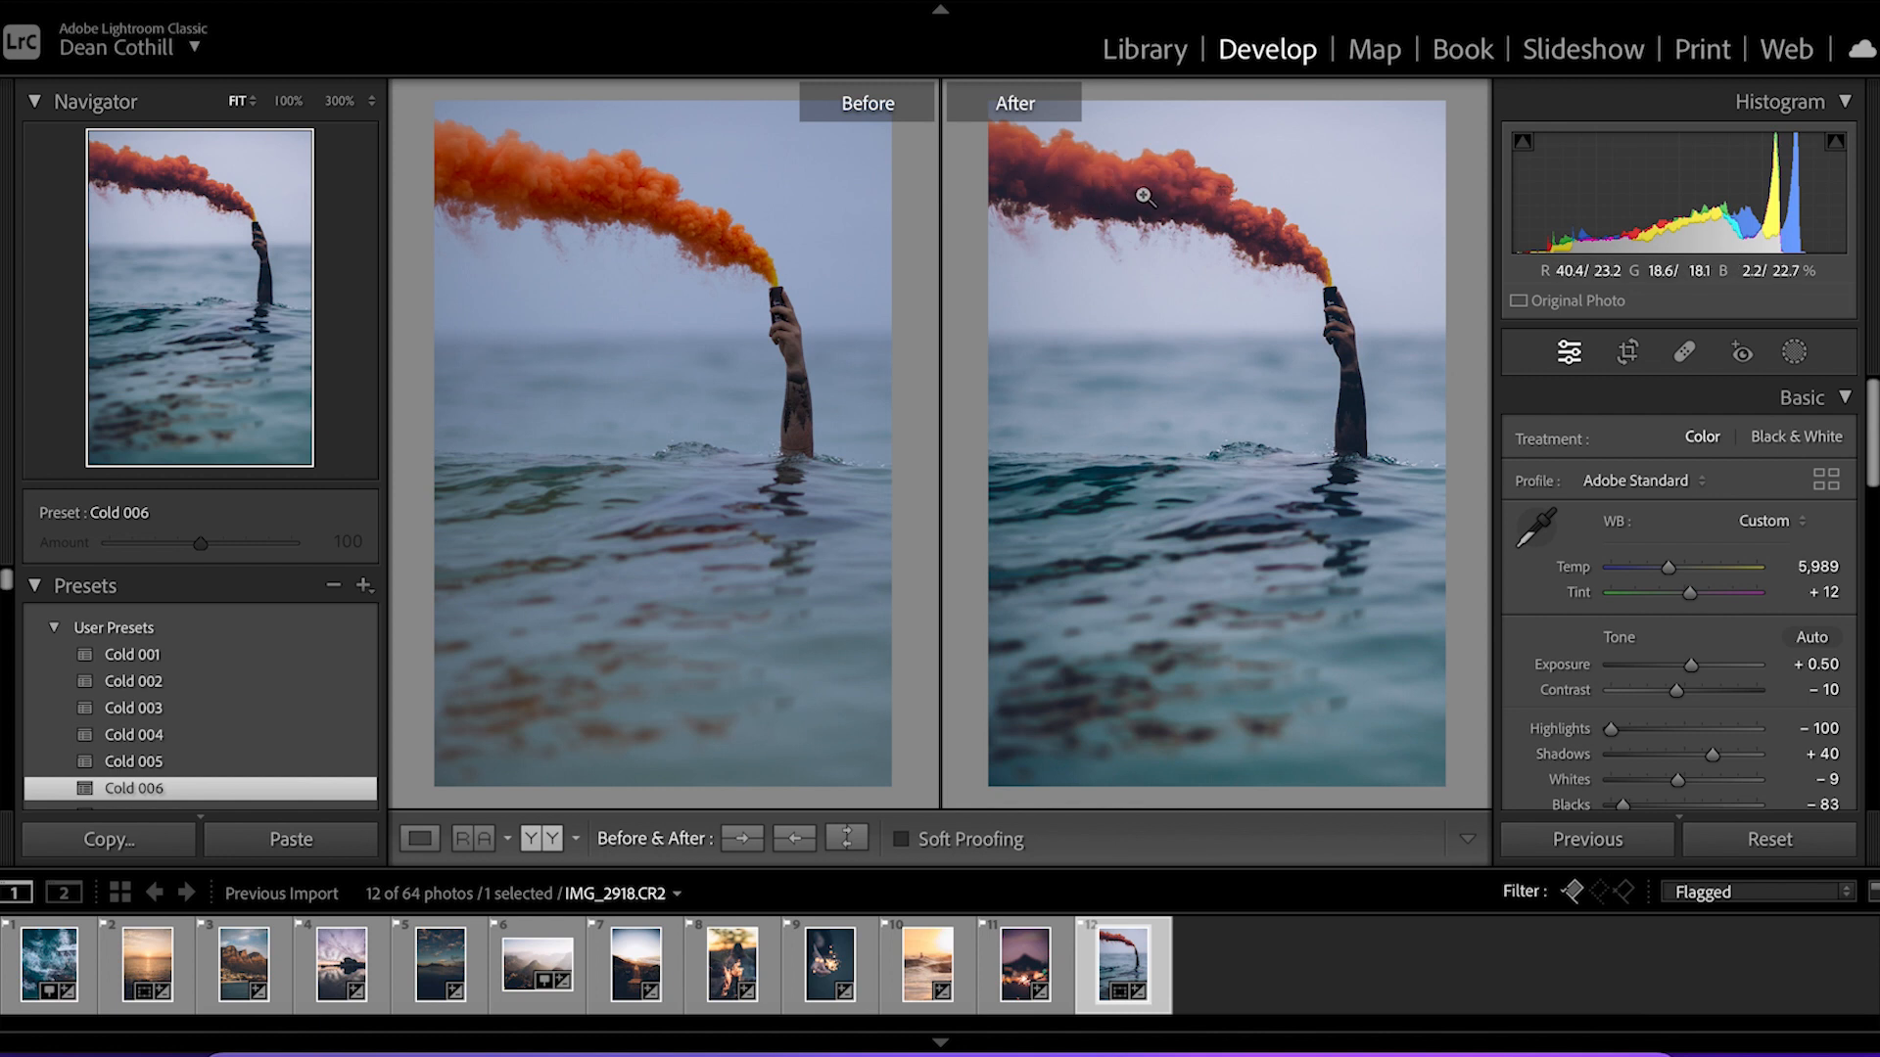
scroll(1541, 576, down, 2)
scroll(1765, 644, down, 12)
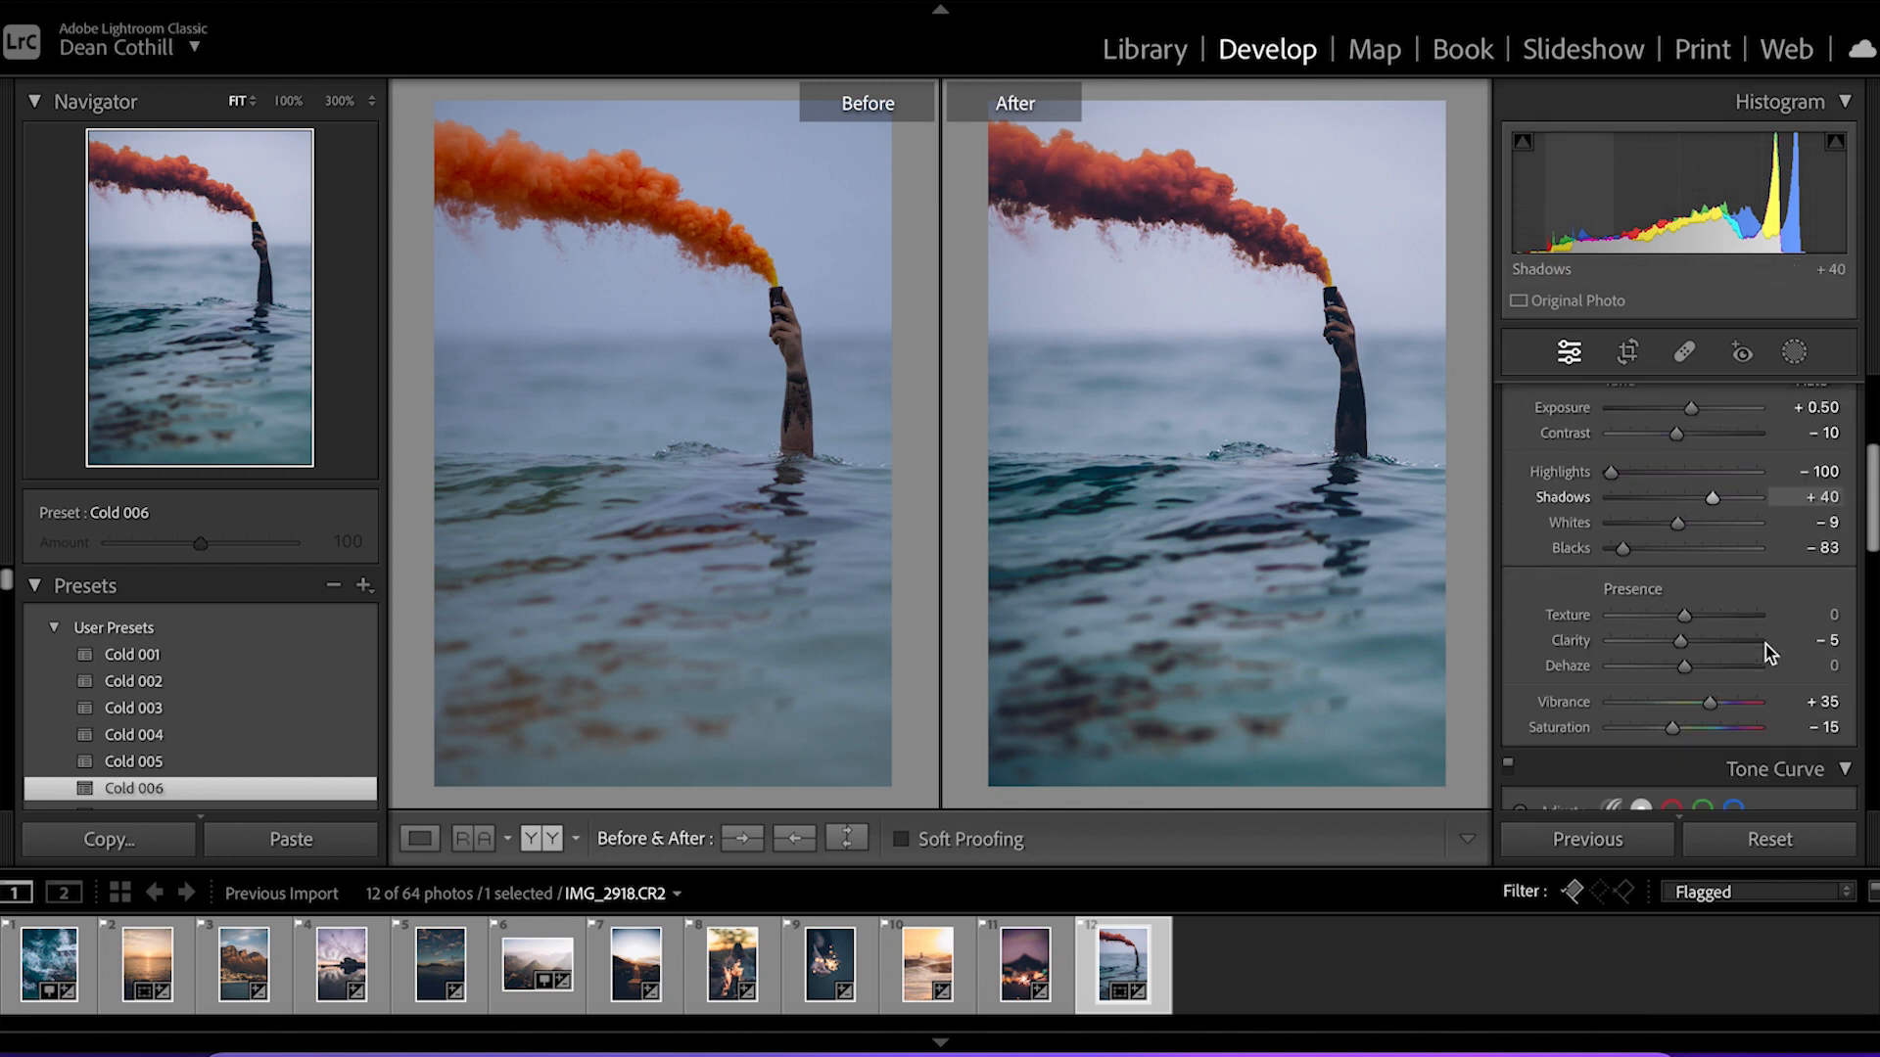
scroll(1765, 644, down, 5)
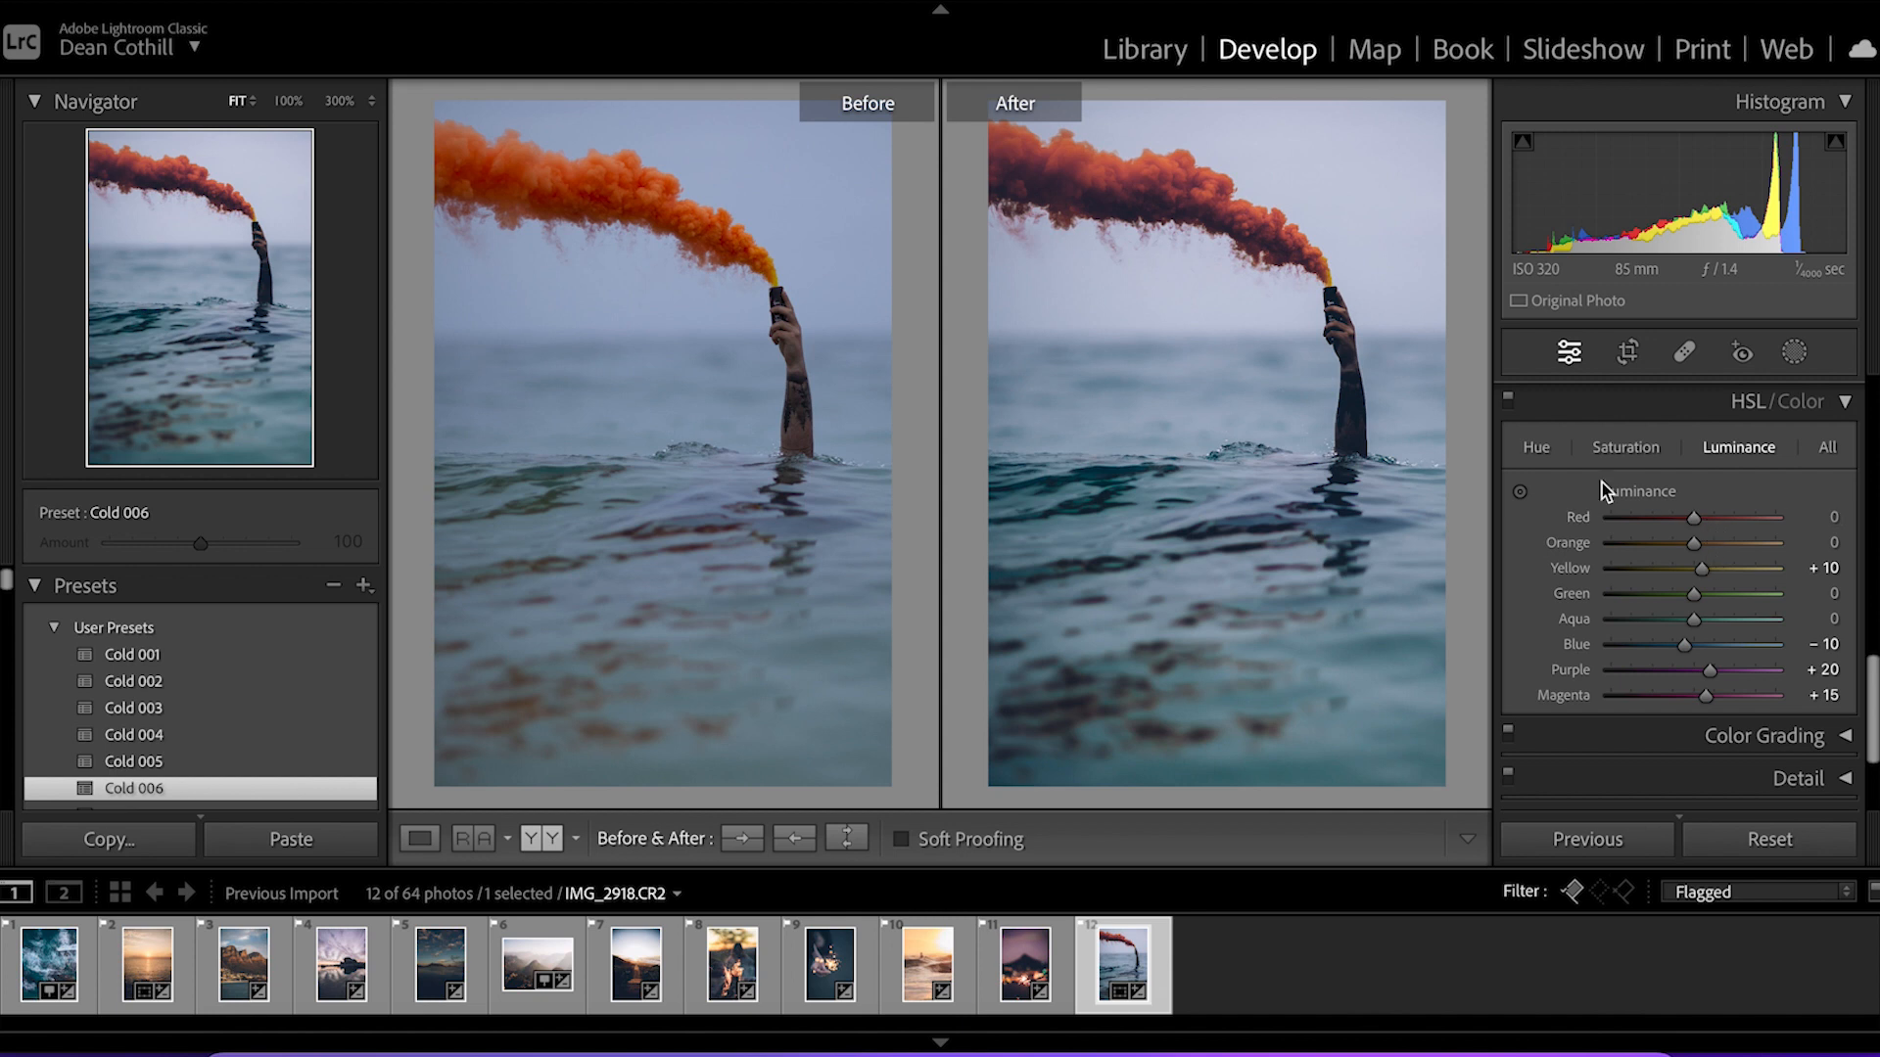
click(1536, 448)
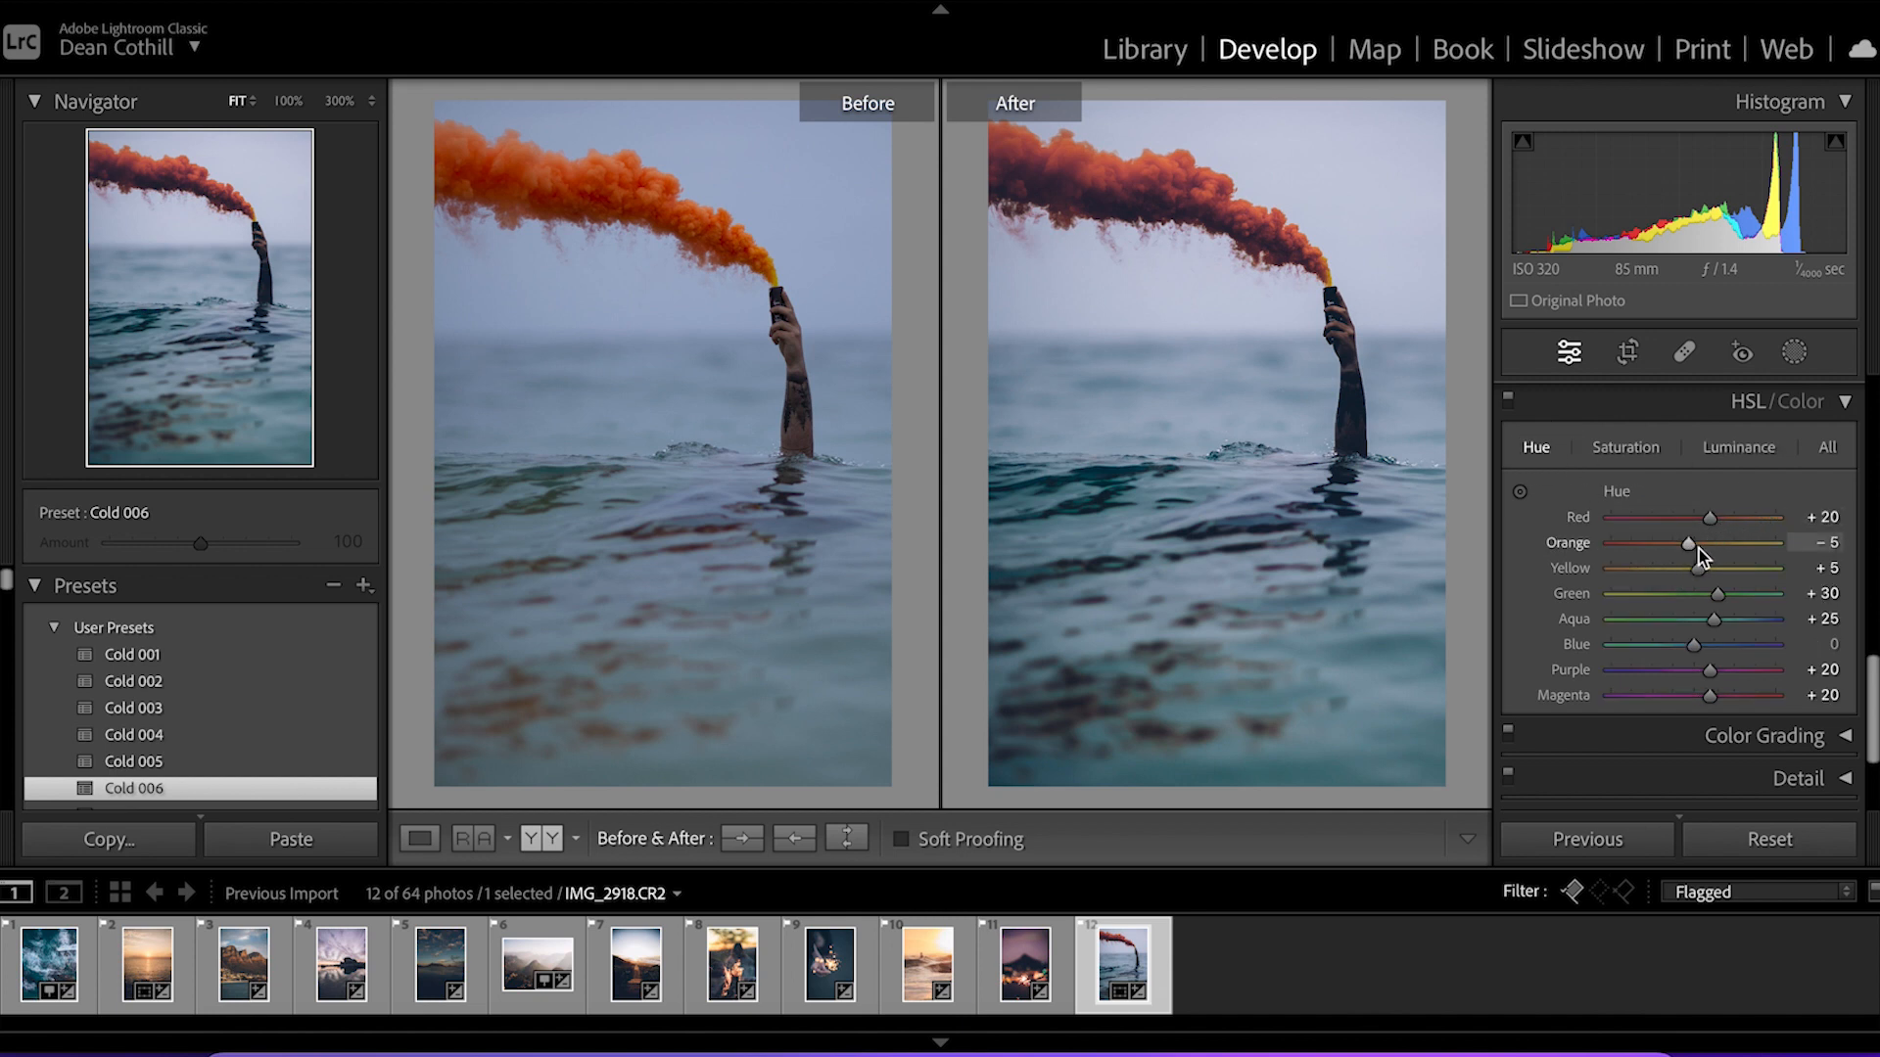
Examine the orange smoke, the hand and the tattooed forearm before and after the edit at 100%
click(1224, 213)
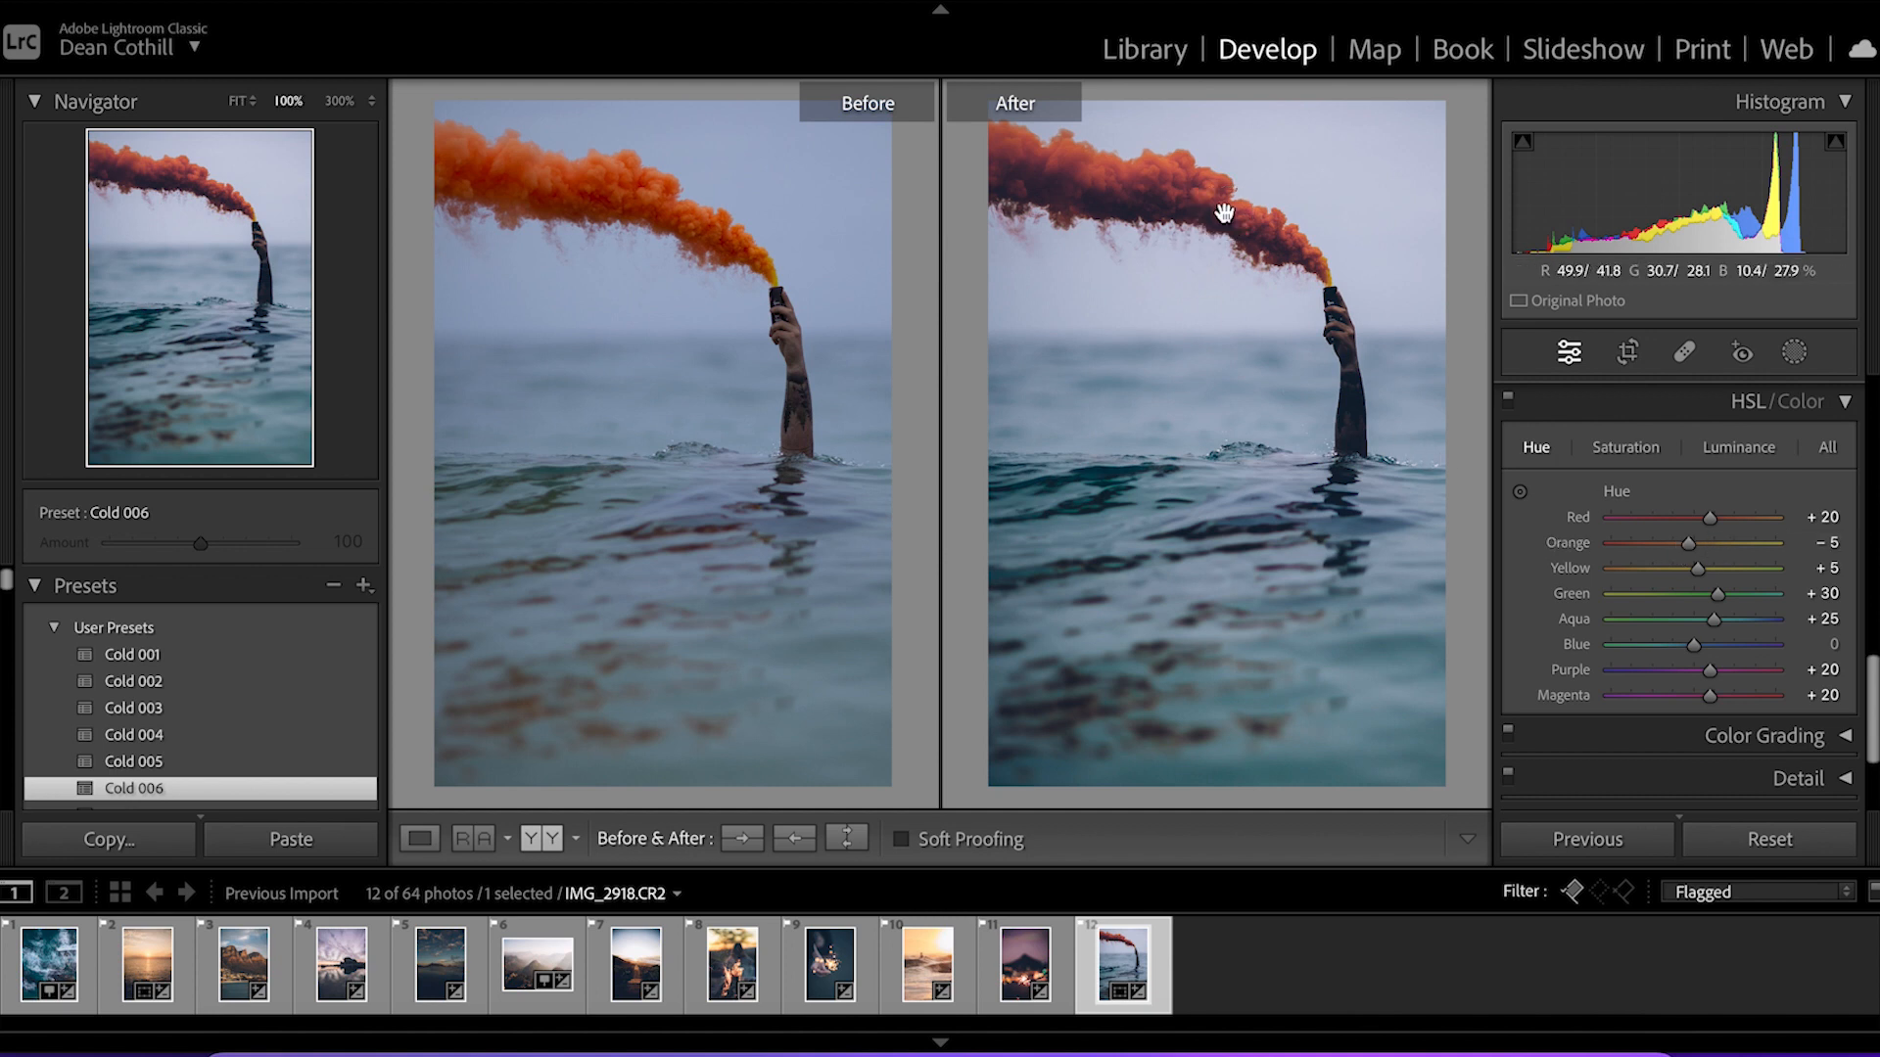
drag(1290, 301, 1158, 222)
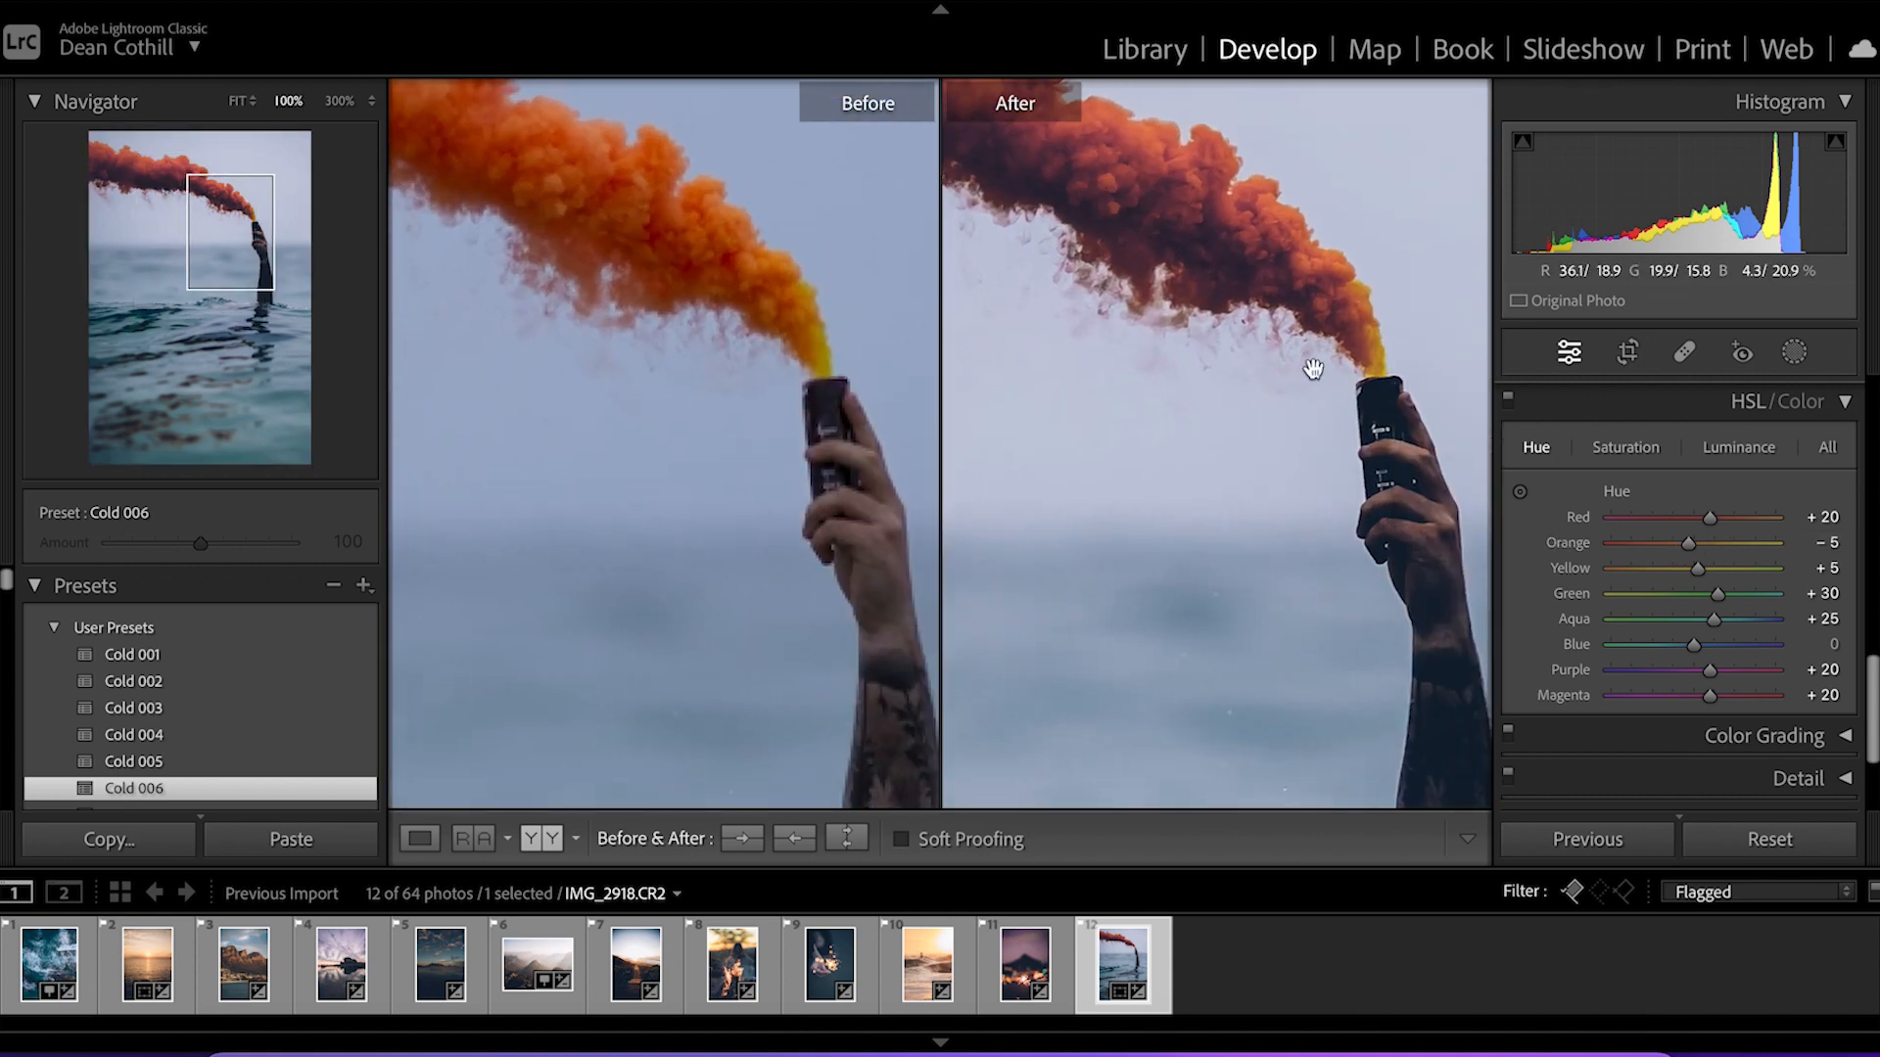
drag(1246, 285, 1249, 290)
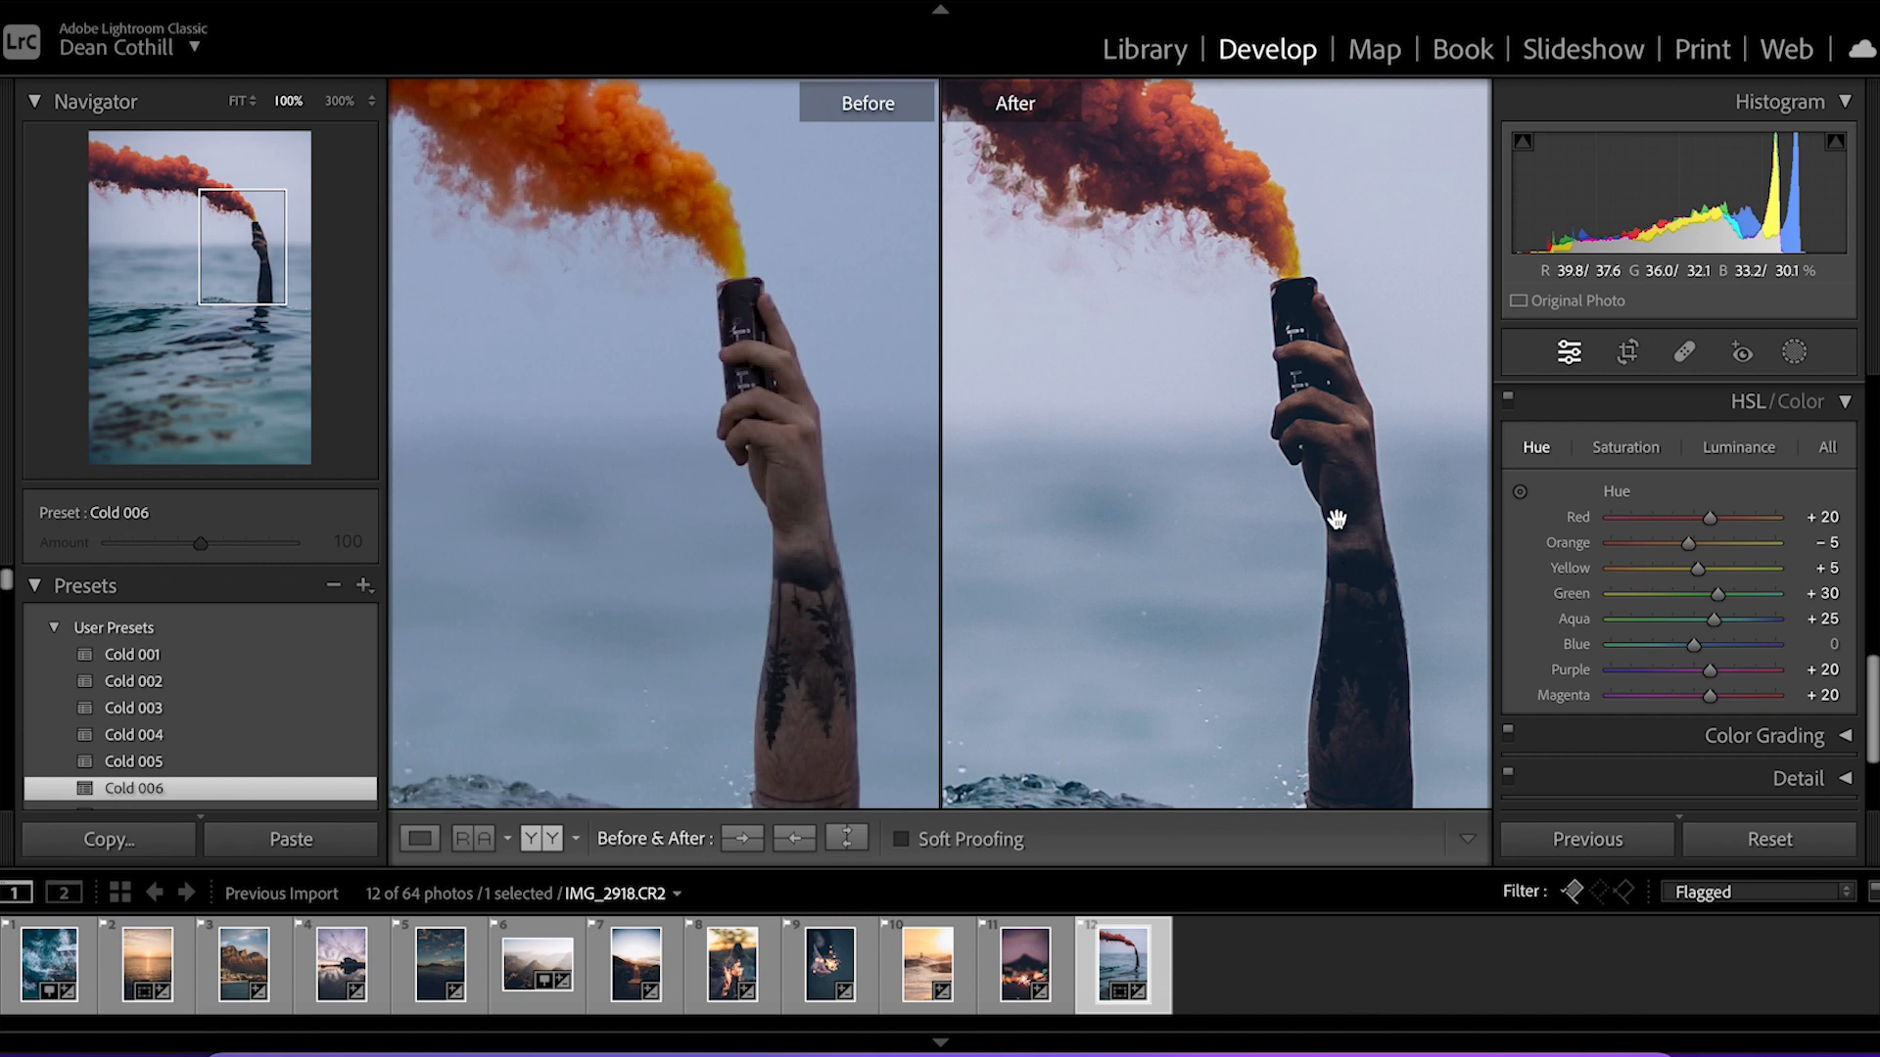
drag(1342, 475, 1330, 349)
click(1345, 387)
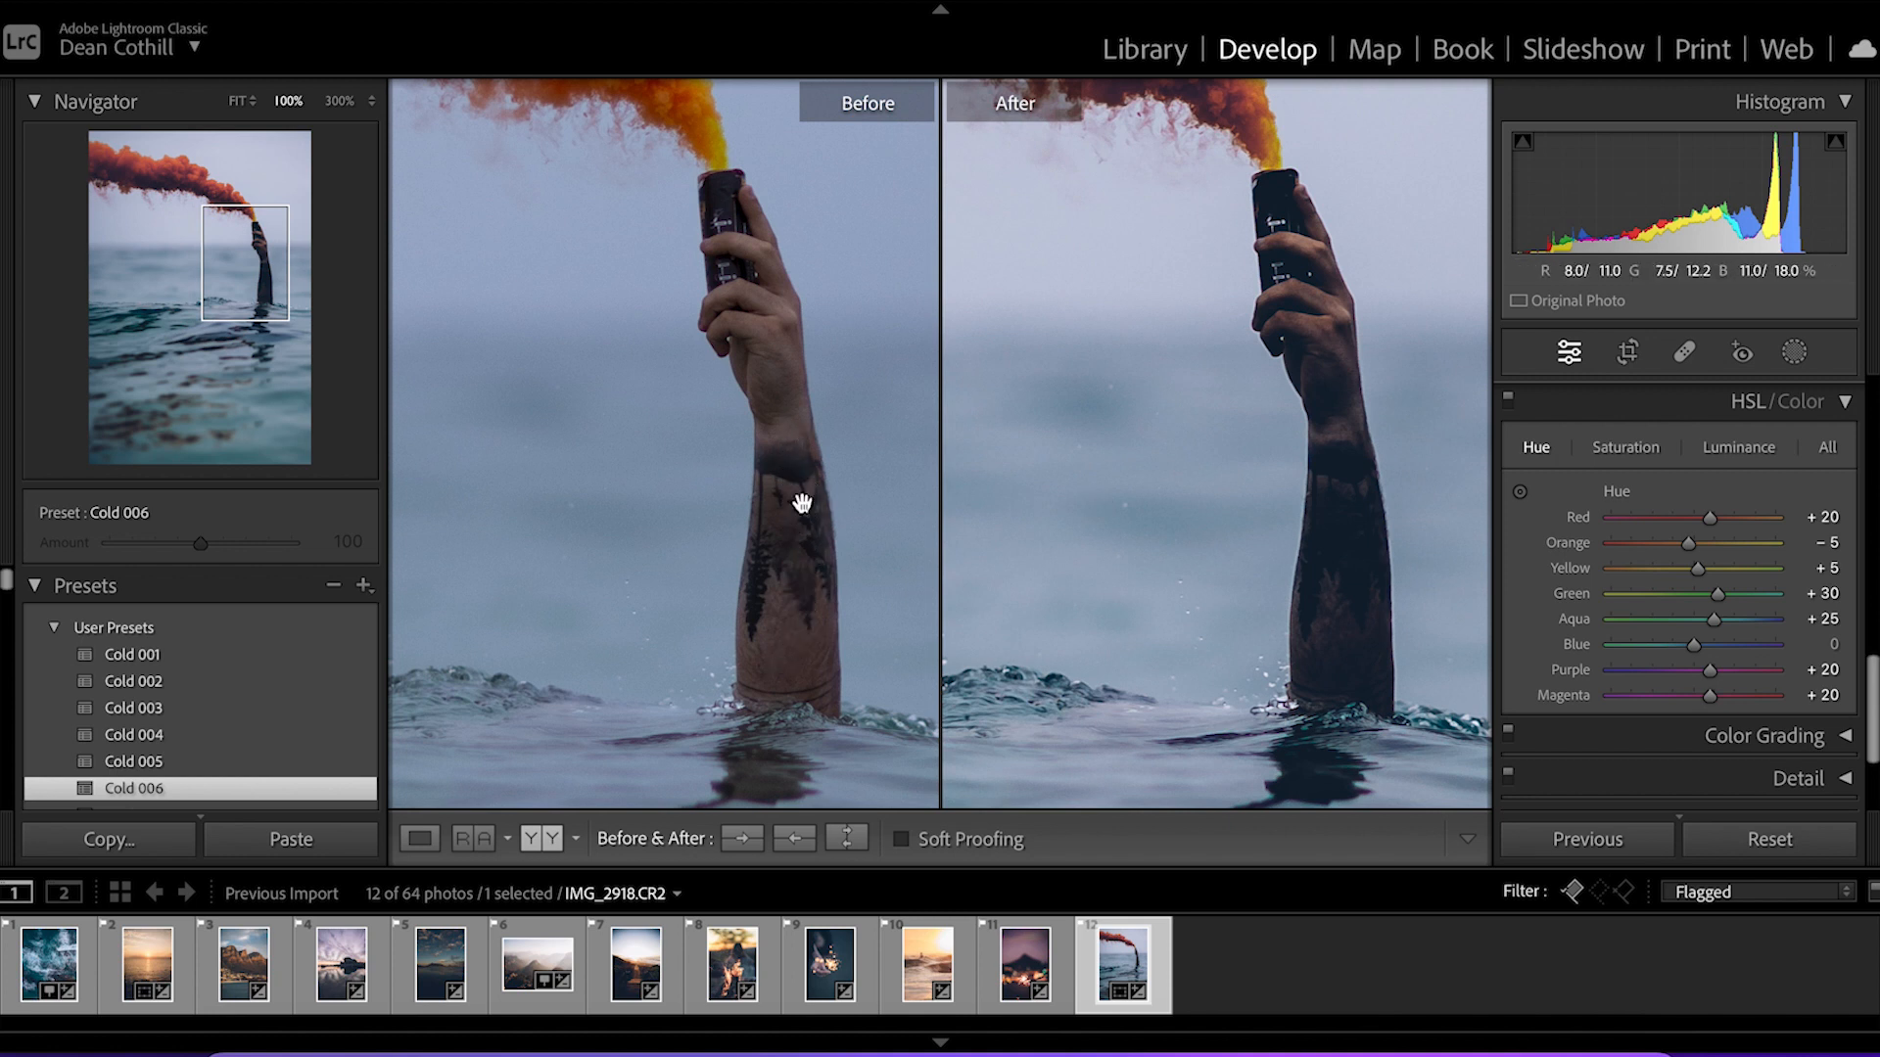
click(1326, 593)
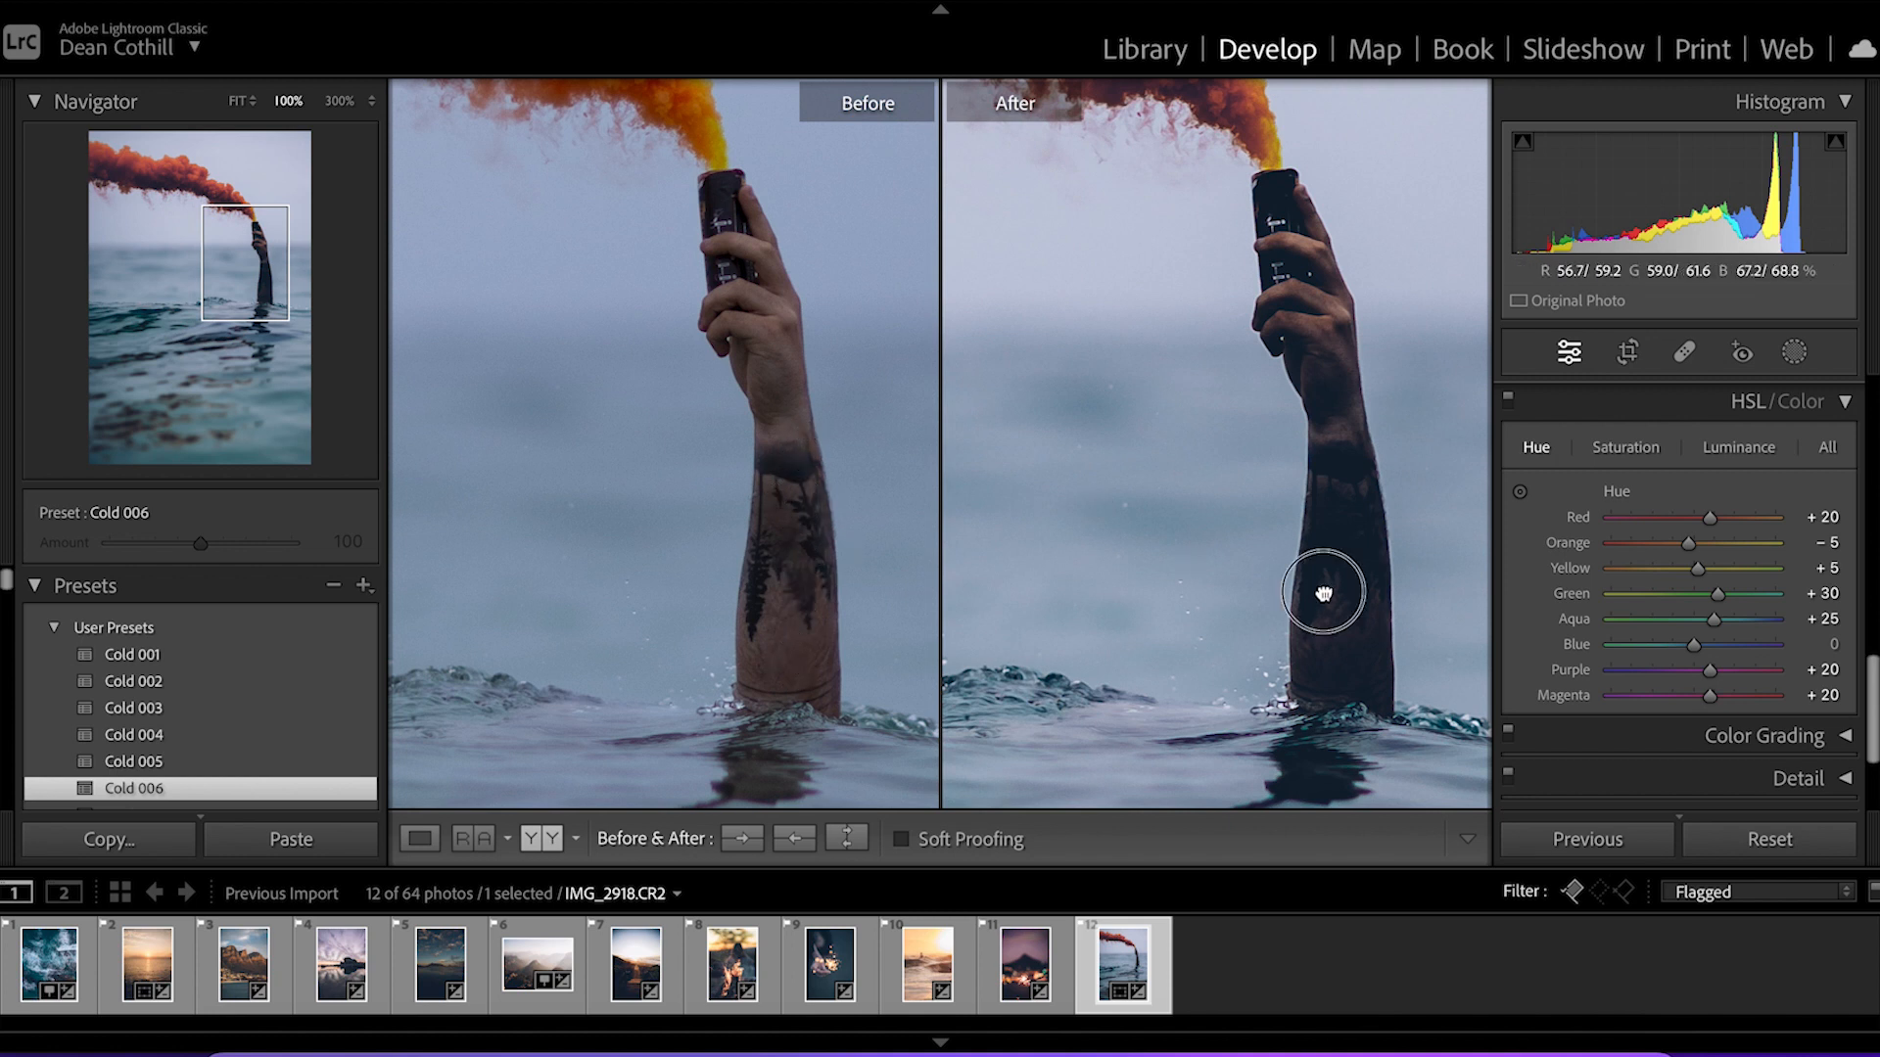
Set the smoke photo's Blacks to -79 and return to the single-photo loupe view
scroll(1649, 603, up, 5)
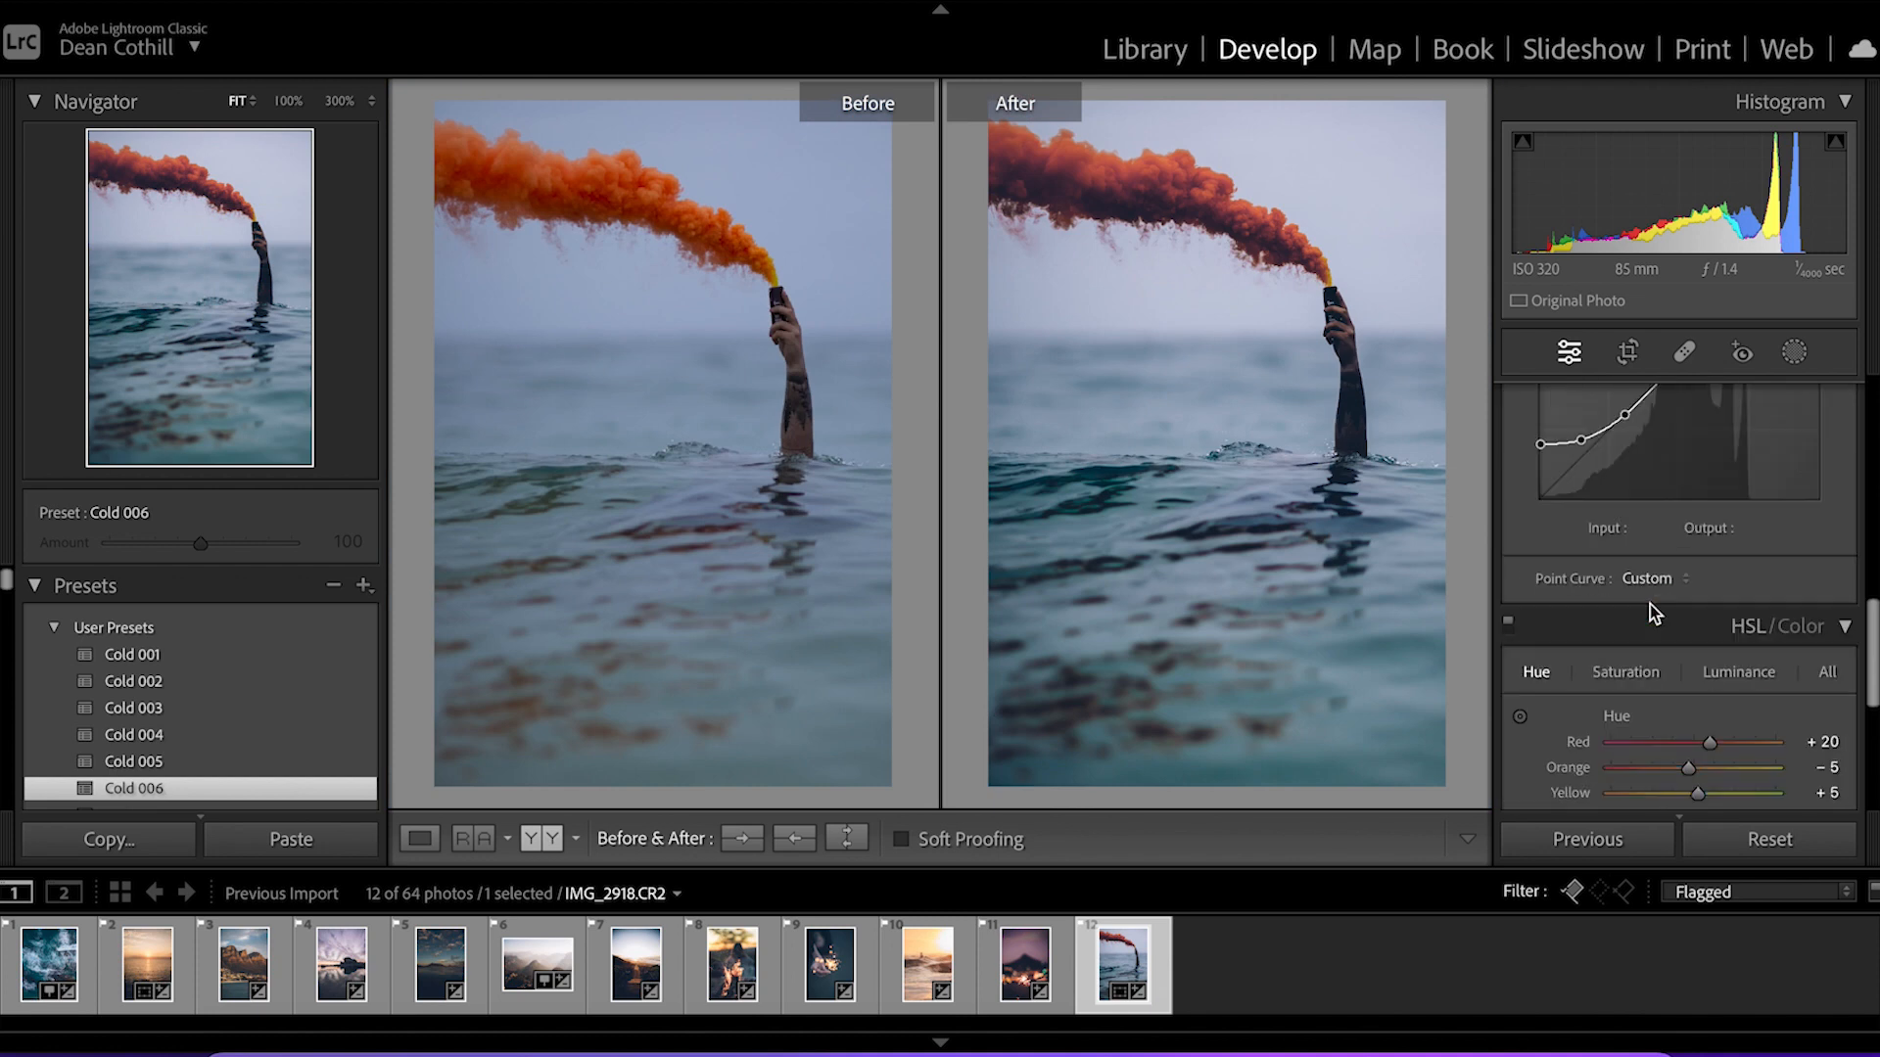
scroll(1649, 603, up, 8)
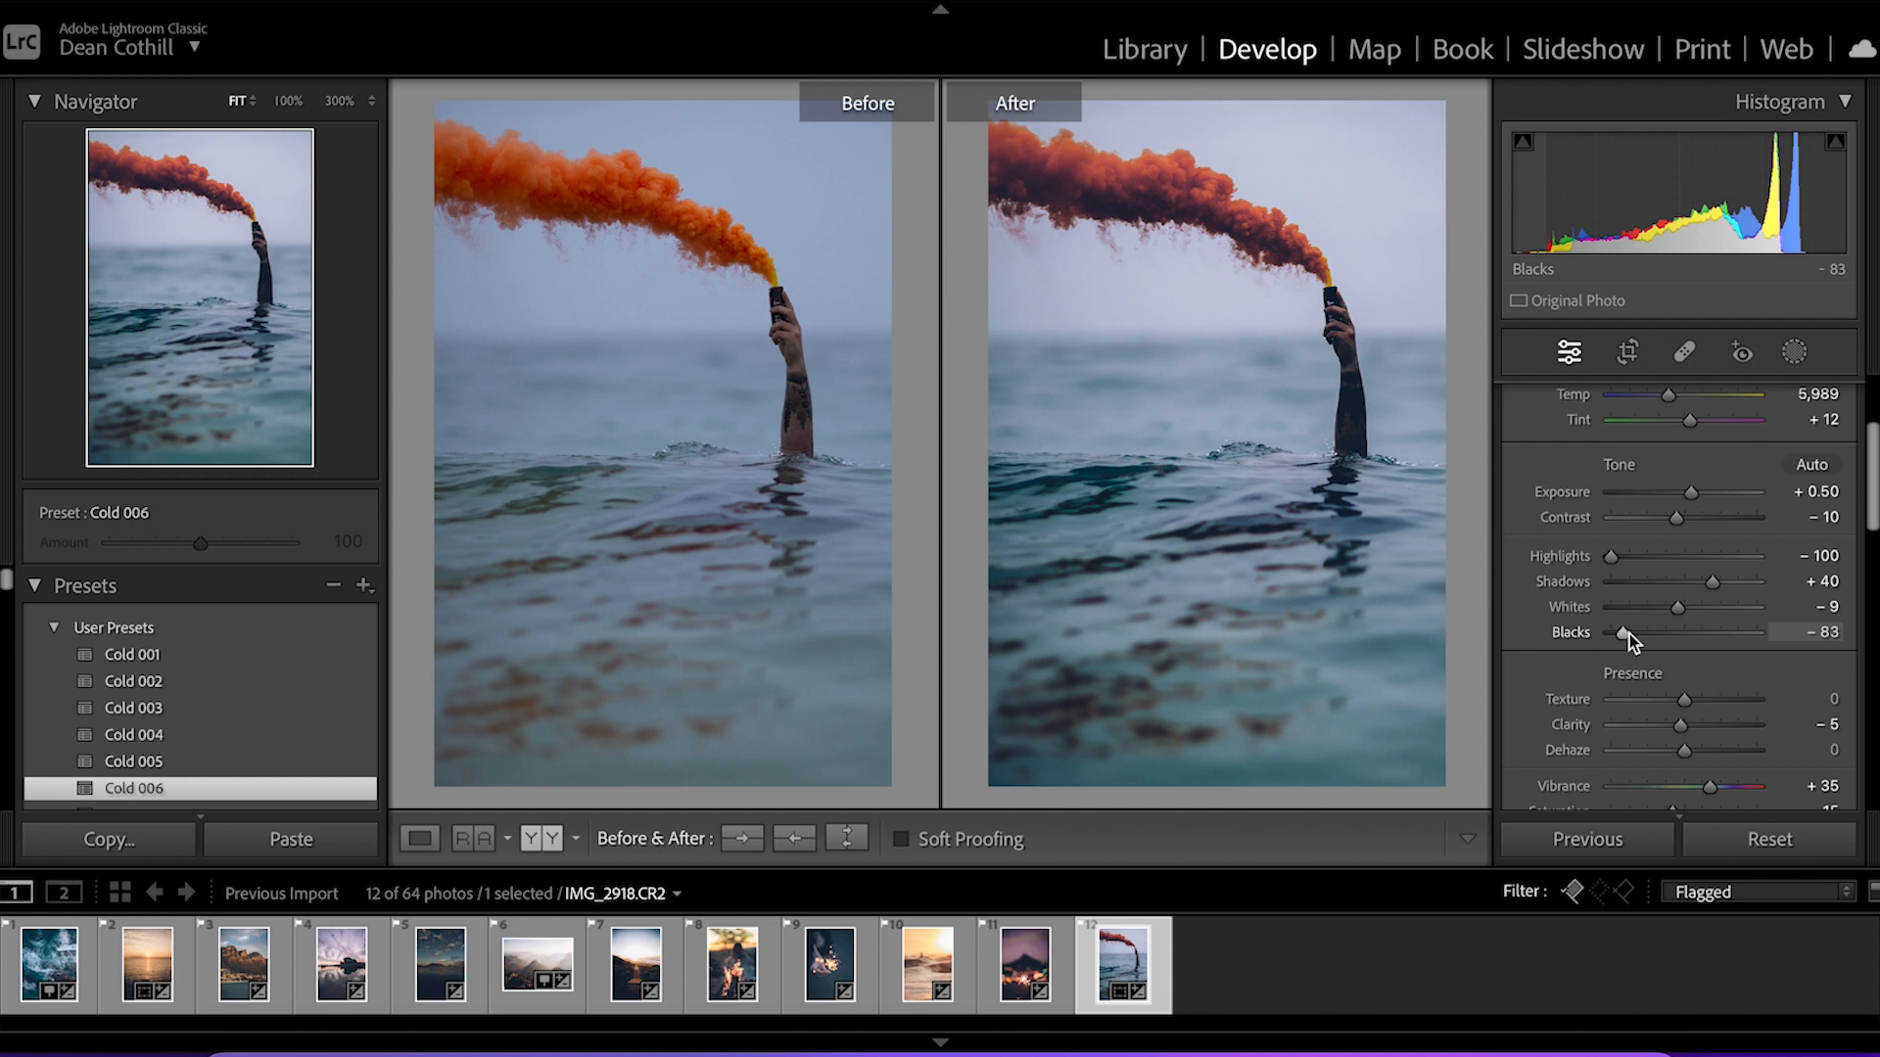
drag(1625, 635, 1653, 632)
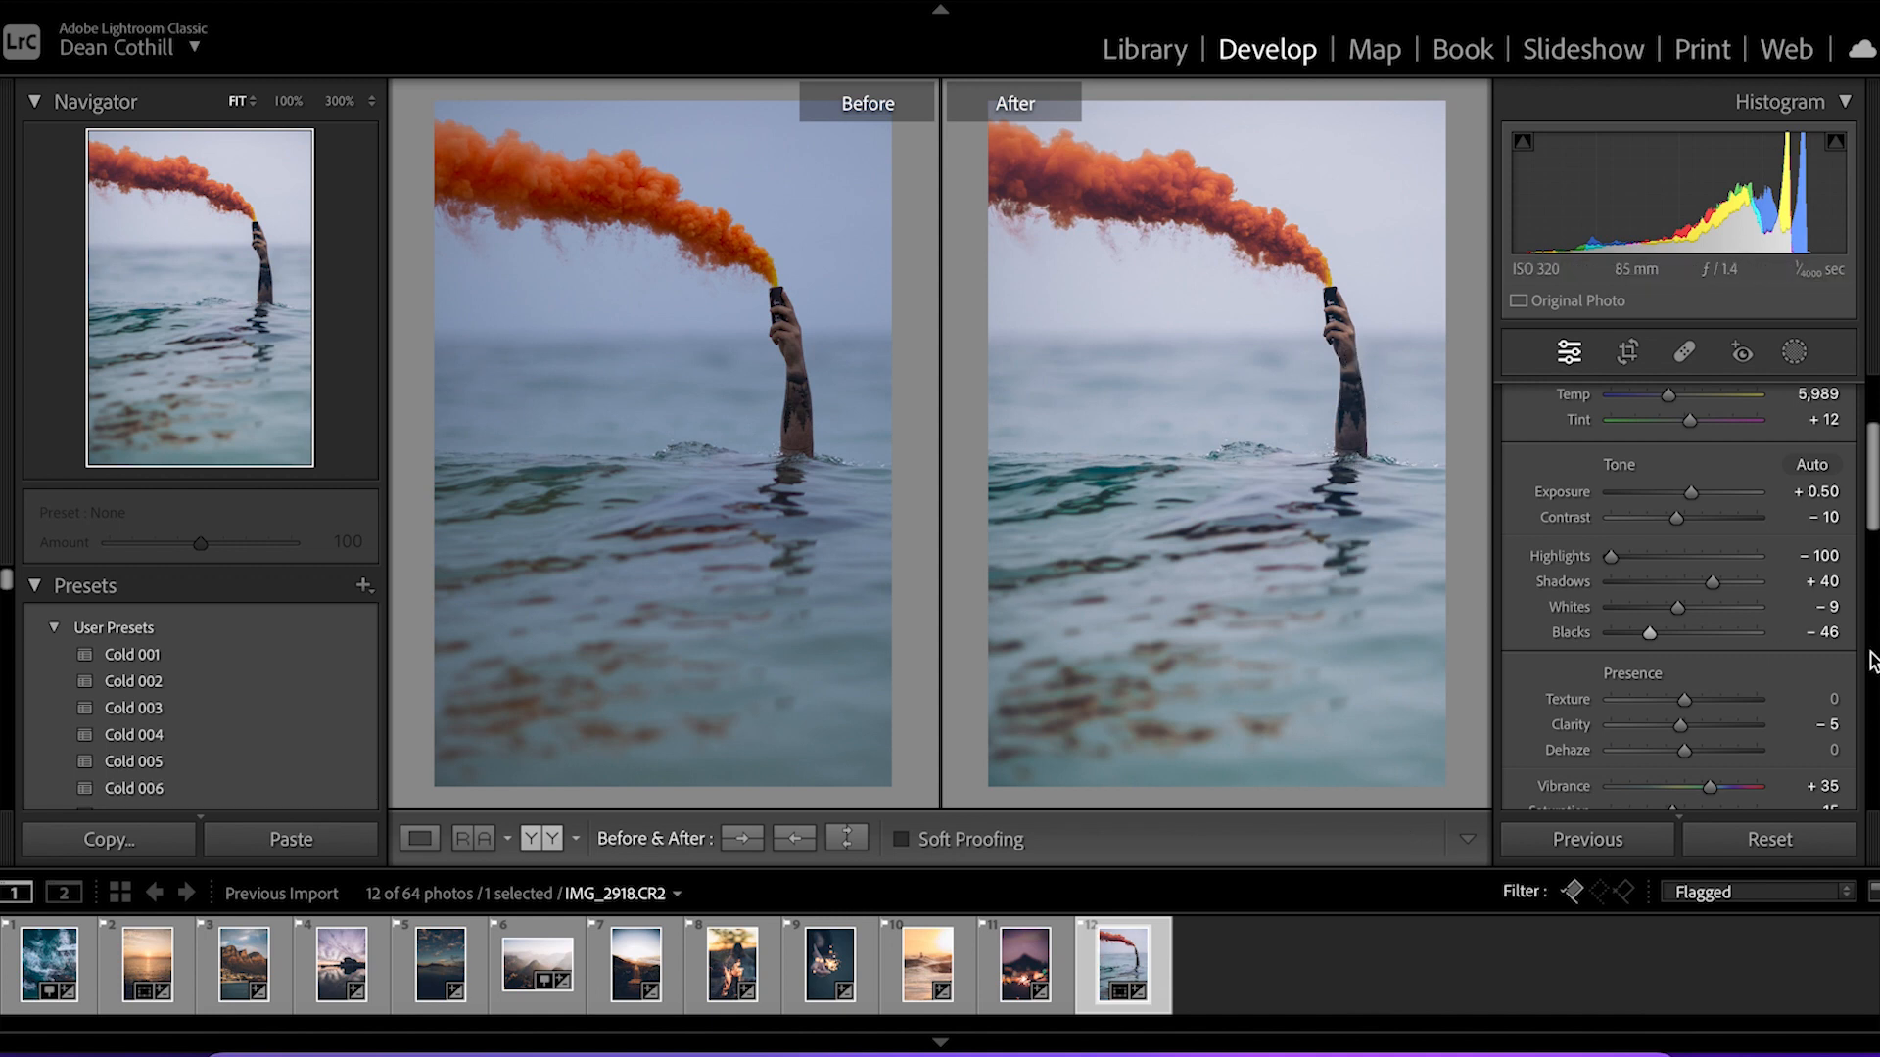
click(1629, 635)
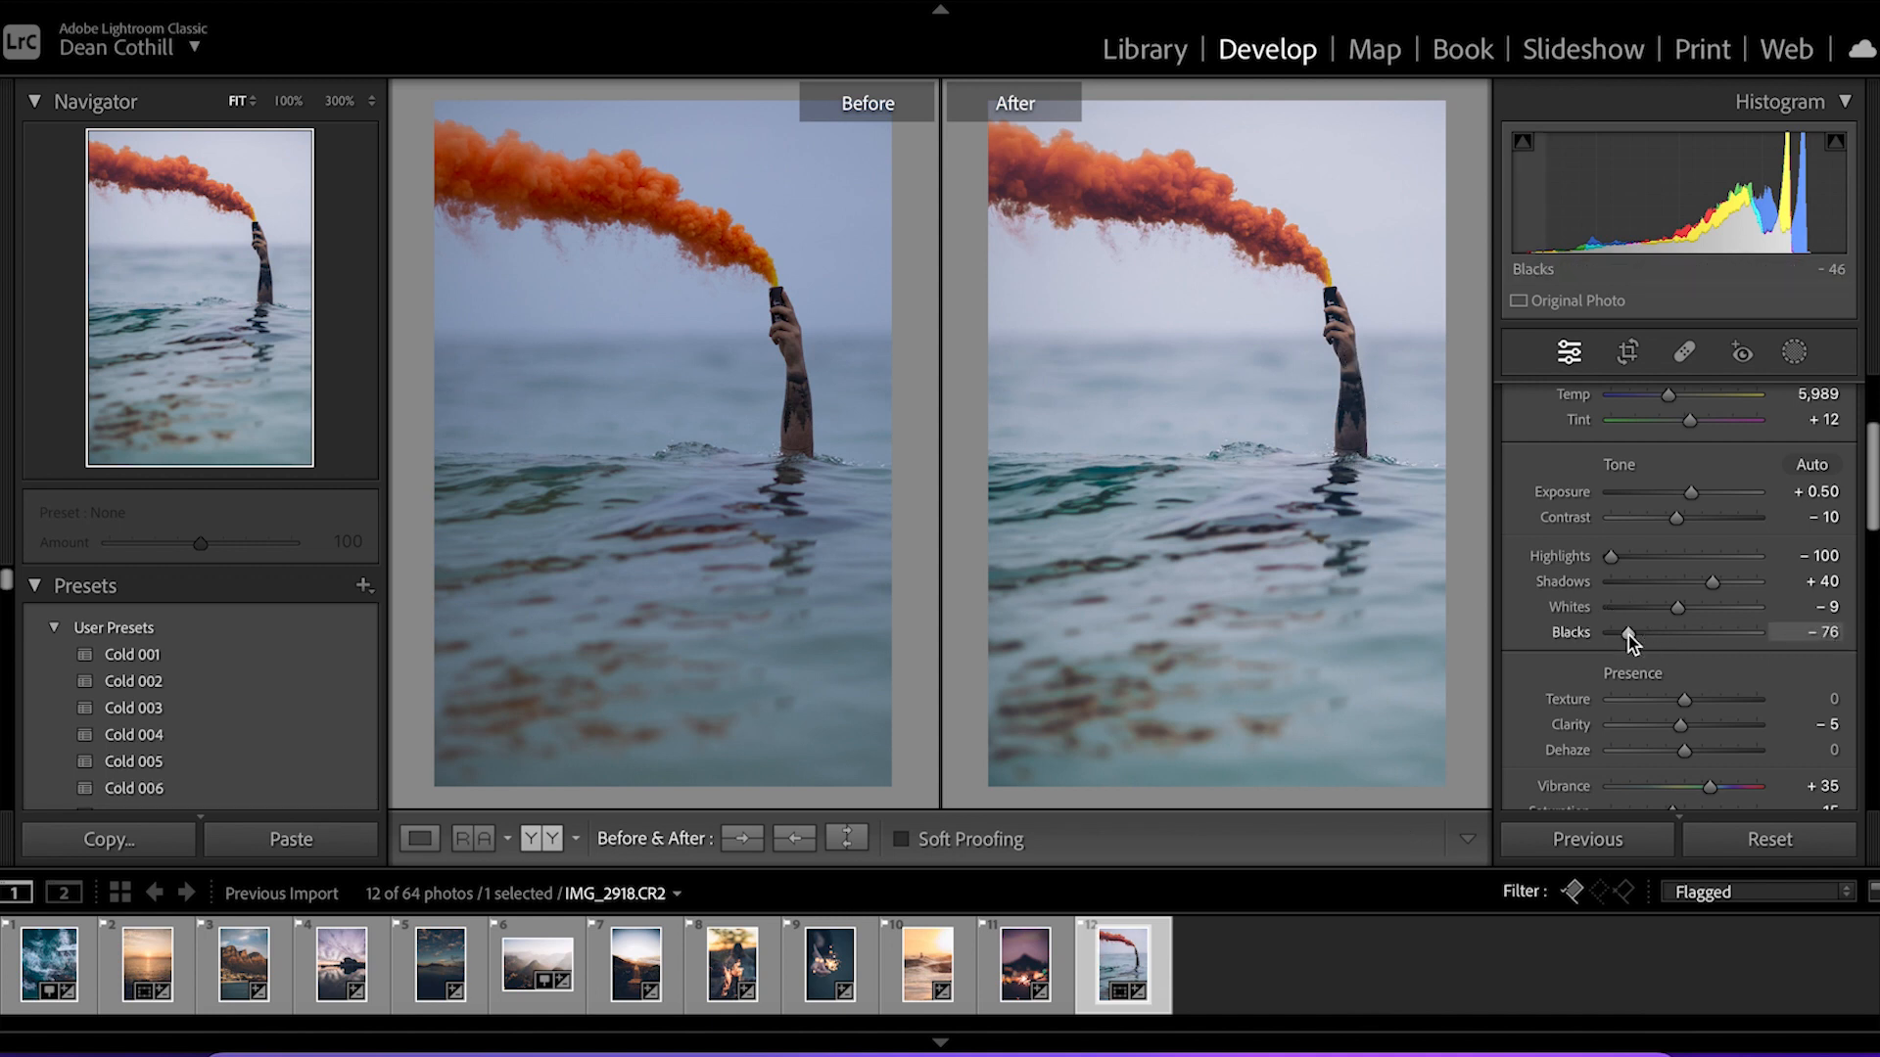
drag(1629, 636, 1626, 636)
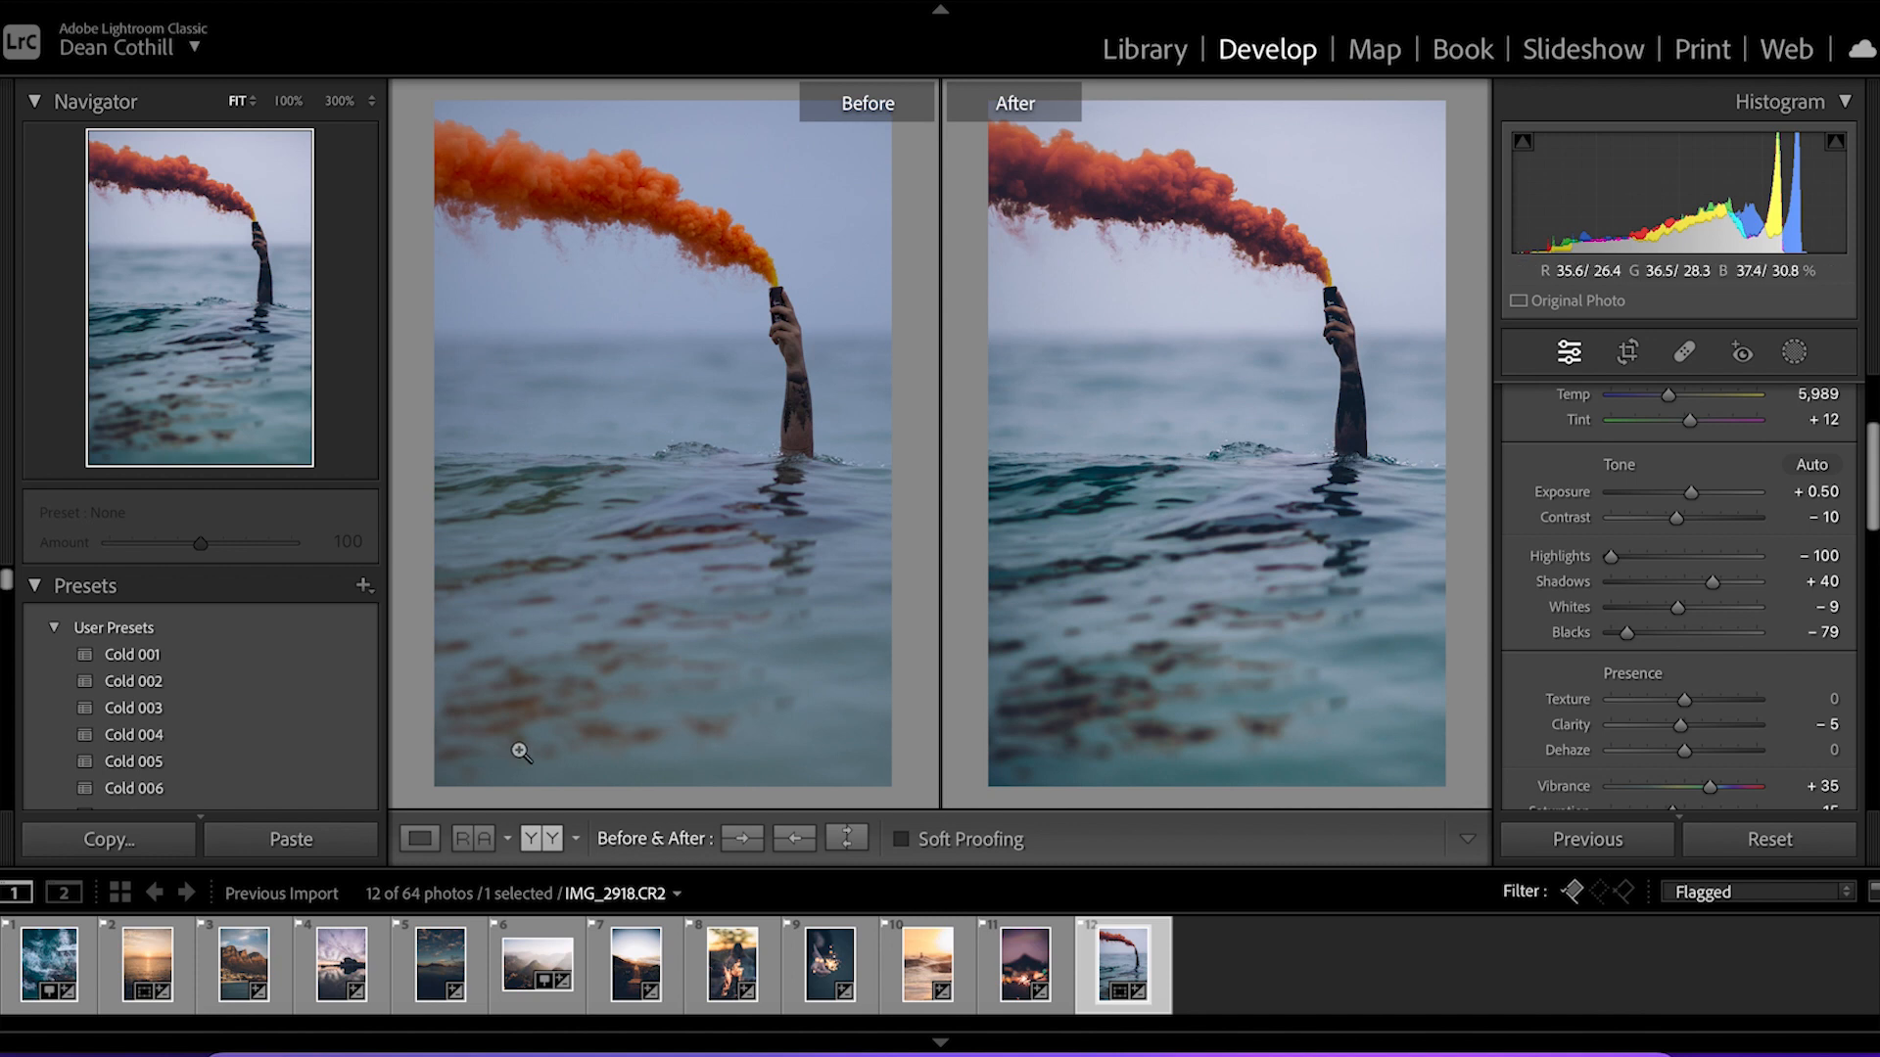
click(419, 839)
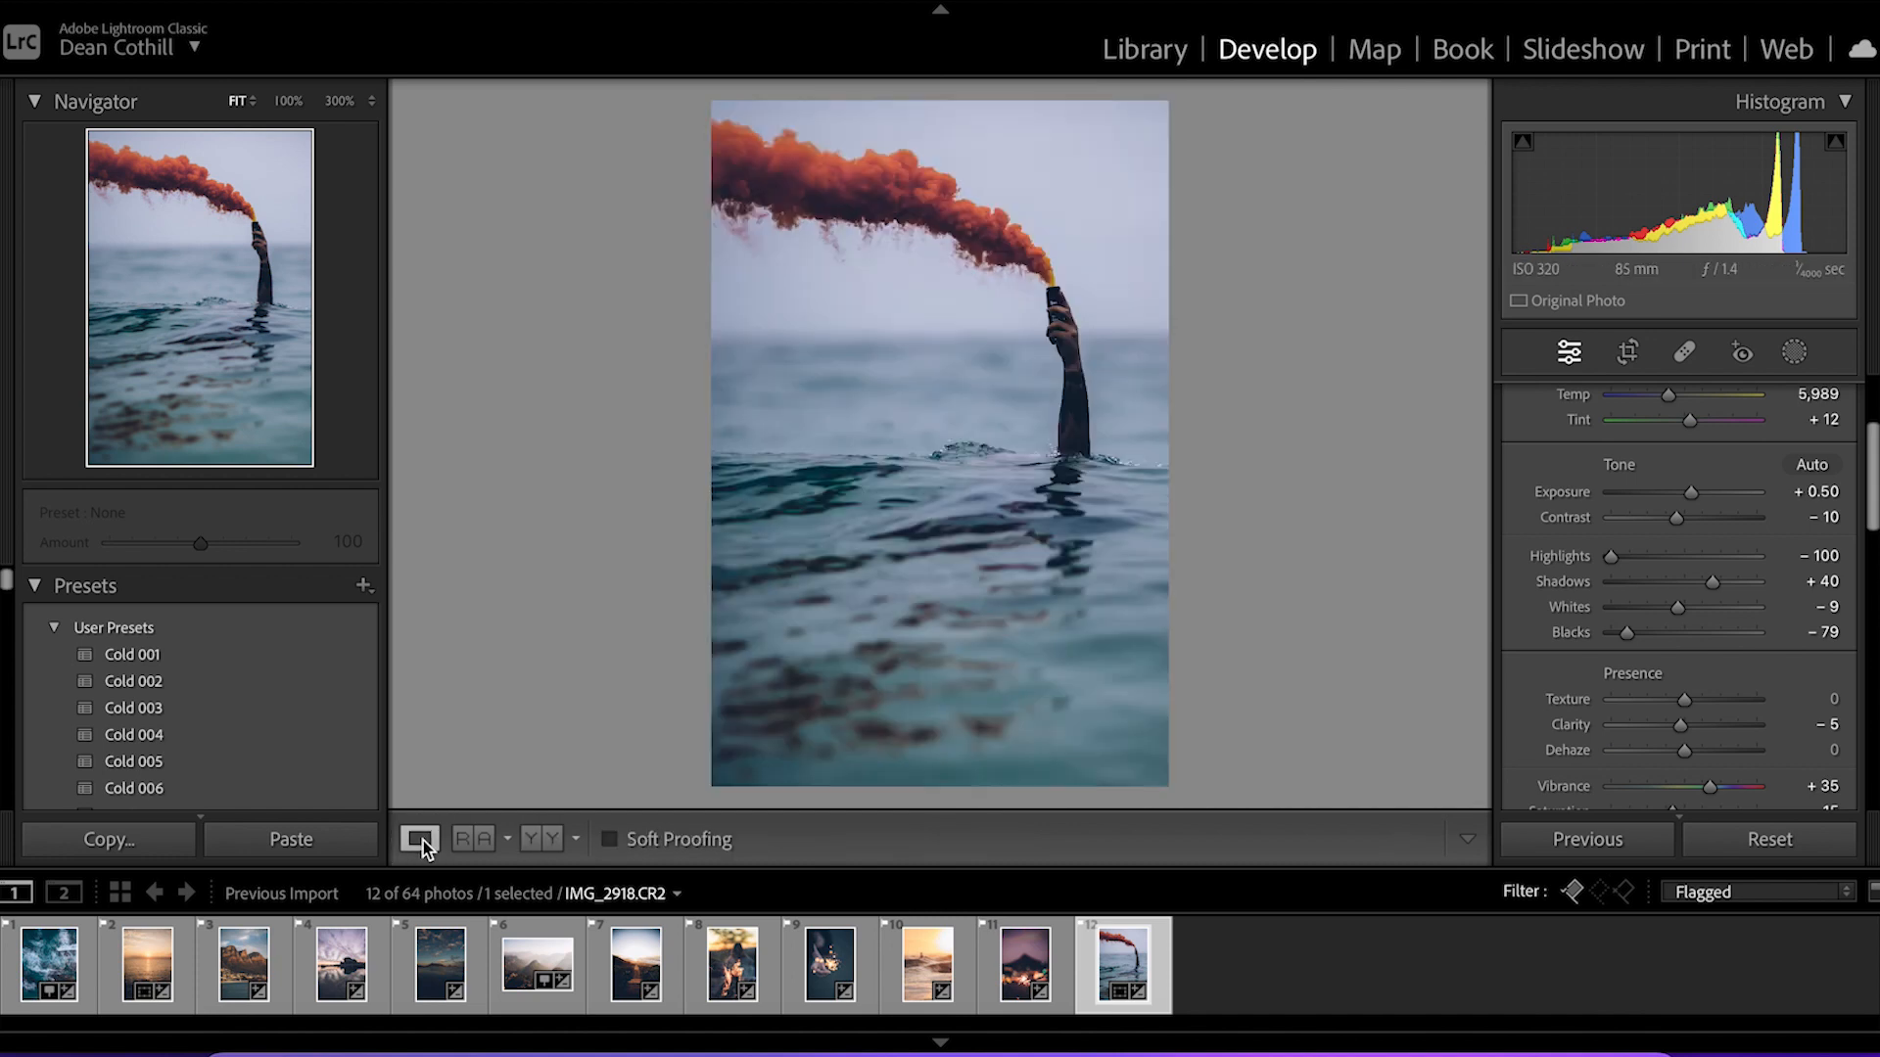